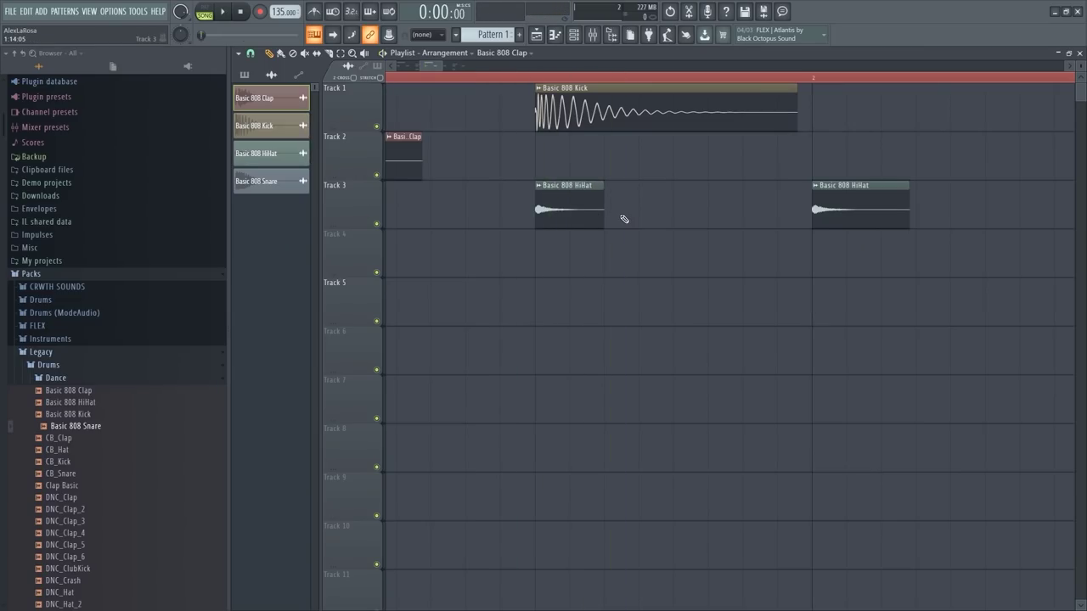
Step: Set the playlist snap to 1/3 step and move the Track 4 hi-hat clip onto Track 3
{"action": "left_click", "coordinate": [250, 53]}
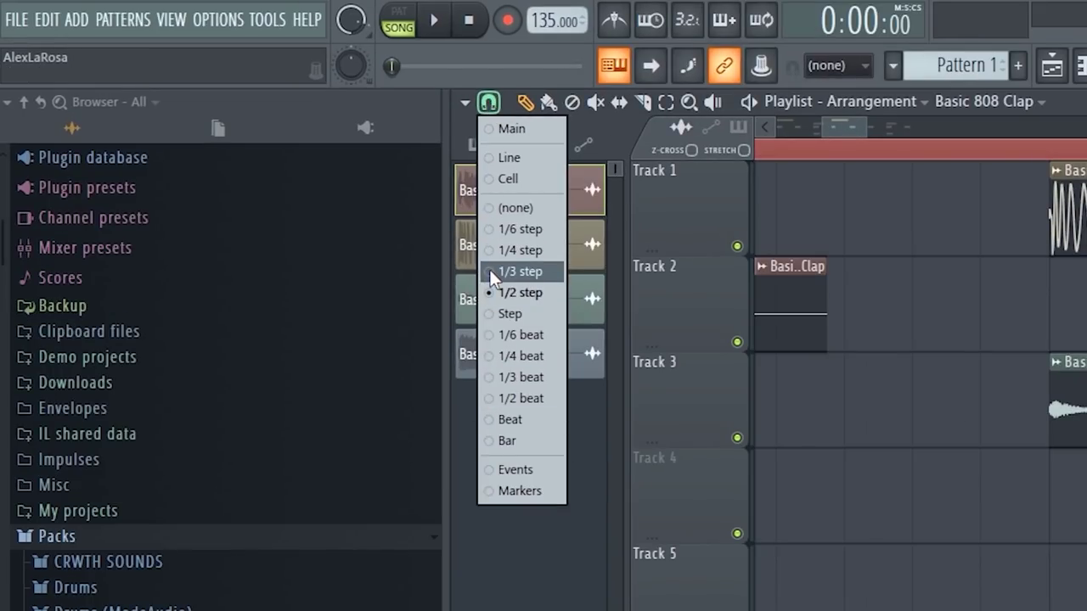
{"action": "left_click", "coordinate": [513, 271]}
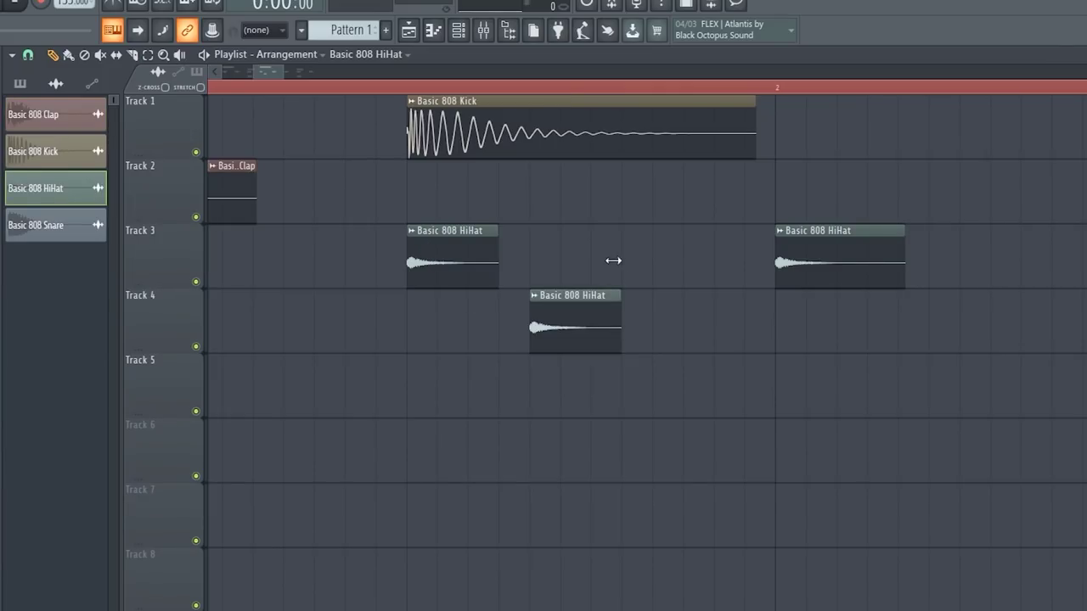
{"action": "left_click_drag", "start_coordinate": [599, 334], "coordinate": [599, 269]}
Step: Play back the drum arrangement and save the project as "trap beat for hit youtube video"
{"action": "key", "text": "space"}
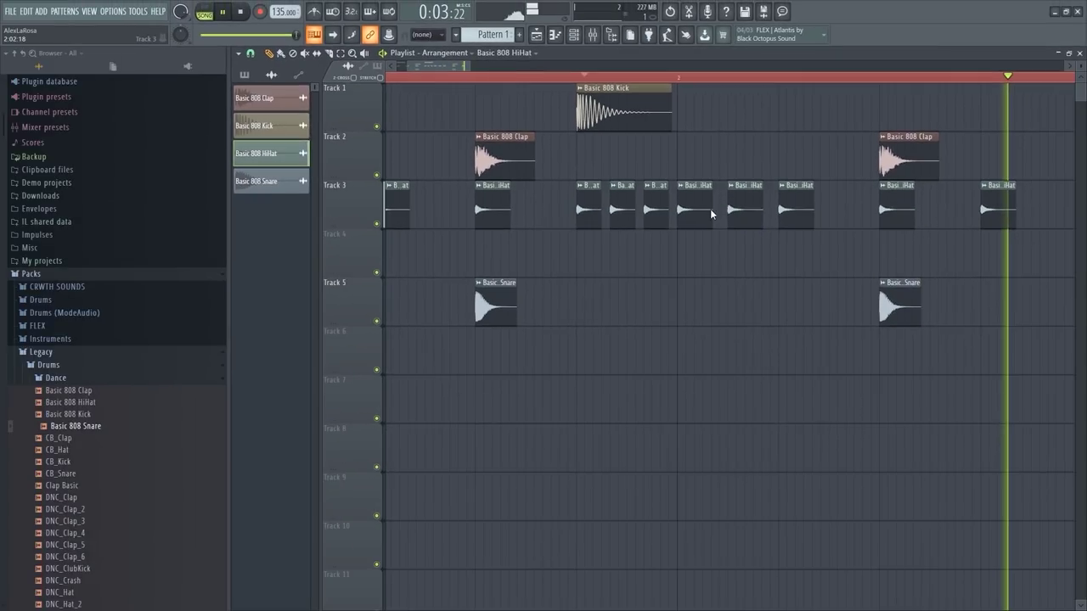
{"action": "key", "text": "ctrl+s"}
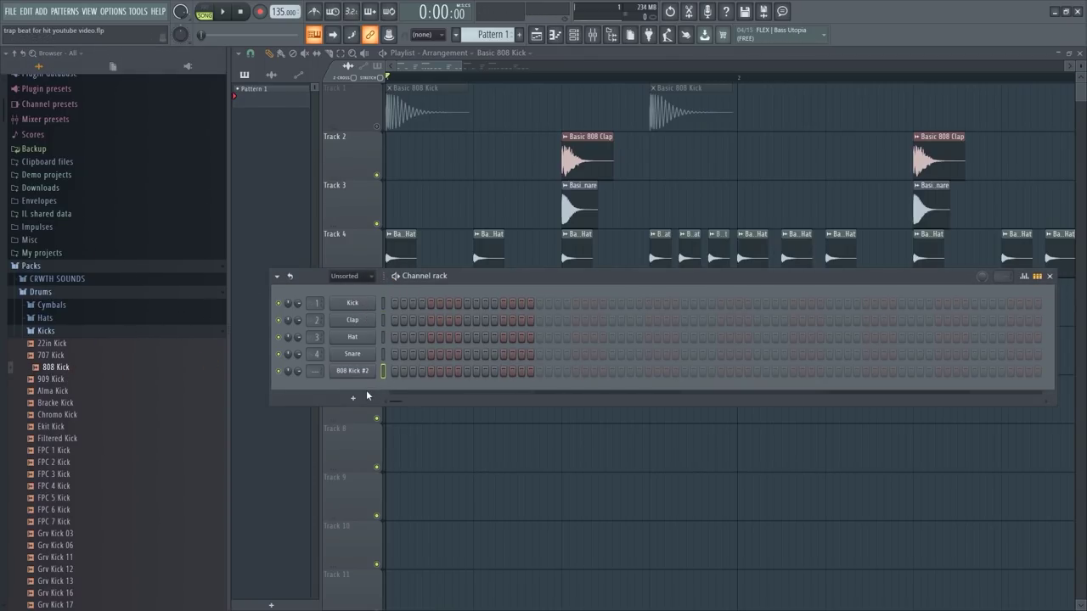
Step: Load the 808 Kick #2 sample into the Edison audio editor and detect its pitch regions
{"action": "left_click", "coordinate": [352, 371]}
{"action": "right_click", "coordinate": [420, 396]}
{"action": "left_click", "coordinate": [442, 415]}
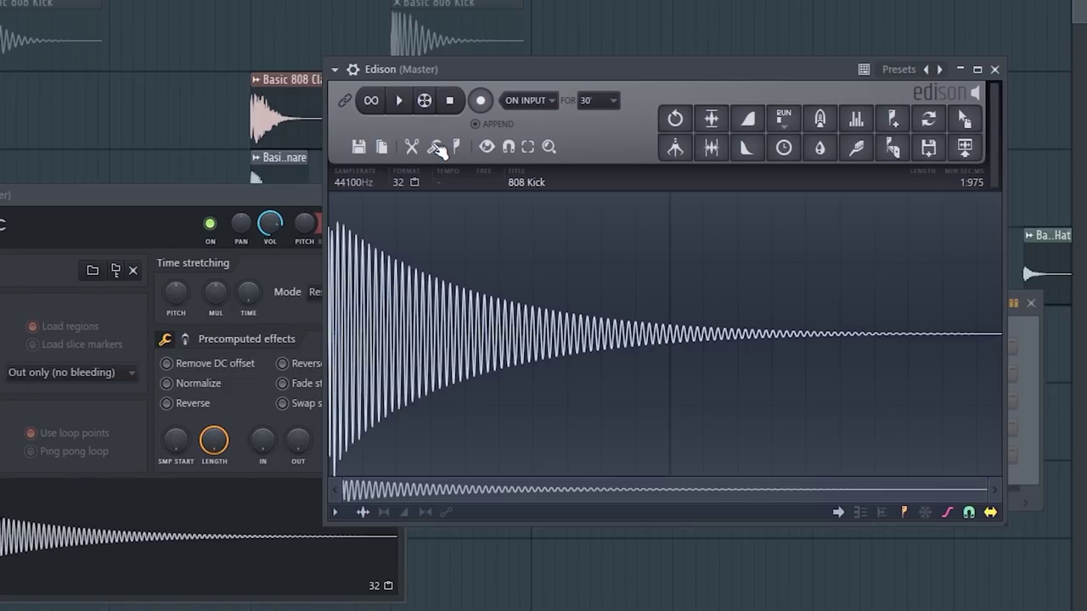
{"action": "left_click", "coordinate": [457, 147]}
{"action": "left_click", "coordinate": [518, 403]}
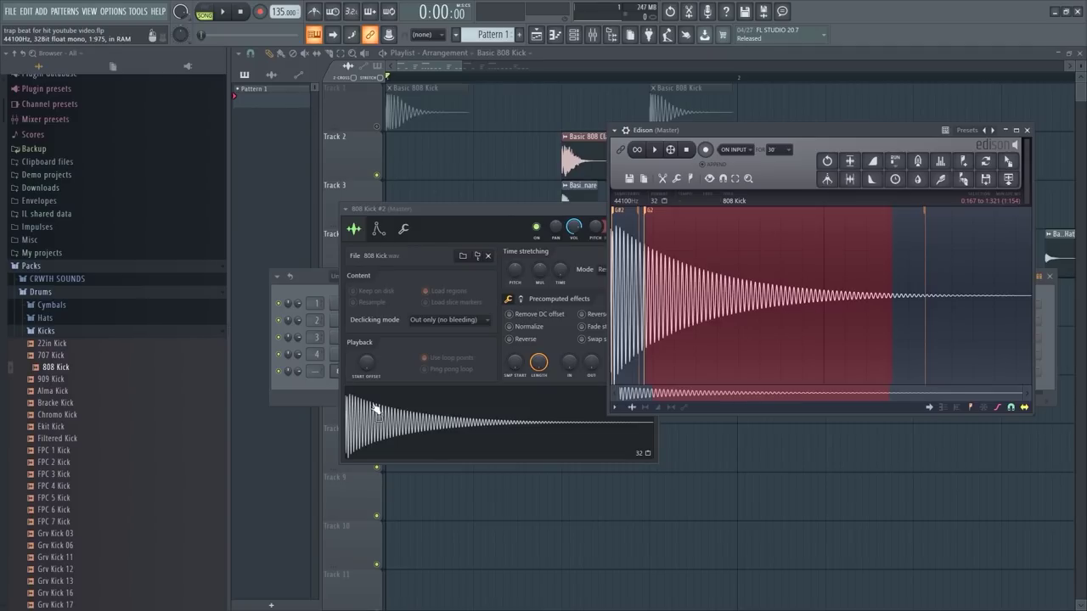
Step: Bring the channel rack forward and open the piano roll for the 808 Kick #2 channel
{"action": "left_click", "coordinate": [323, 385]}
{"action": "right_click", "coordinate": [362, 372]}
{"action": "left_click", "coordinate": [434, 374]}
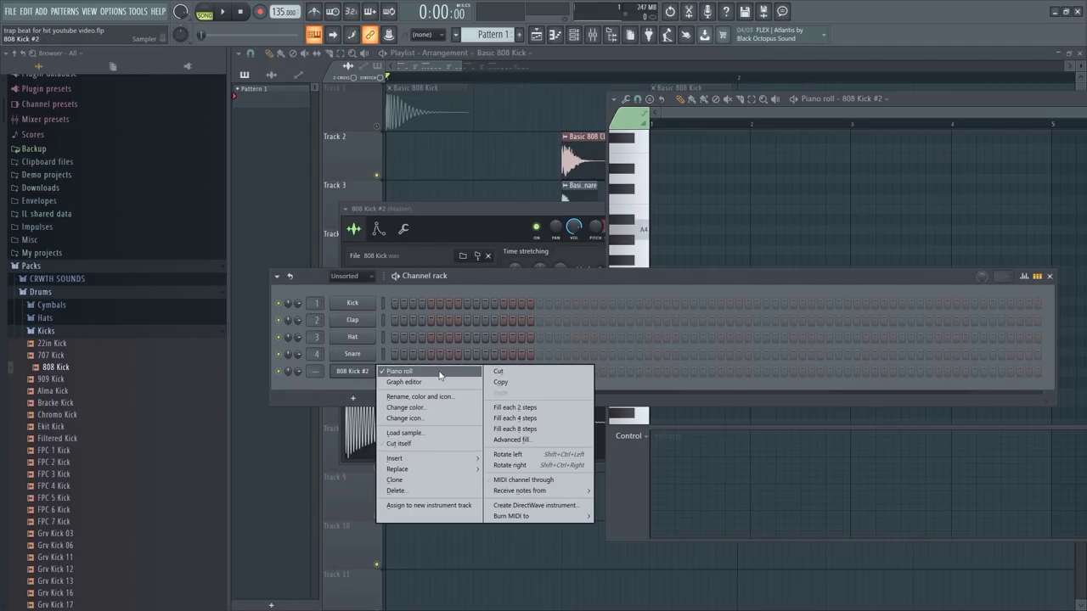
Step: Turn on loop points for the 808 Kick #2 sample and return to the channel's piano roll
{"action": "left_click", "coordinate": [362, 374]}
{"action": "left_click", "coordinate": [373, 370]}
{"action": "left_click", "coordinate": [403, 226]}
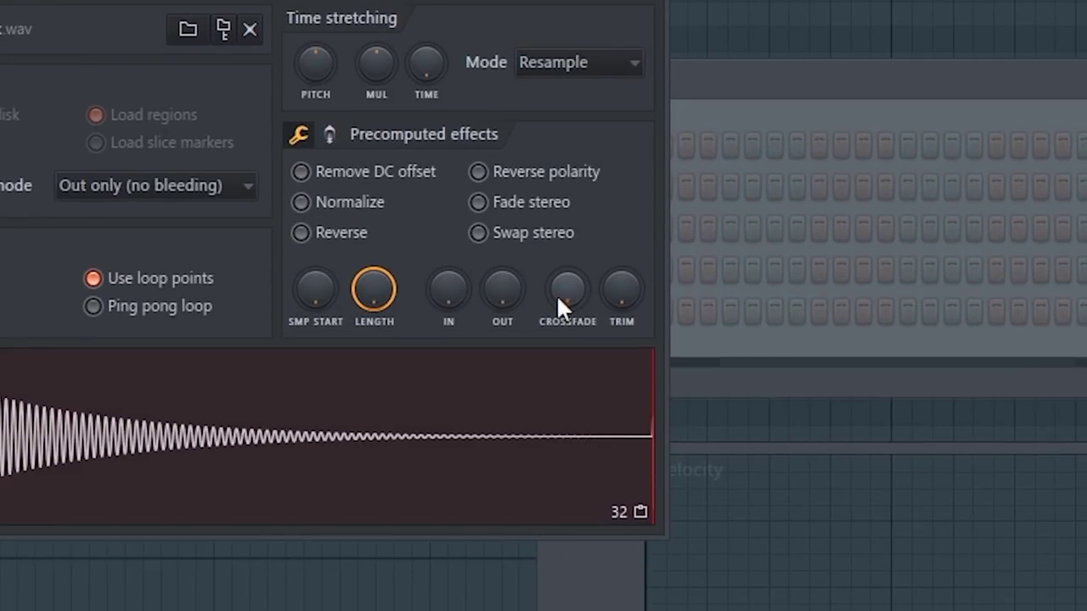
{"action": "right_click", "coordinate": [362, 371]}
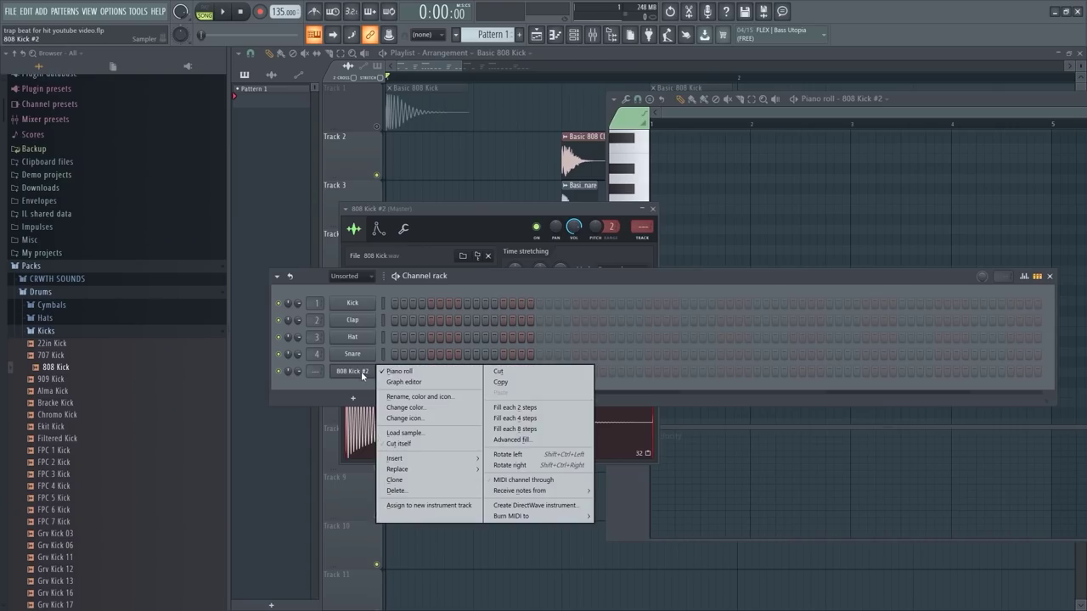
{"action": "left_click", "coordinate": [418, 372]}
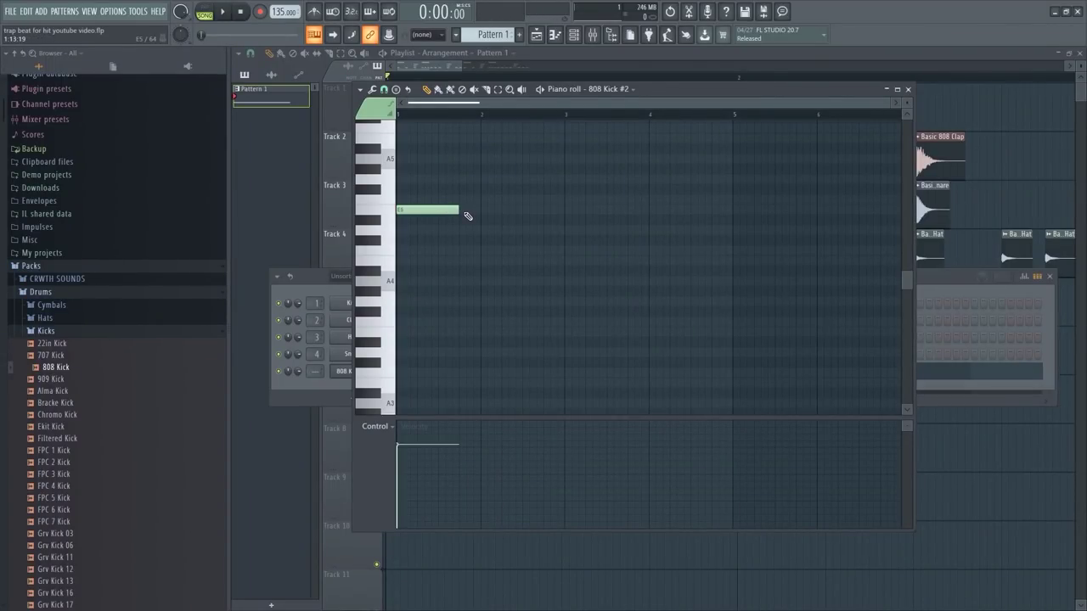
Step: Route the 808 Kick #2 channel to mixer insert 8
{"action": "left_click", "coordinate": [574, 35]}
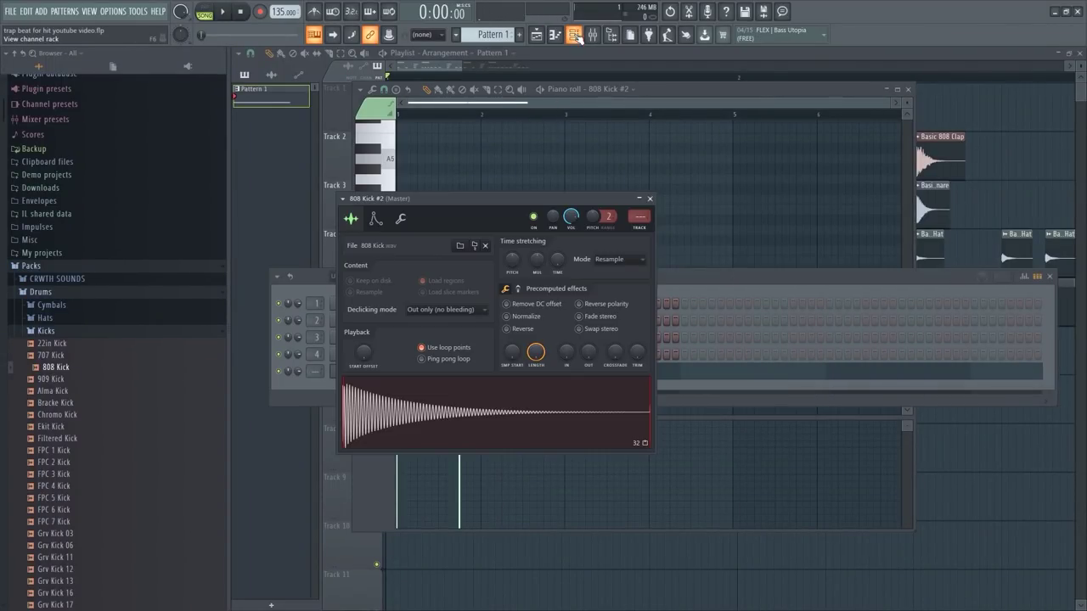
{"action": "left_click", "coordinate": [592, 35]}
{"action": "right_click", "coordinate": [546, 297]}
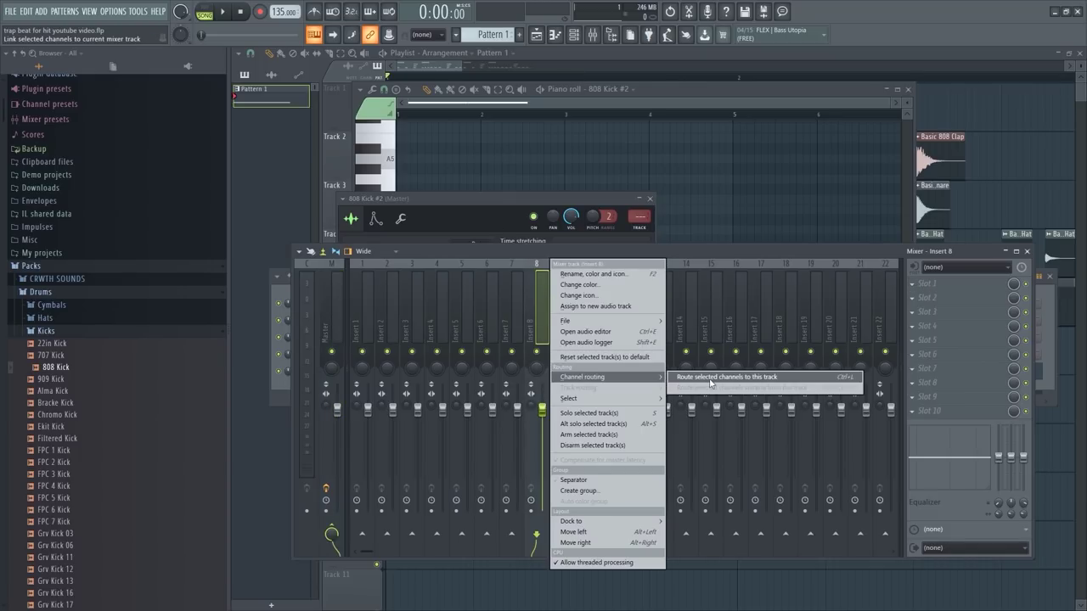
{"action": "left_click", "coordinate": [710, 377]}
Step: Add a Fruity WaveShaper with a steeply rising curve to slot 2 of the 808 Kick #2 mixer track and audition the beat
{"action": "left_click", "coordinate": [935, 298]}
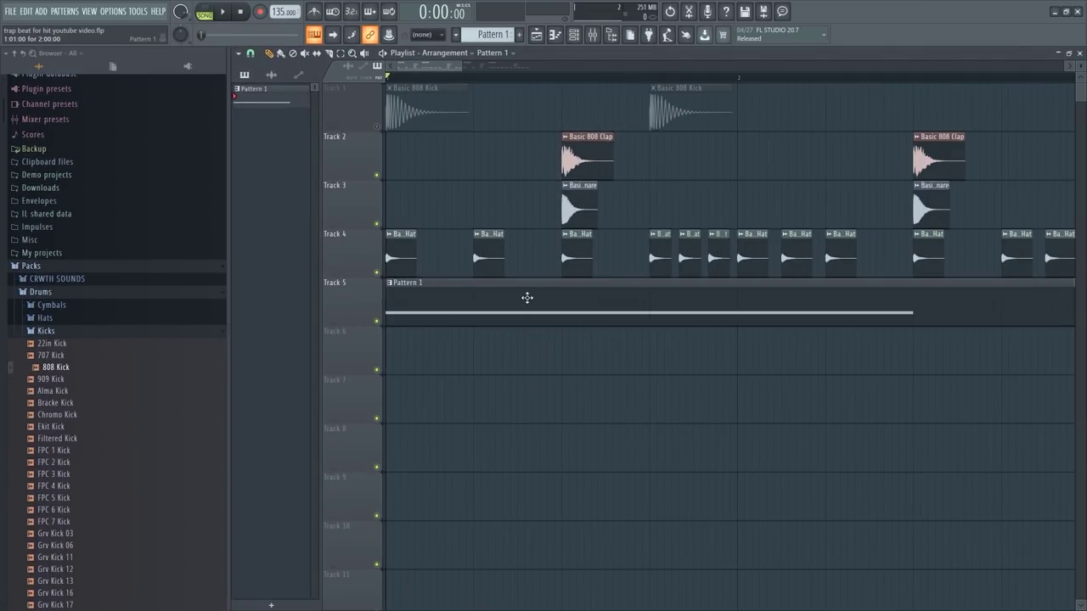
{"action": "key", "text": "space"}
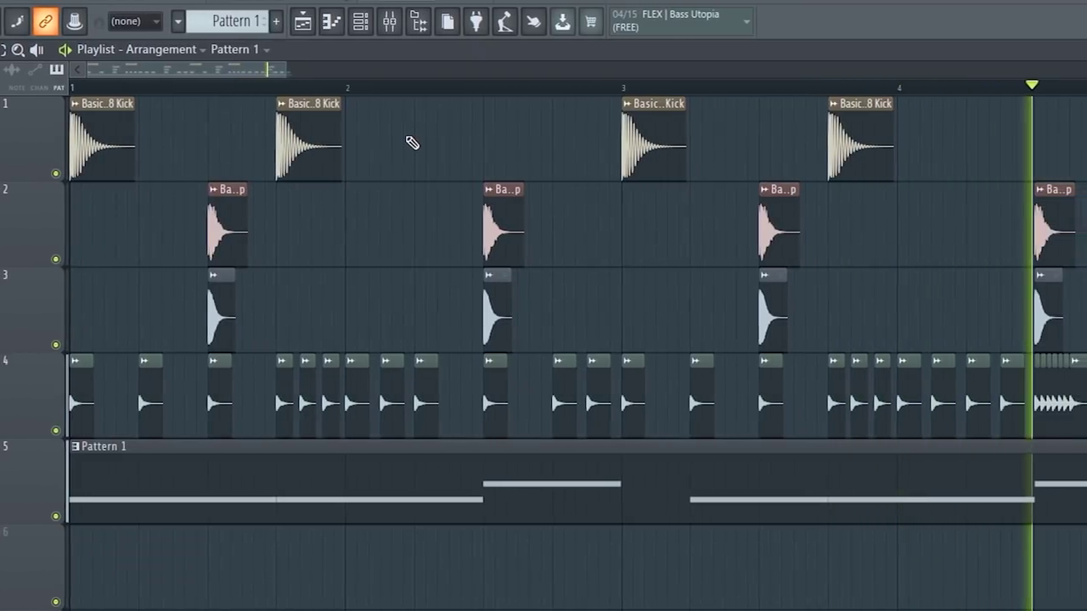
{"action": "key", "text": "space"}
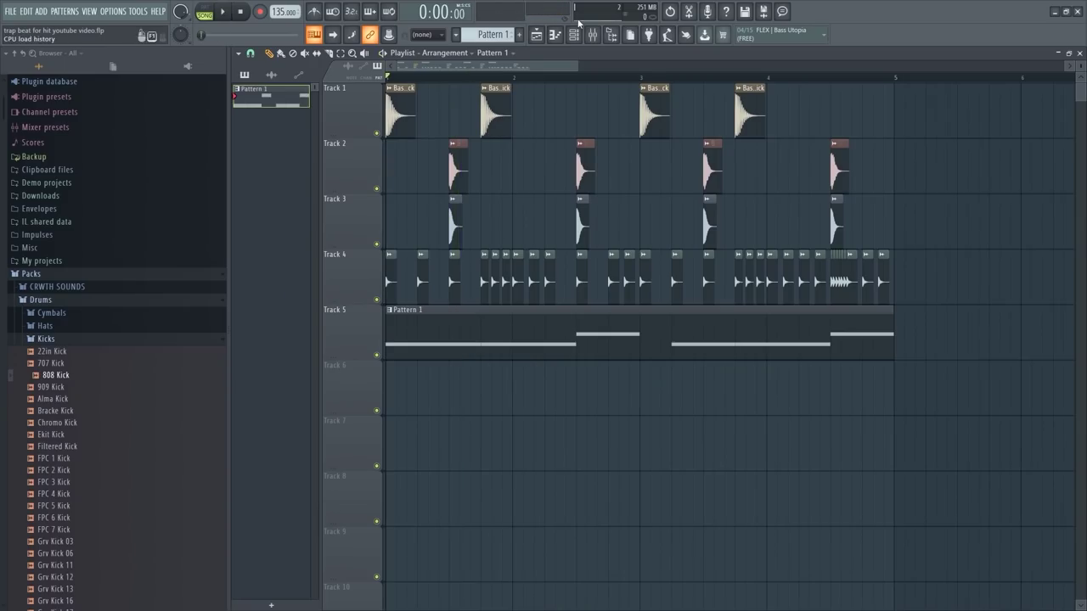
Step: Rename mixer insert 7 as SC and create an automation clip for its volume
{"action": "left_click", "coordinate": [598, 36]}
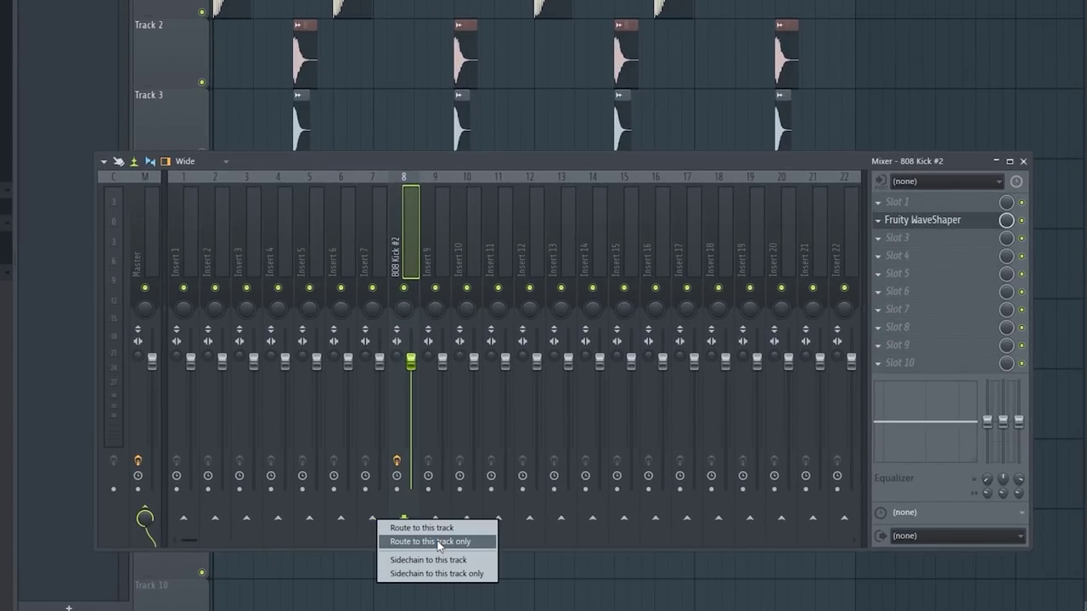
{"action": "left_click", "coordinate": [438, 542]}
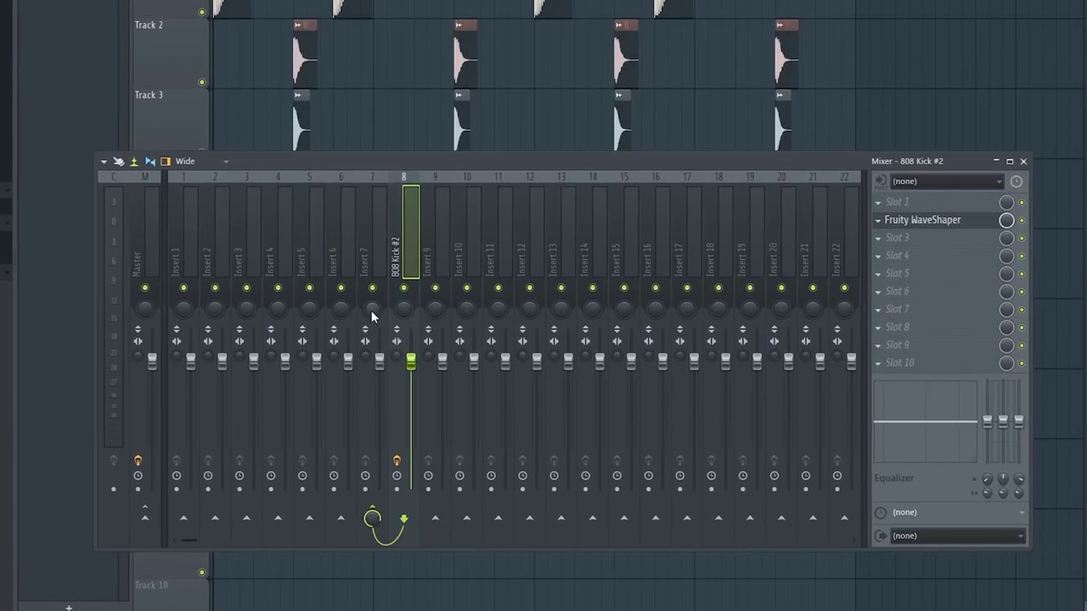
{"action": "right_click", "coordinate": [380, 252]}
{"action": "left_click", "coordinate": [435, 188]}
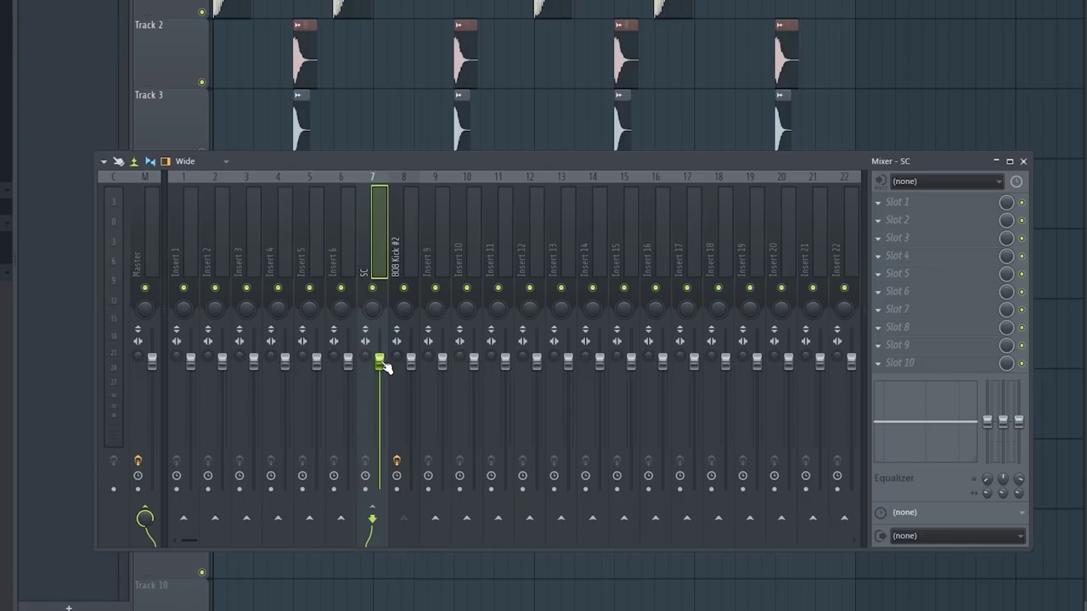
{"action": "right_click", "coordinate": [382, 363]}
{"action": "left_click", "coordinate": [421, 453]}
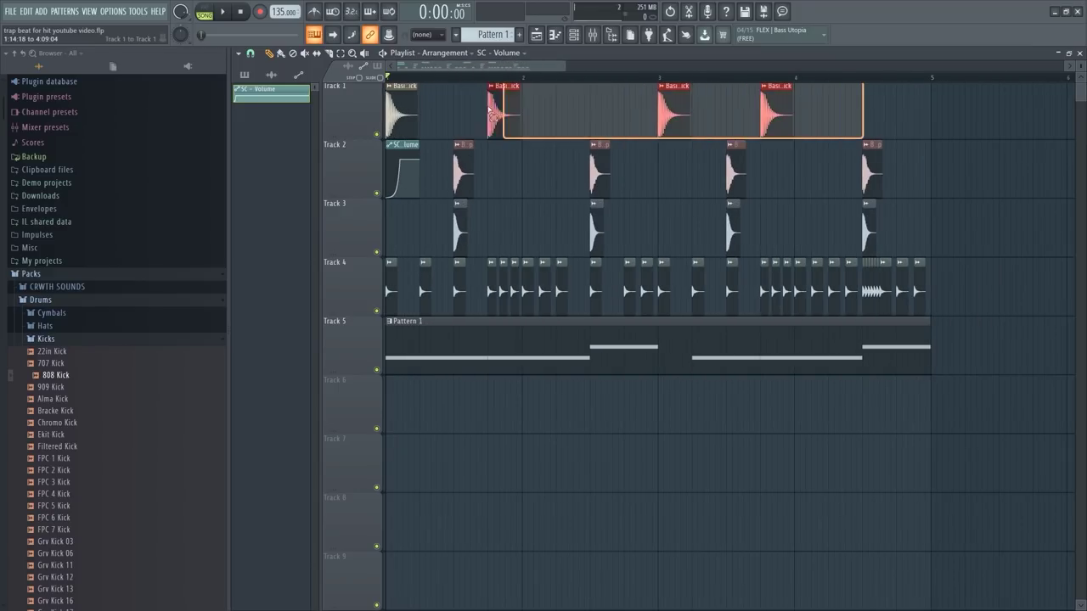
Step: Select the kick clips on Track 1 and change the Basic 808 Kick sample's declicking mode
{"action": "left_click_drag", "start_coordinate": [489, 111], "coordinate": [365, 127]}
{"action": "scroll", "coordinate": [363, 127], "scroll_direction": "up", "scroll_amount": 7}
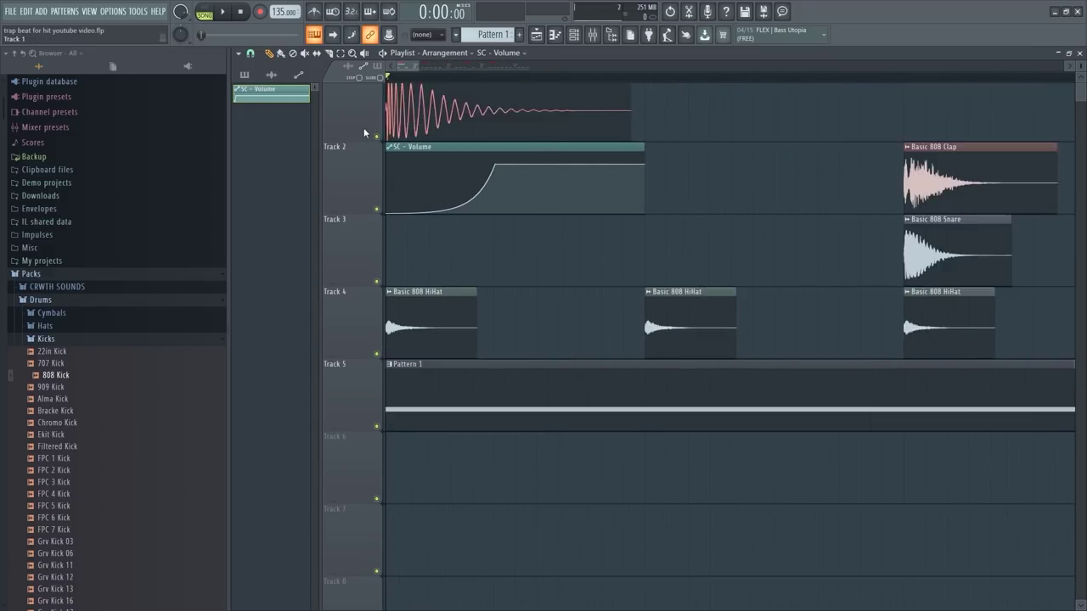
{"action": "double_click", "coordinate": [426, 115]}
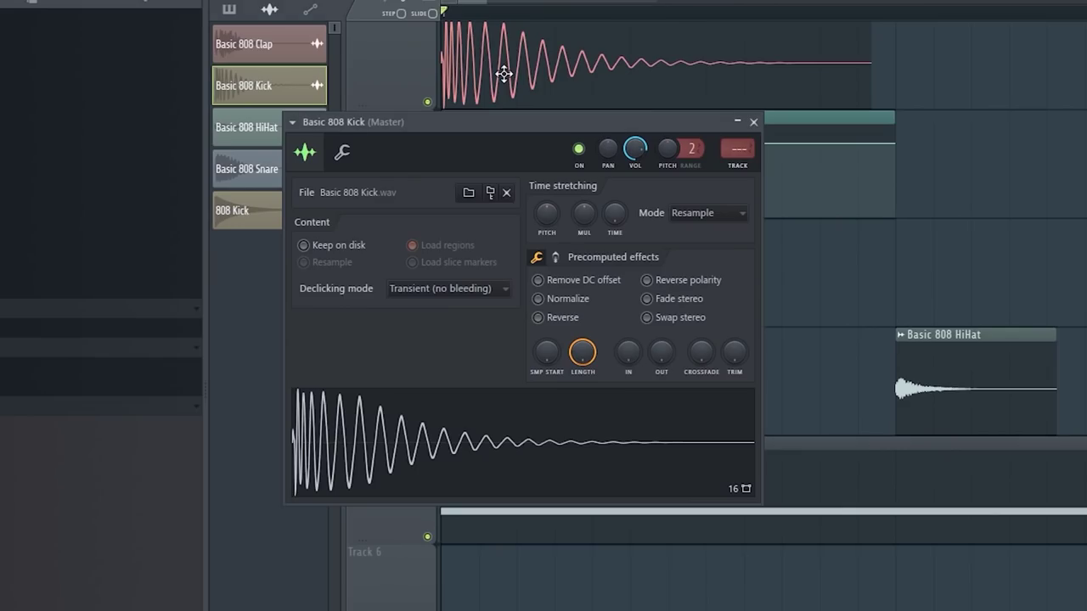
{"action": "left_click", "coordinate": [445, 289]}
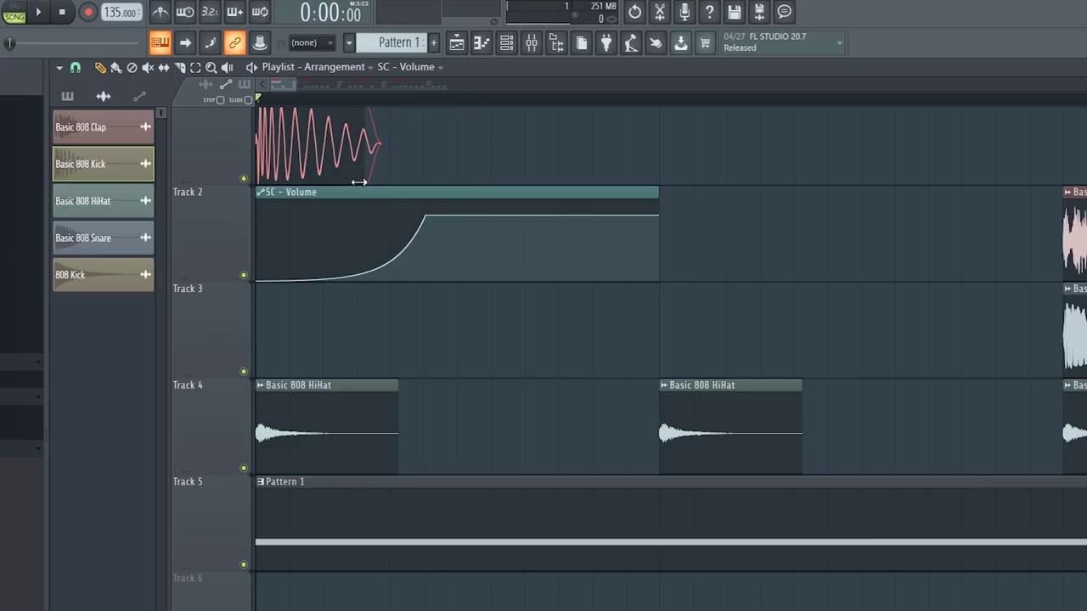
Step: Shape the SC - Volume automation to reach full level by the end of the kick clip, and play back the beat
{"action": "scroll", "coordinate": [429, 271], "scroll_direction": "up", "scroll_amount": 1}
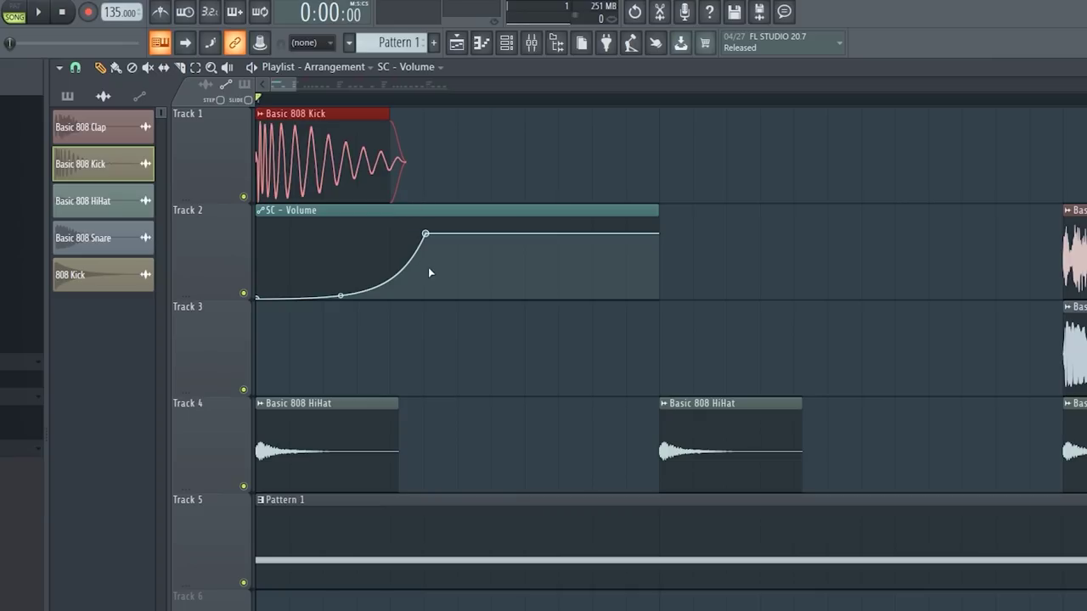
{"action": "left_click_drag", "start_coordinate": [424, 234], "coordinate": [396, 237]}
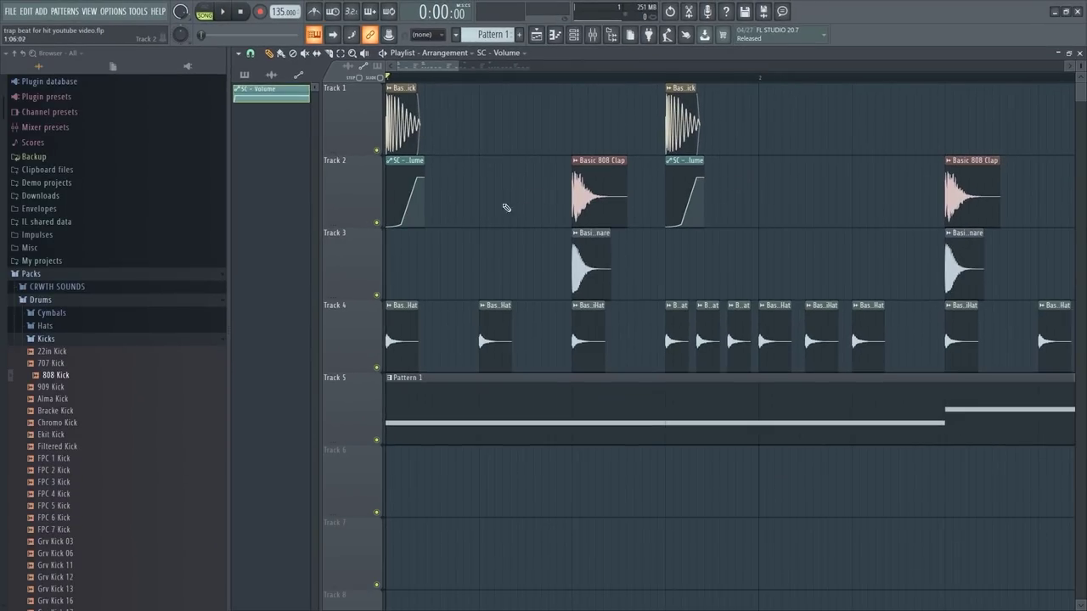
{"action": "scroll", "coordinate": [440, 343], "scroll_direction": "down", "scroll_amount": 1}
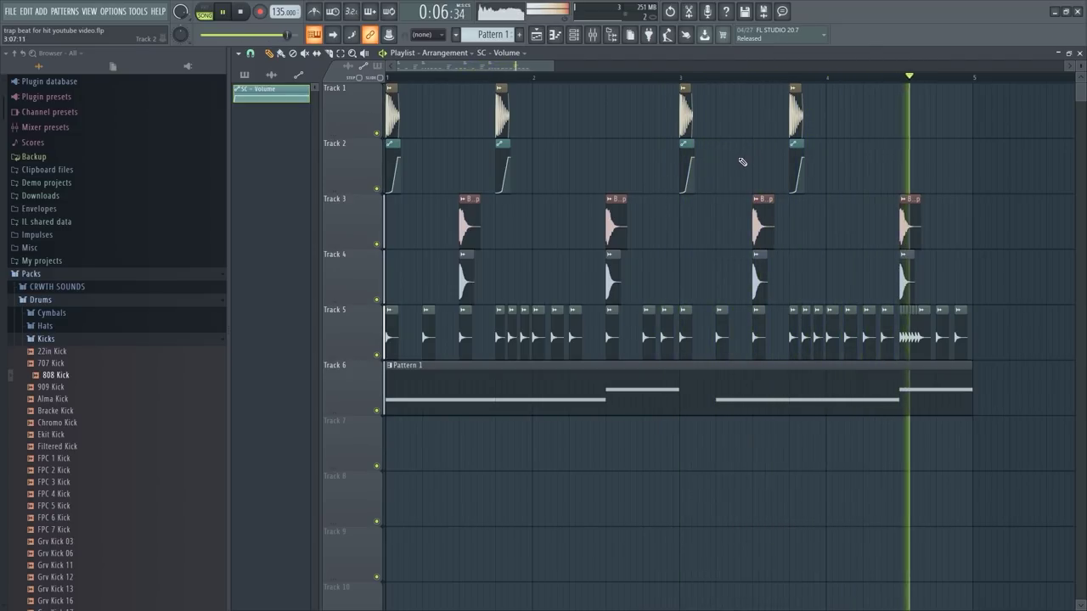
{"action": "key", "text": "space"}
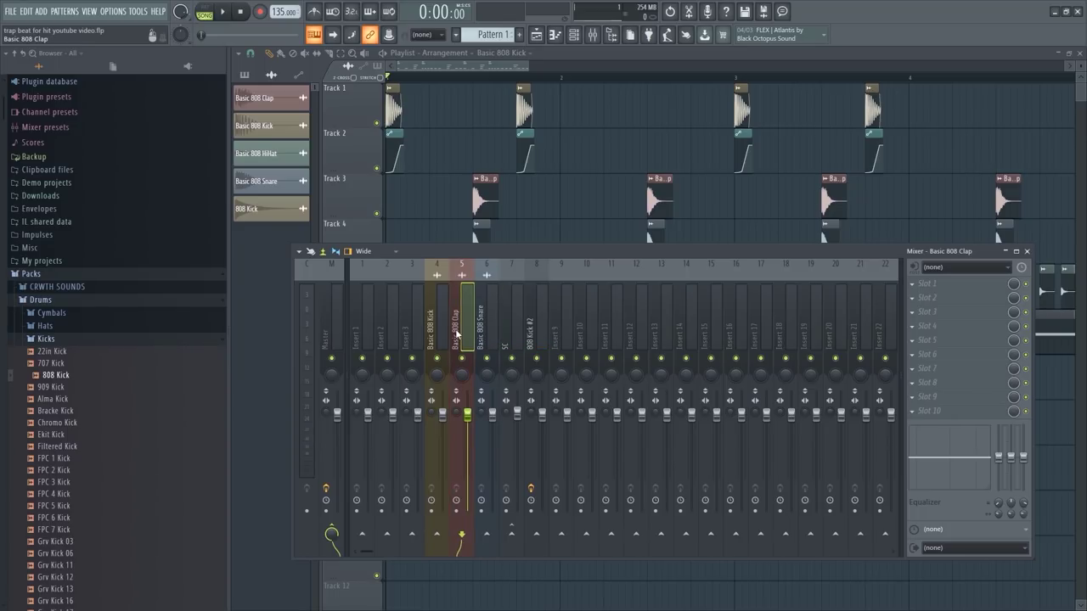
Step: Add a Fruity Parametric EQ 2 to the Basic 808 Clap mixer track and sweep a boosted band 5 up to about 8.3 kHz
{"action": "left_click", "coordinate": [952, 298]}
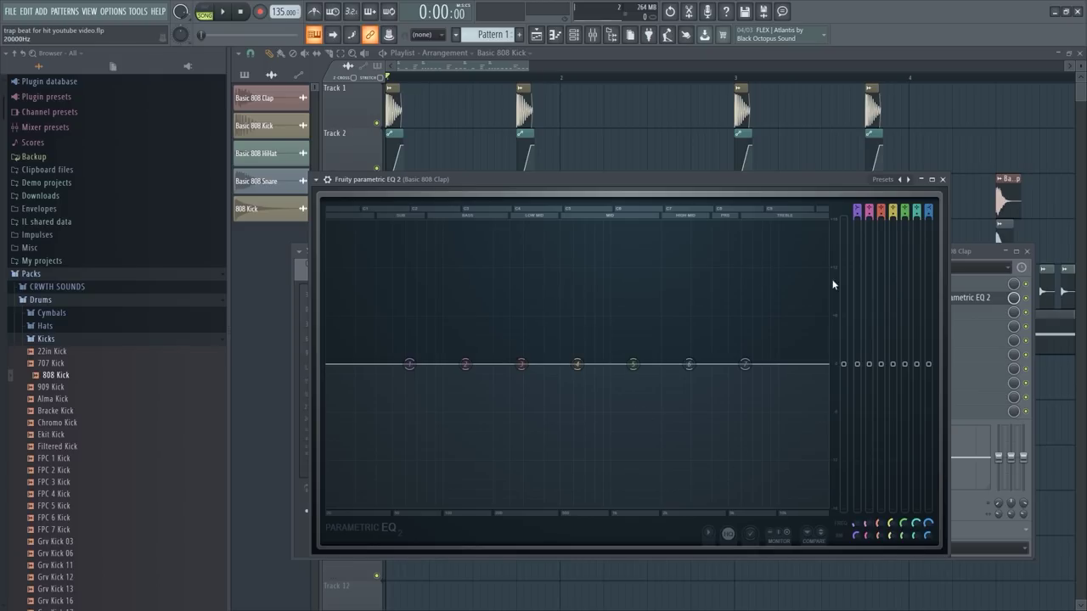
{"action": "left_click_drag", "start_coordinate": [307, 171], "coordinate": [243, 121]}
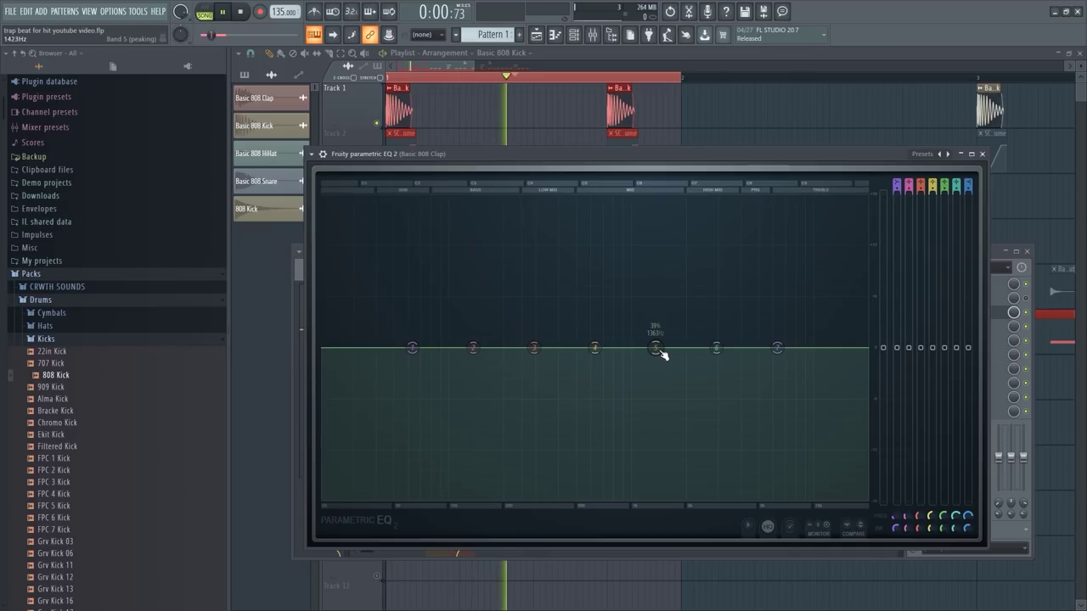
{"action": "left_click_drag", "start_coordinate": [663, 354], "coordinate": [636, 258]}
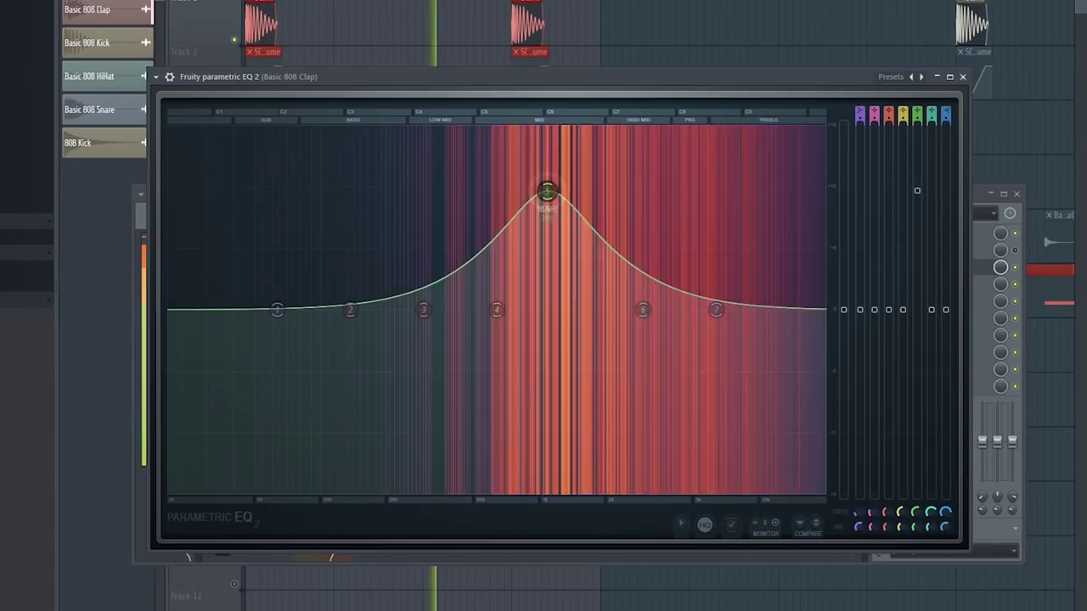
{"action": "left_click_drag", "start_coordinate": [547, 191], "coordinate": [742, 175]}
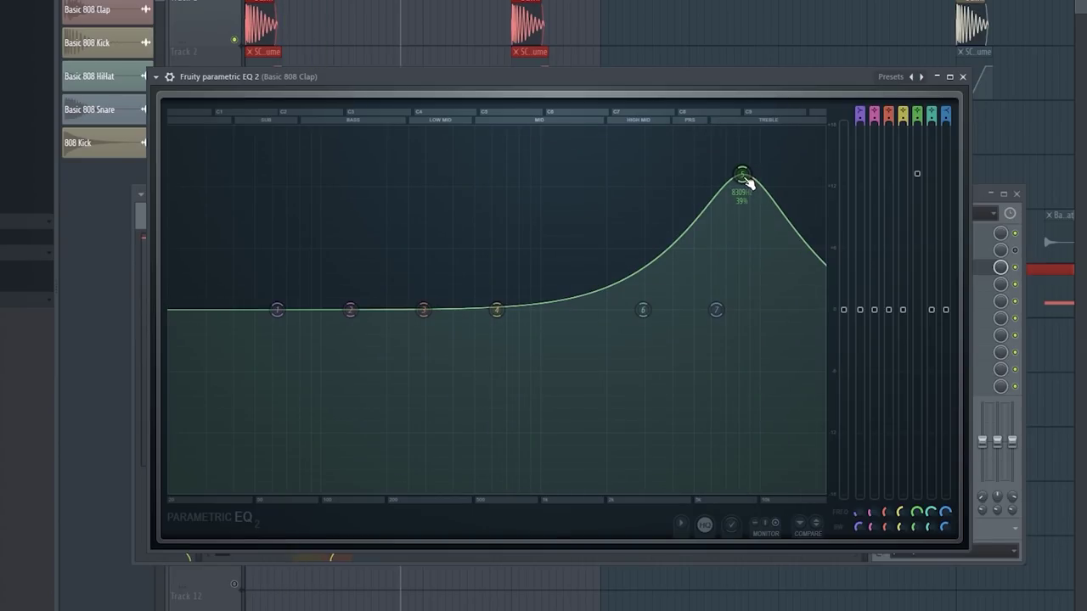
Step: Move the clap EQ's boosted band 5 back to the mids and pull bands 1 and 7 inward to their minimum level
{"action": "left_click_drag", "start_coordinate": [744, 180], "coordinate": [563, 184]}
{"action": "left_click_drag", "start_coordinate": [277, 310], "coordinate": [403, 492]}
{"action": "left_click_drag", "start_coordinate": [716, 310], "coordinate": [618, 493]}
Step: Lower the clap EQ's main output level and audition the filtered clap
{"action": "left_click_drag", "start_coordinate": [575, 212], "coordinate": [575, 295]}
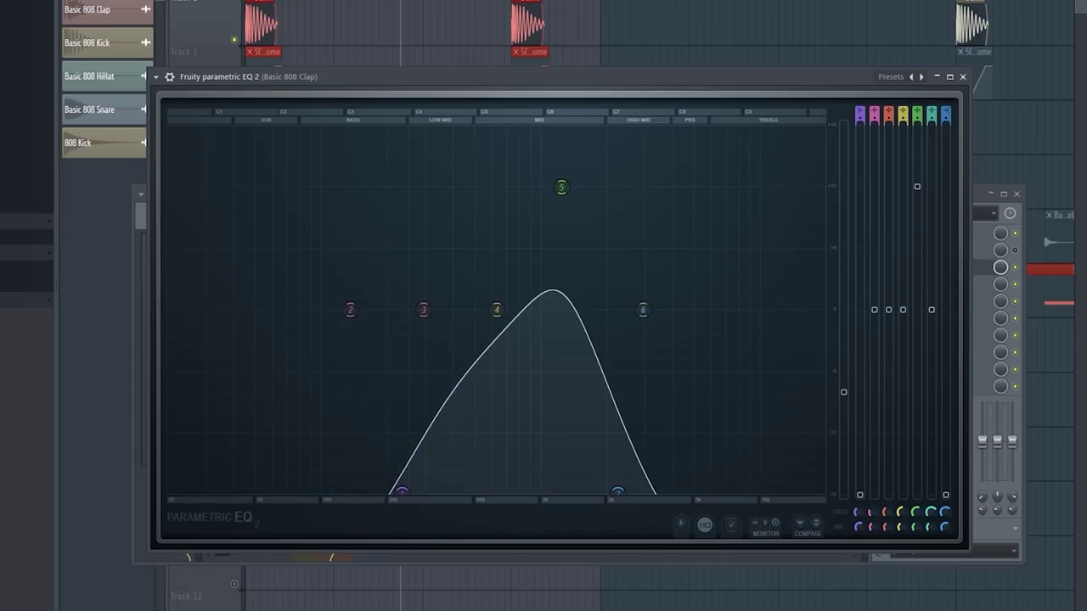
{"action": "left_click_drag", "start_coordinate": [572, 345], "coordinate": [572, 339]}
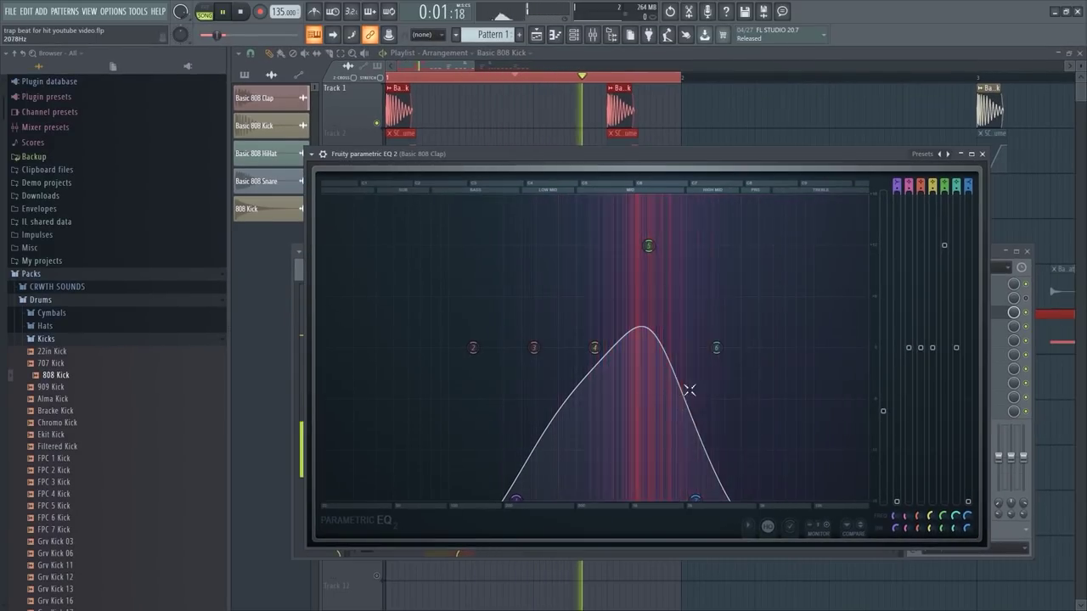
{"action": "key", "text": "space"}
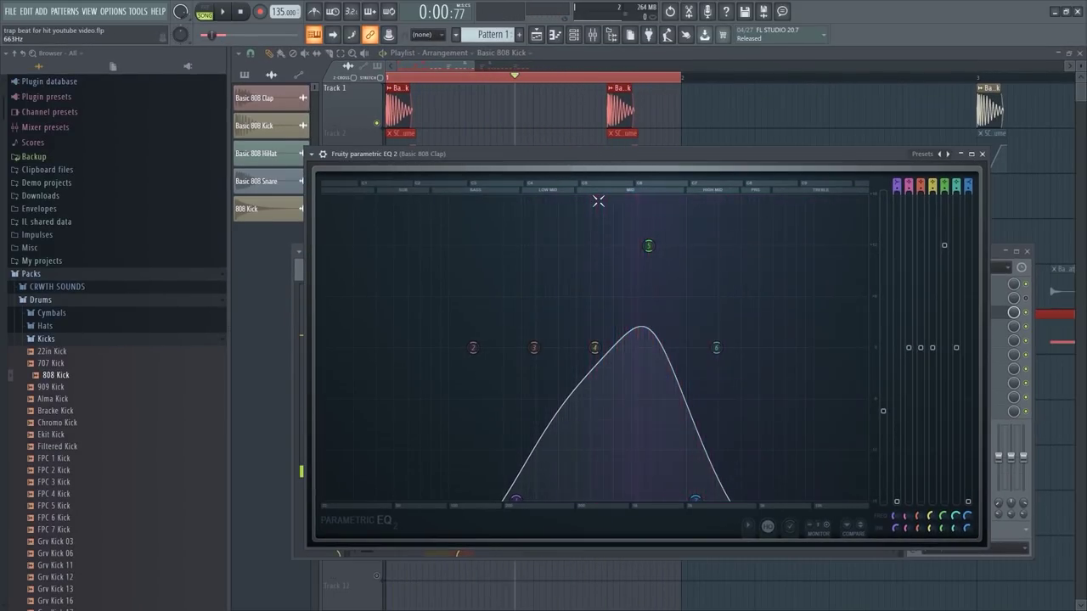
{"action": "key", "text": "Escape"}
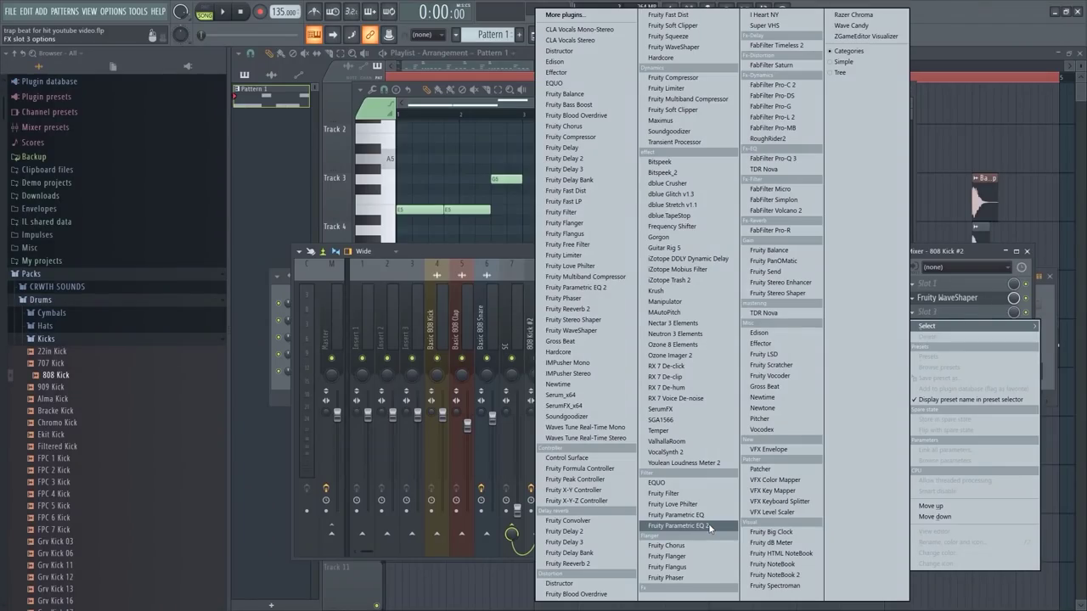
Step: Add a Fruity Parametric EQ 2 to slot 3 of the 808 Kick #2 track, boosting band 2 near 141 Hz and cutting band 3
{"action": "left_click", "coordinate": [709, 527]}
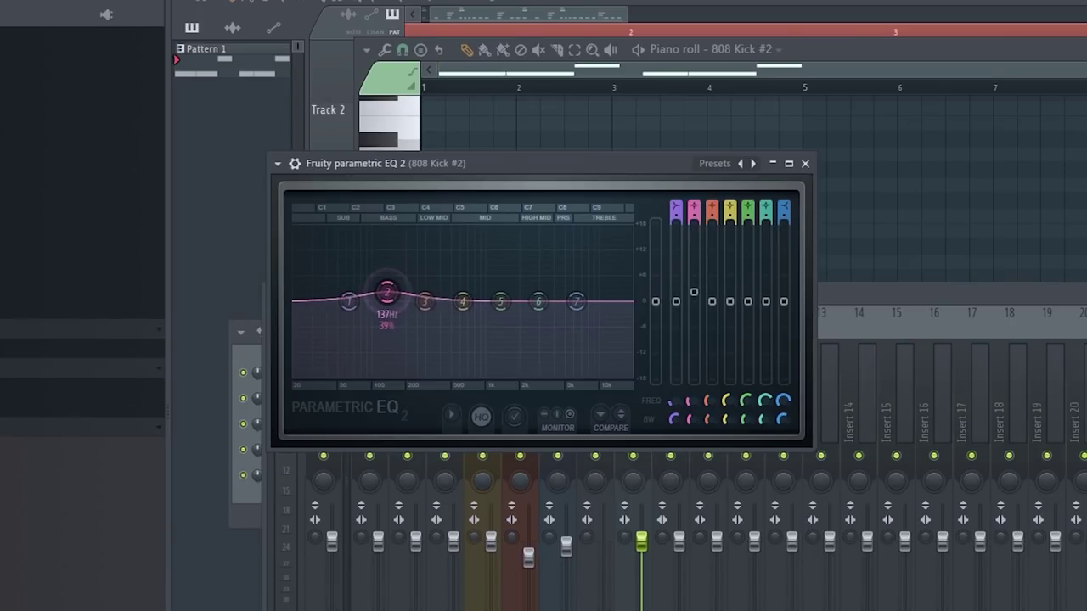
{"action": "key", "text": "space"}
{"action": "left_click_drag", "start_coordinate": [388, 285], "coordinate": [388, 276]}
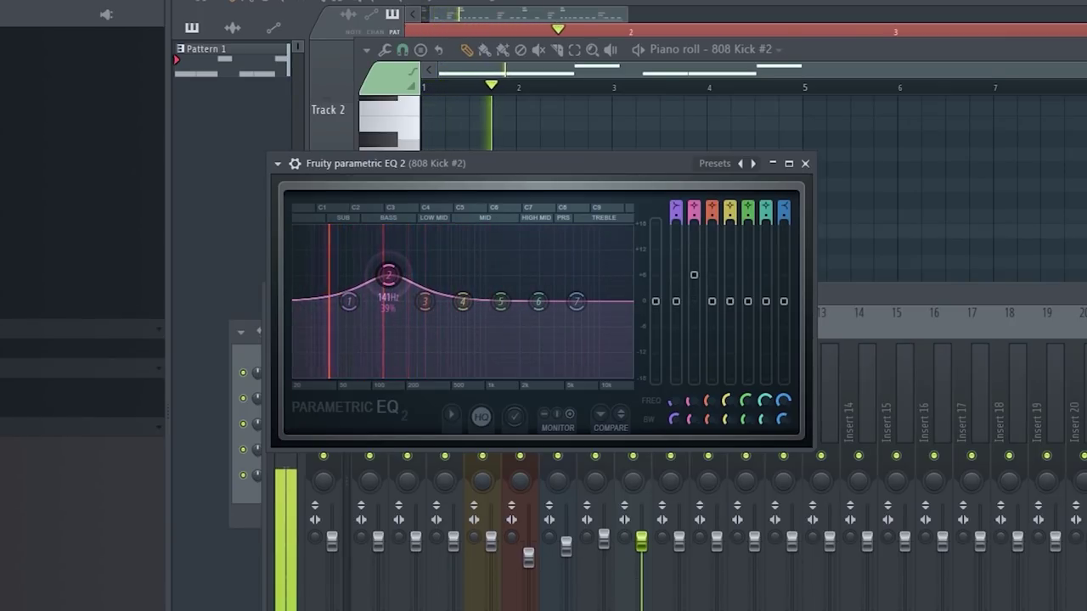
{"action": "left_click_drag", "start_coordinate": [391, 287], "coordinate": [451, 346]}
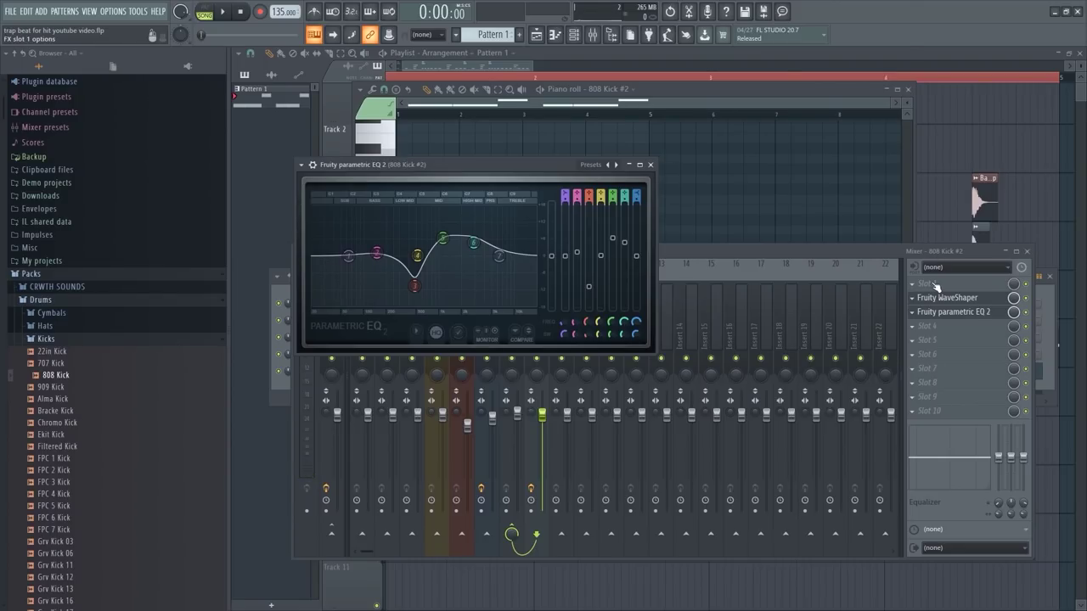
Step: Add a Fruity Limiter to slot 1 of the 808 Kick #2 mixer track
{"action": "left_click", "coordinate": [928, 283]}
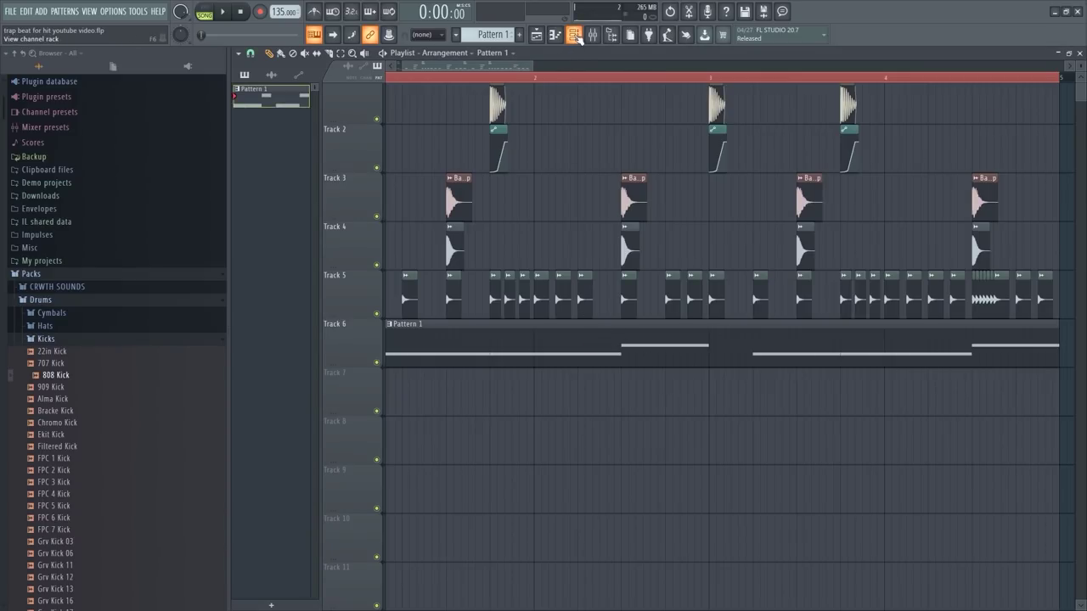
{"action": "left_click", "coordinate": [575, 35]}
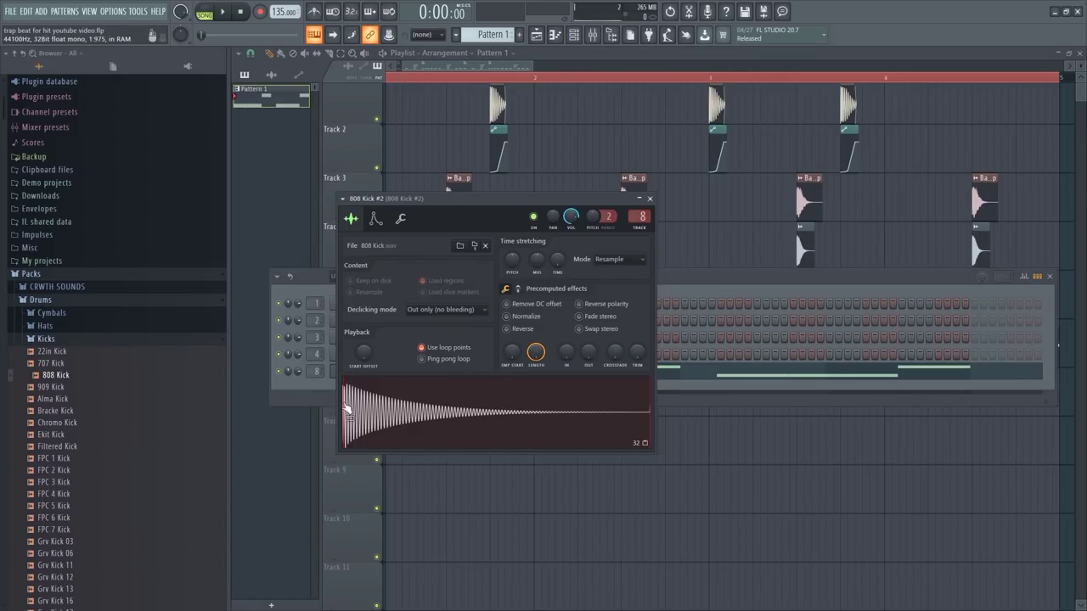
{"action": "left_click", "coordinate": [593, 35]}
{"action": "left_click", "coordinate": [927, 282]}
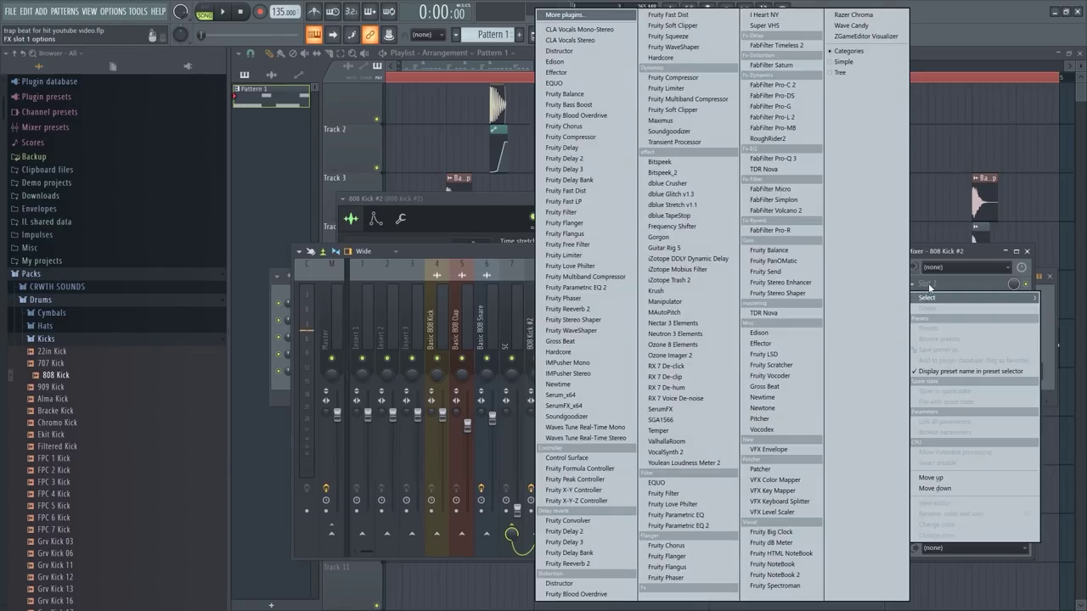
{"action": "left_click", "coordinate": [671, 88]}
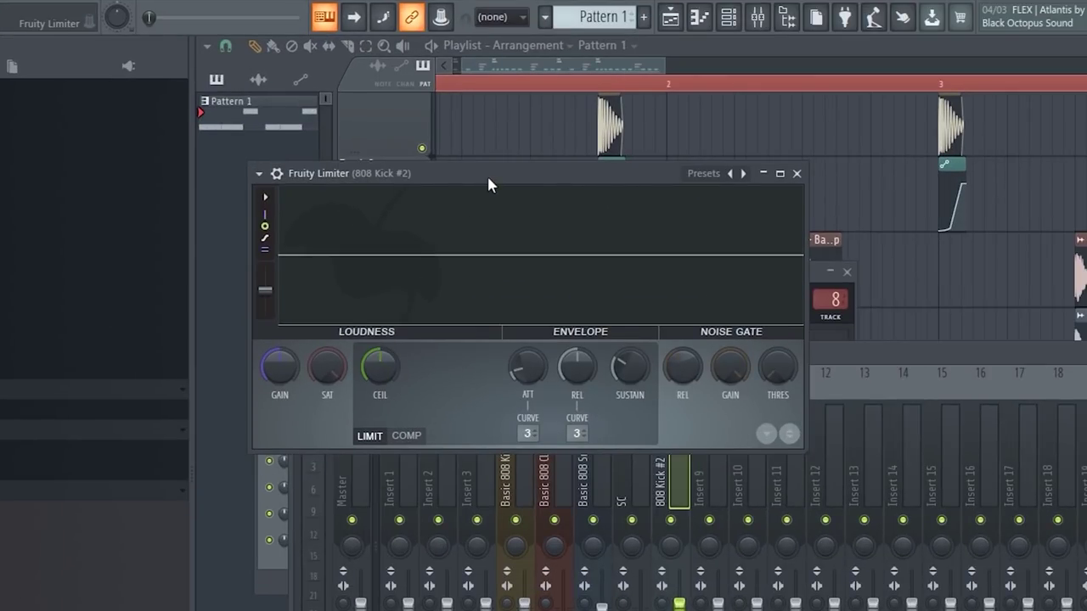
Step: Play the beat while raising the 808 limiter's gain, and adjust its saturation and ceiling
{"action": "key", "text": "space"}
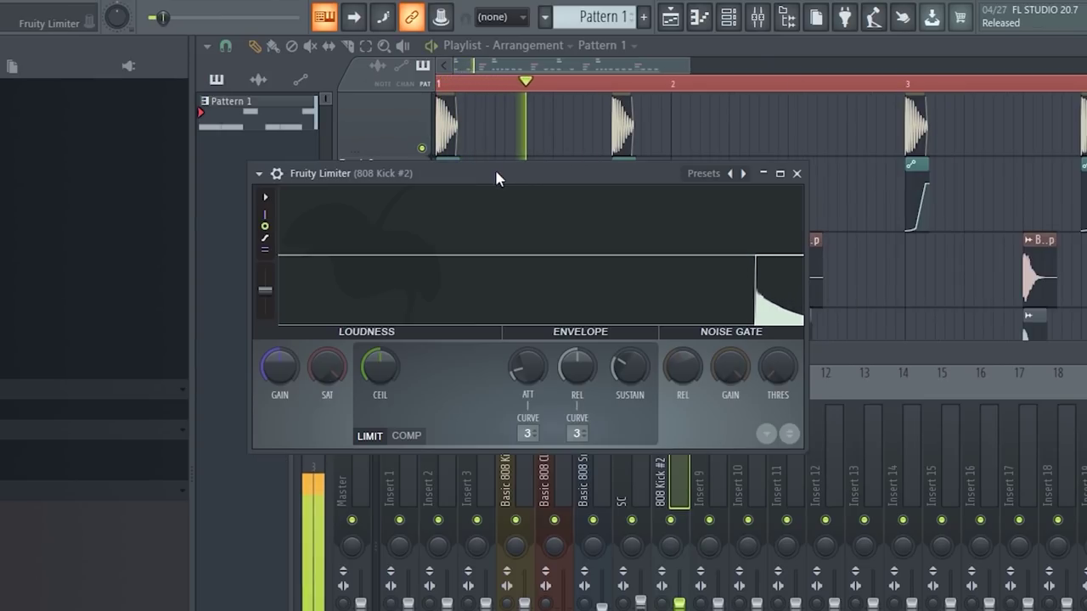
{"action": "left_click_drag", "start_coordinate": [496, 179], "coordinate": [528, 212]}
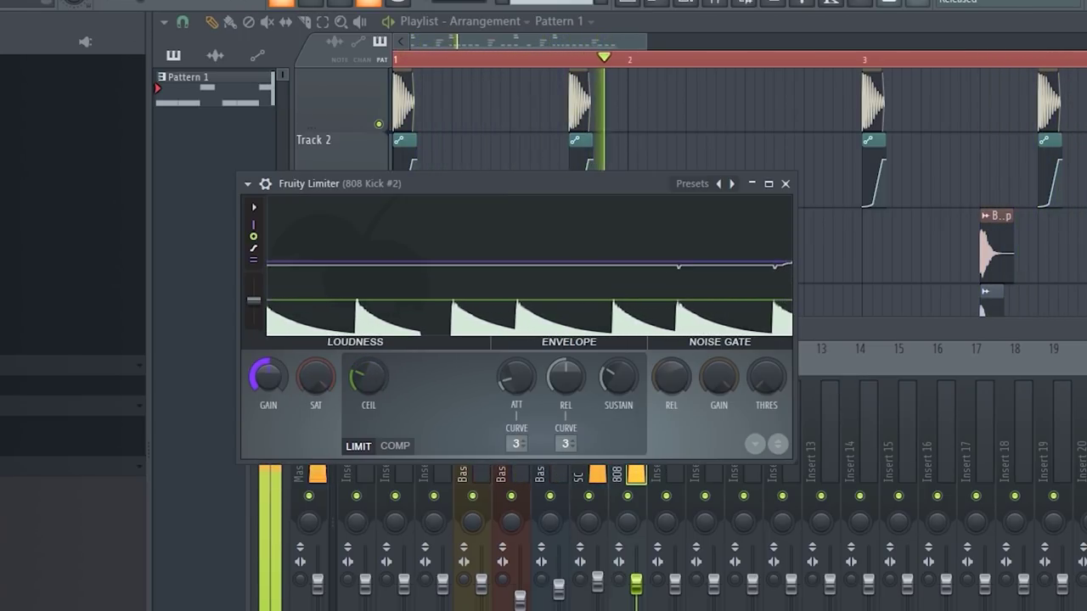
{"action": "left_click_drag", "start_coordinate": [273, 392], "coordinate": [273, 364]}
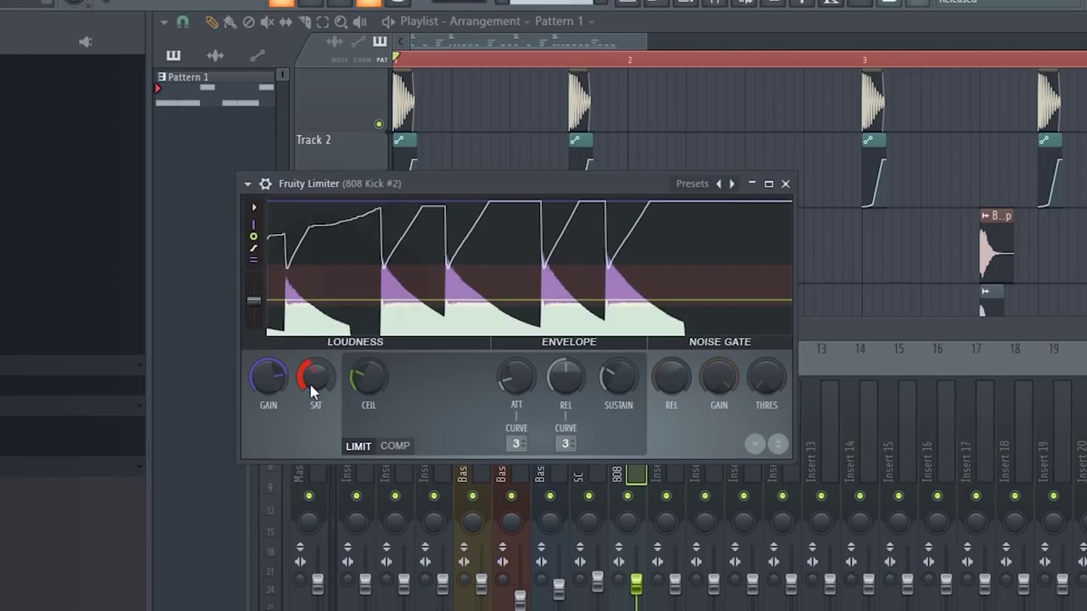
{"action": "key", "text": "space"}
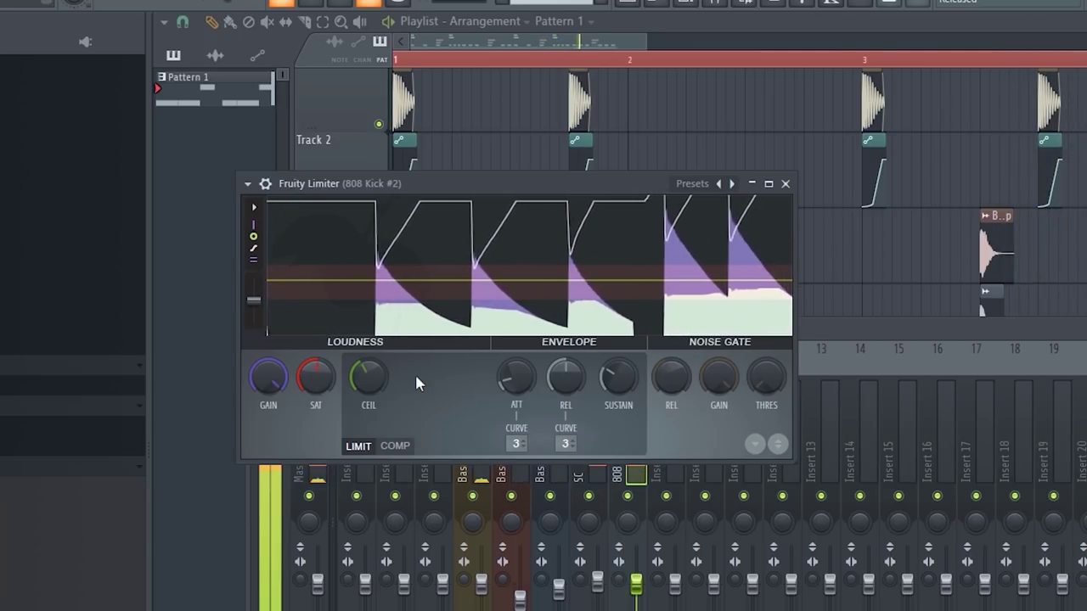
{"action": "left_click_drag", "start_coordinate": [367, 376], "coordinate": [368, 384]}
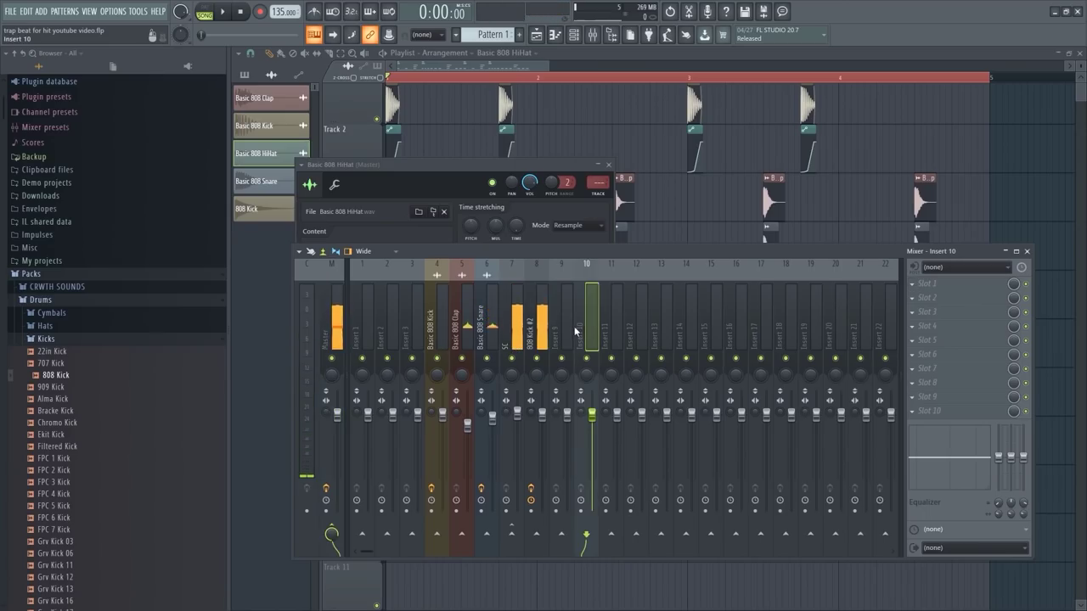
Step: Route the Basic 808 HiHat to its own mixer track and raise the low-cut frequency in its Fruity Parametric EQ 2
{"action": "right_click", "coordinate": [574, 326]}
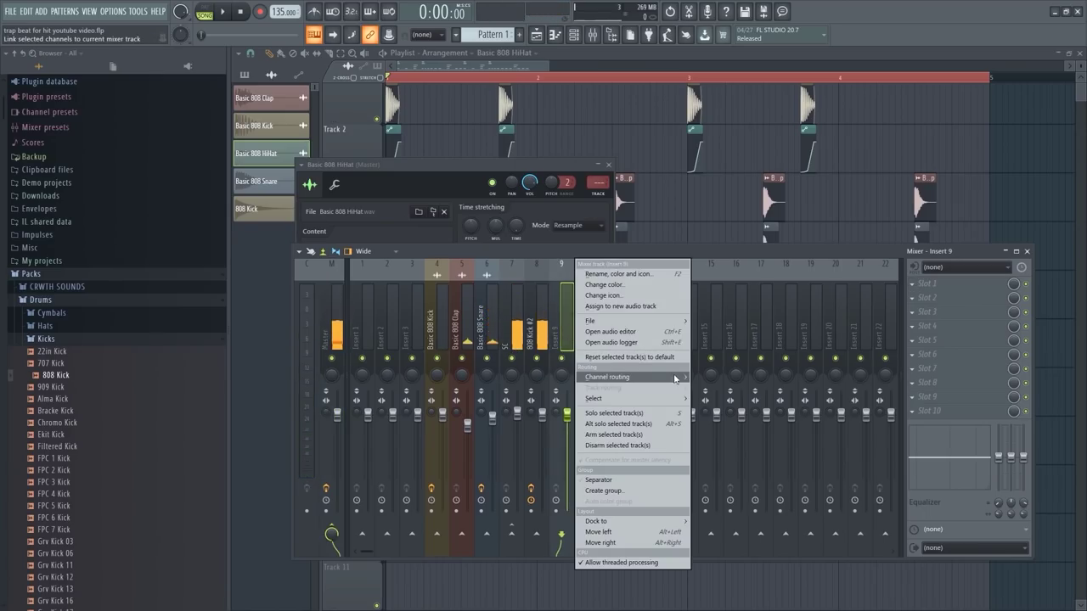
{"action": "left_click", "coordinate": [747, 377]}
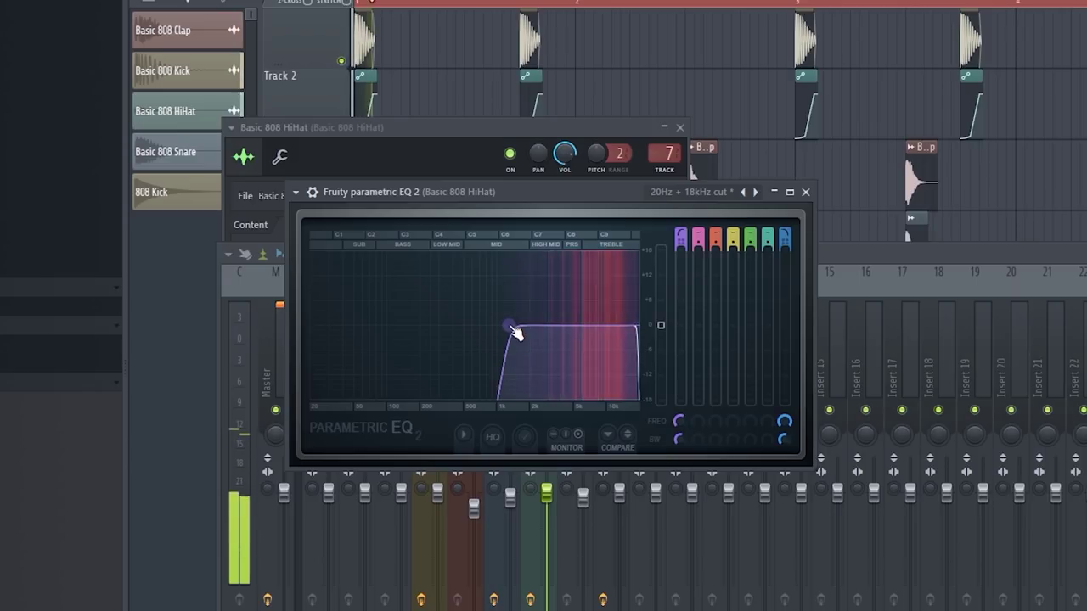
{"action": "left_click_drag", "start_coordinate": [512, 327], "coordinate": [544, 332]}
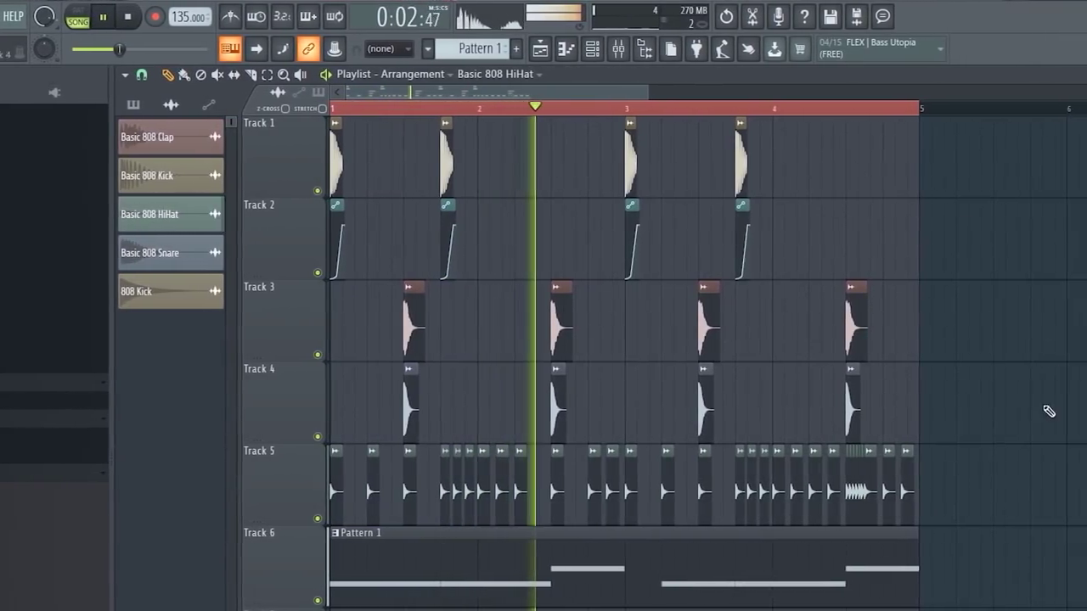
{"action": "left_click_drag", "start_coordinate": [1042, 606], "coordinate": [163, 189]}
{"action": "left_click", "coordinate": [392, 351], "text": "ctrl"}
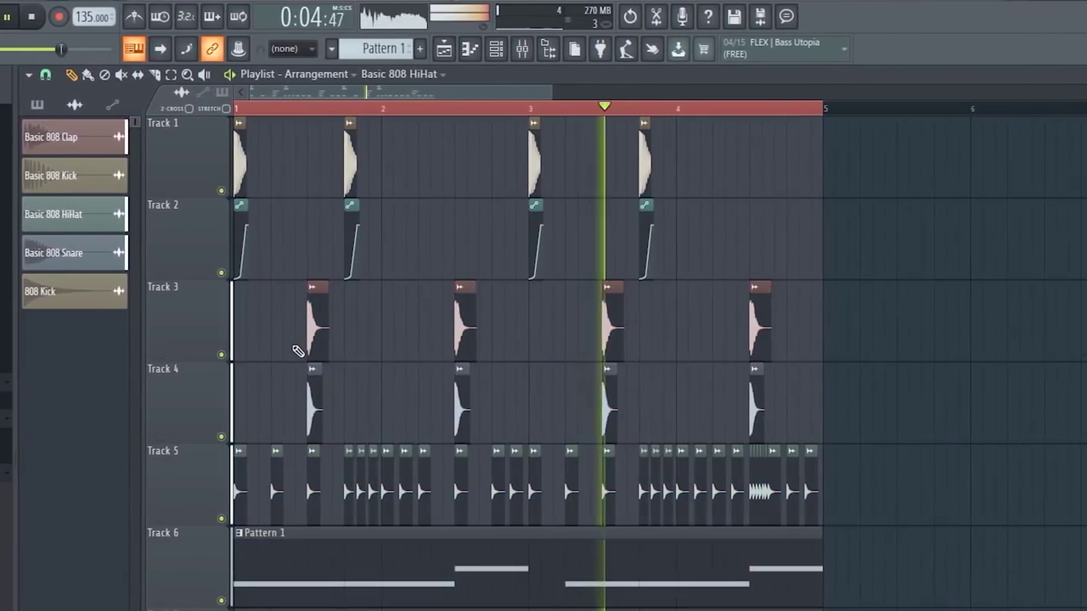
{"action": "key", "text": "ctrl+a"}
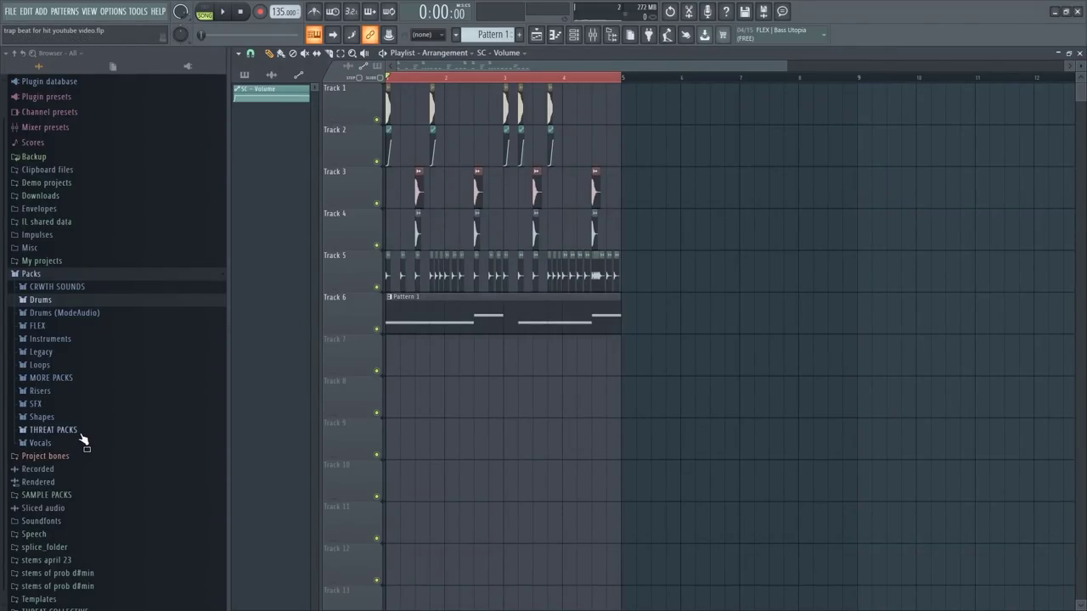
Step: Open the Vocals pack in the browser and audition its VOC samples to find a vocal for the beat
{"action": "left_click", "coordinate": [83, 430]}
{"action": "left_click", "coordinate": [79, 302]}
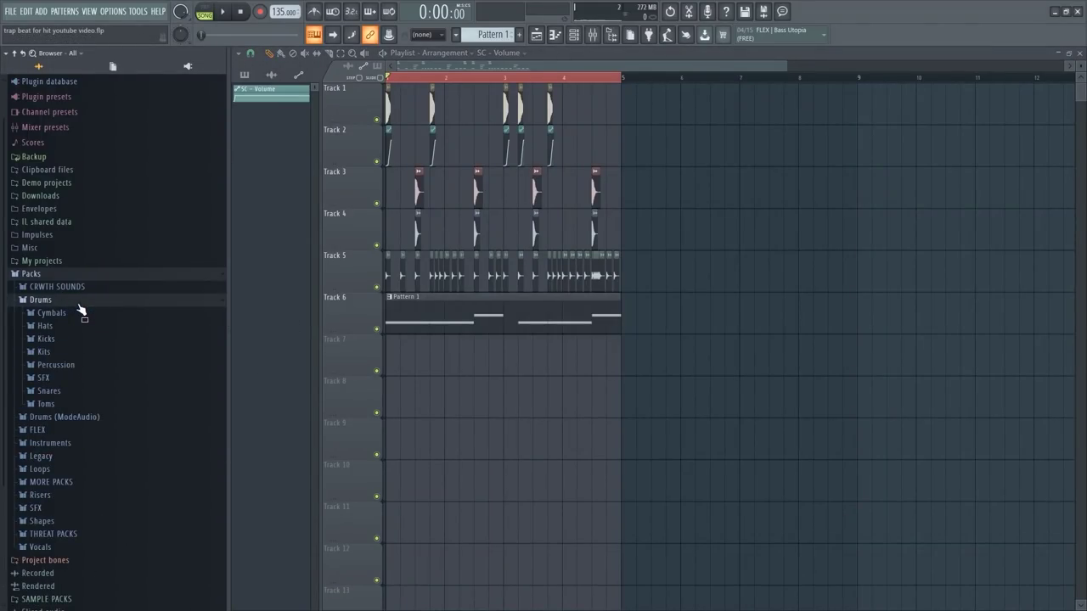
{"action": "left_click", "coordinate": [79, 304]}
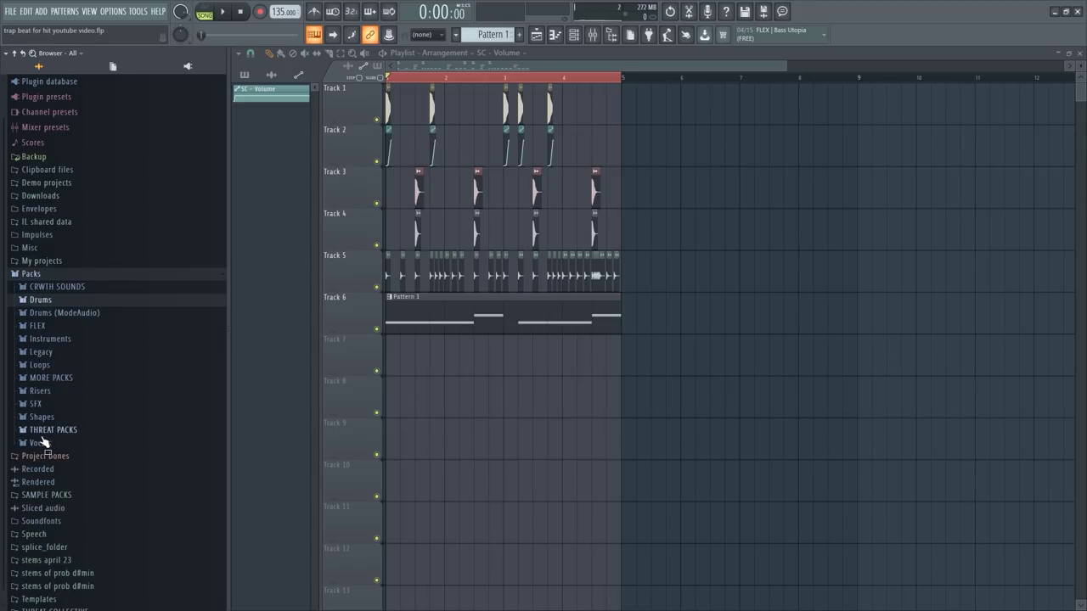
{"action": "left_click", "coordinate": [42, 442]}
{"action": "scroll", "coordinate": [126, 327], "scroll_direction": "down", "scroll_amount": 5}
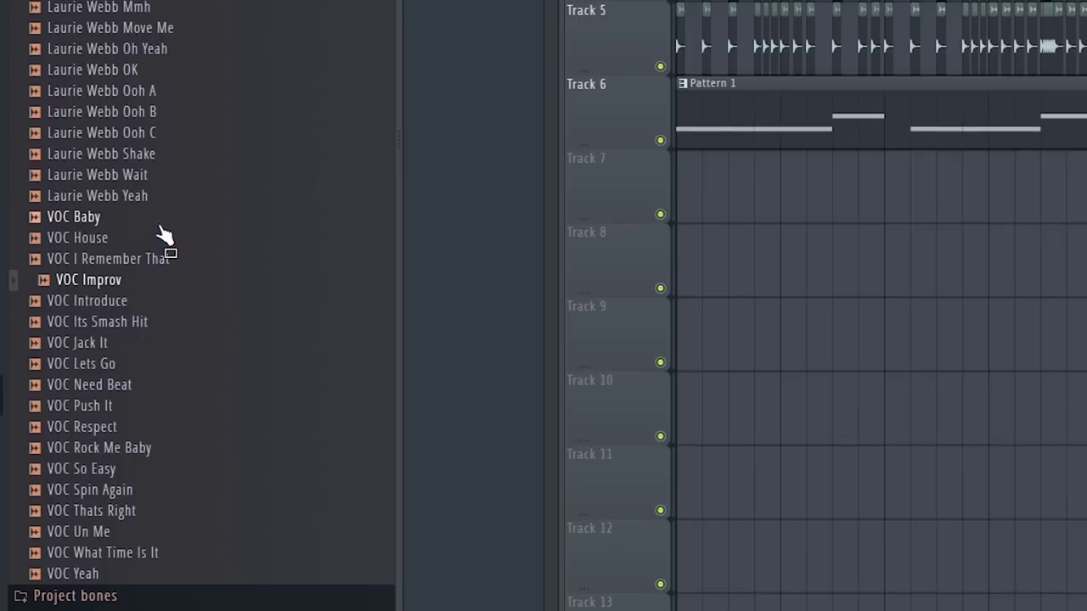
{"action": "key", "text": "Down"}
{"action": "key", "text": "Down"}
{"action": "key", "text": "Down"}
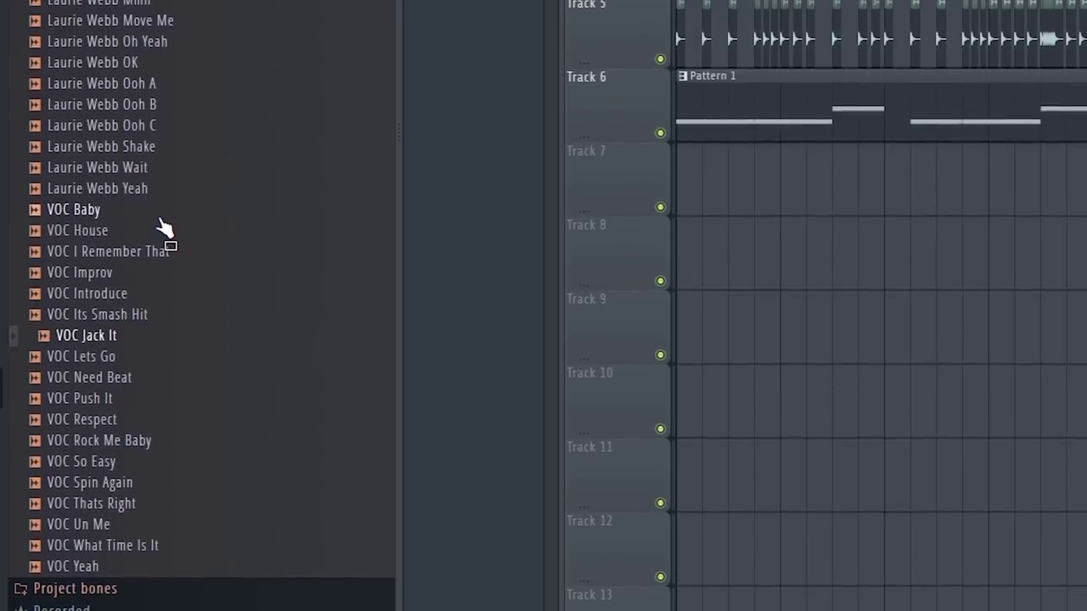
{"action": "key", "text": "Down"}
{"action": "key", "text": "Down"}
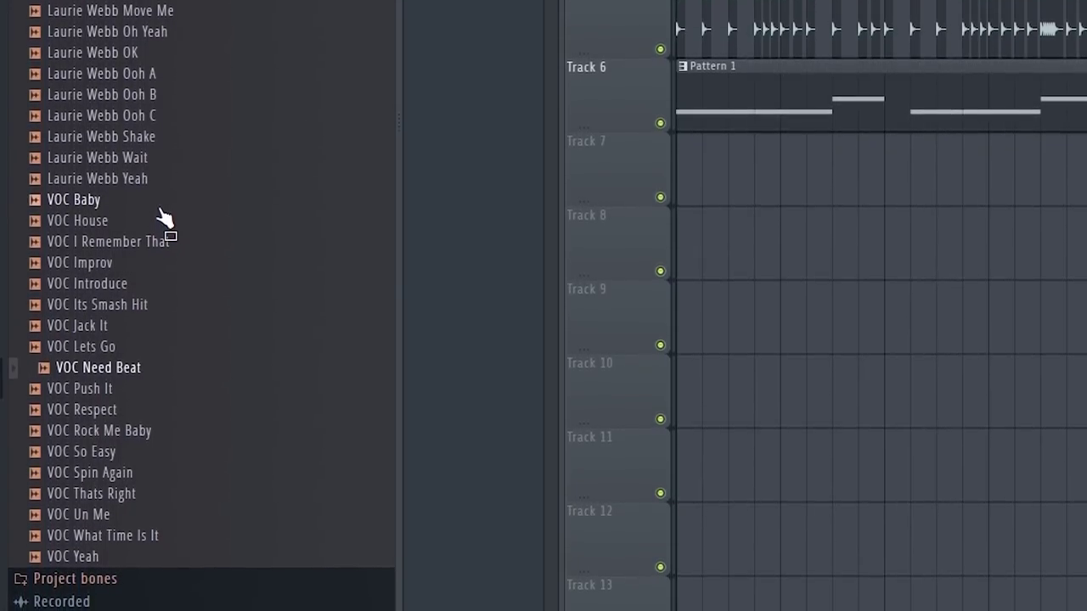
{"action": "key", "text": "Up"}
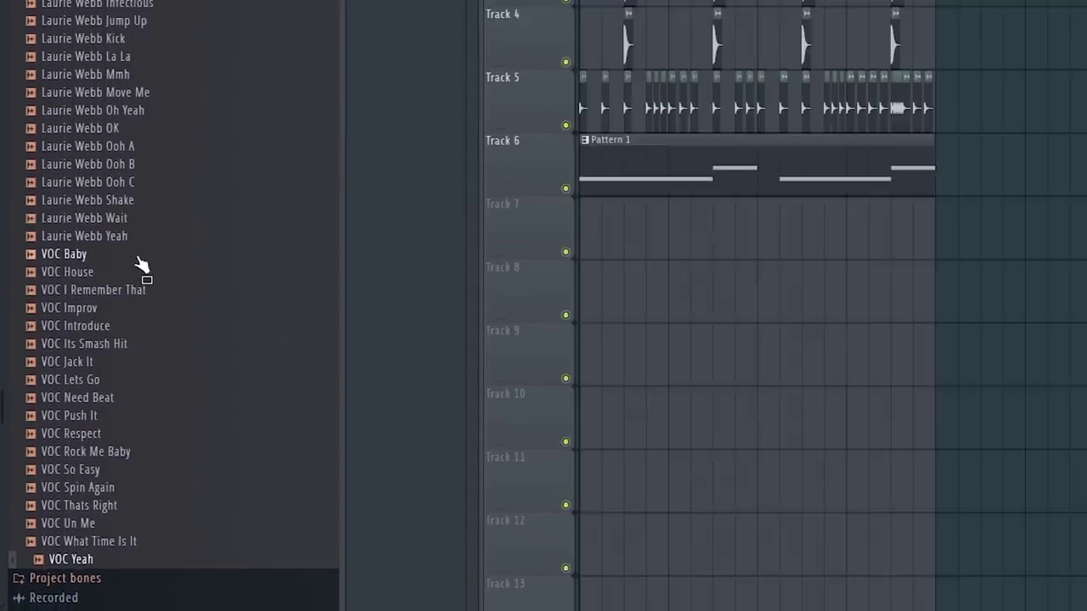
{"action": "key", "text": "Up"}
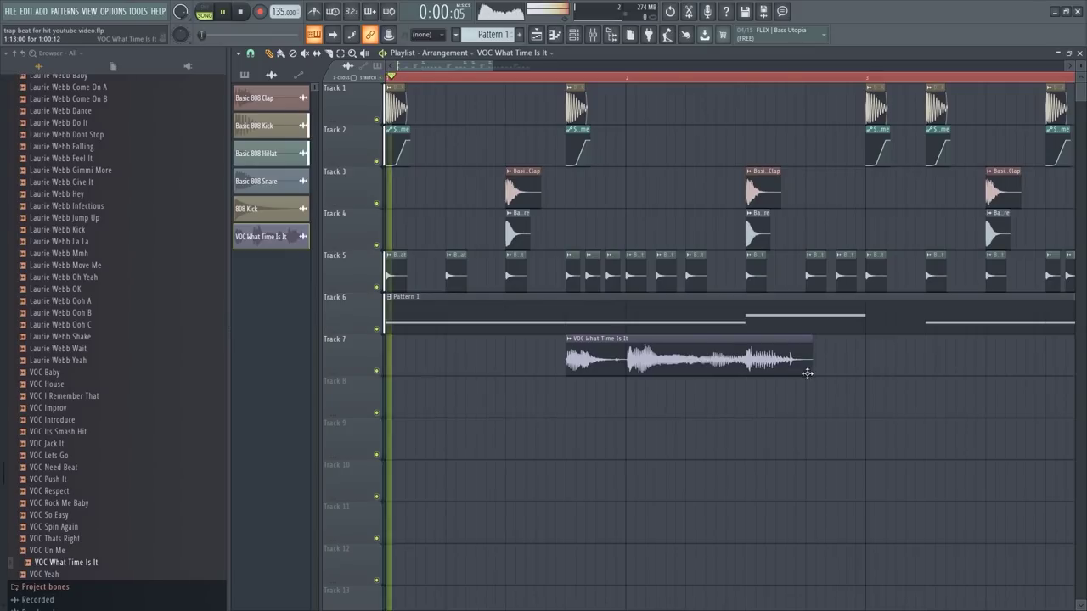
Step: Play back the vocal chops on Track 7 and route the VOC What Time Is It channel to mixer track 10
{"action": "key", "text": "space"}
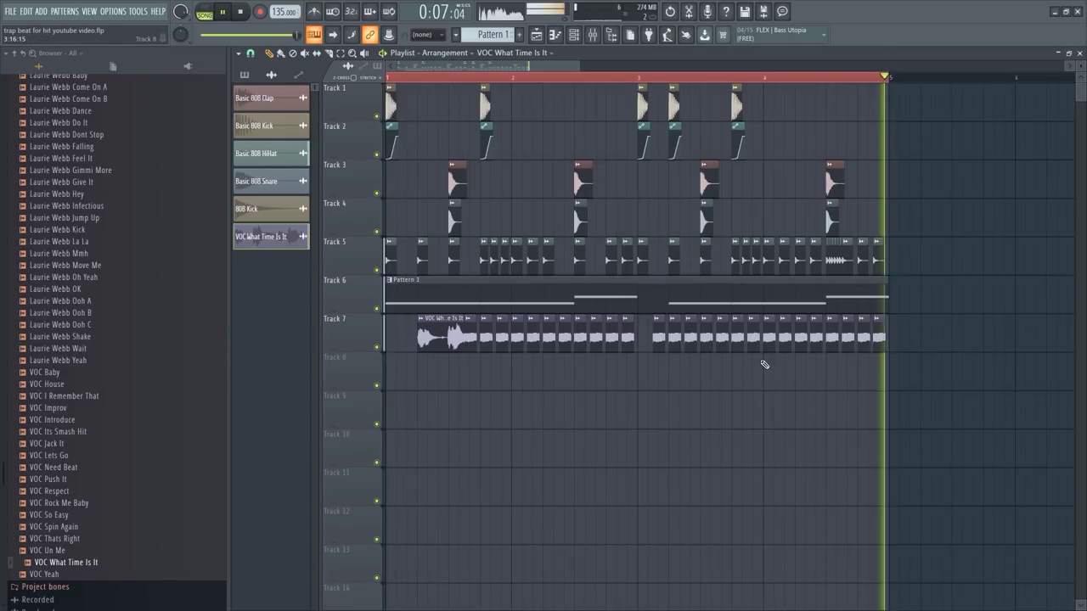
{"action": "scroll", "coordinate": [444, 368], "scroll_direction": "up", "scroll_amount": 2}
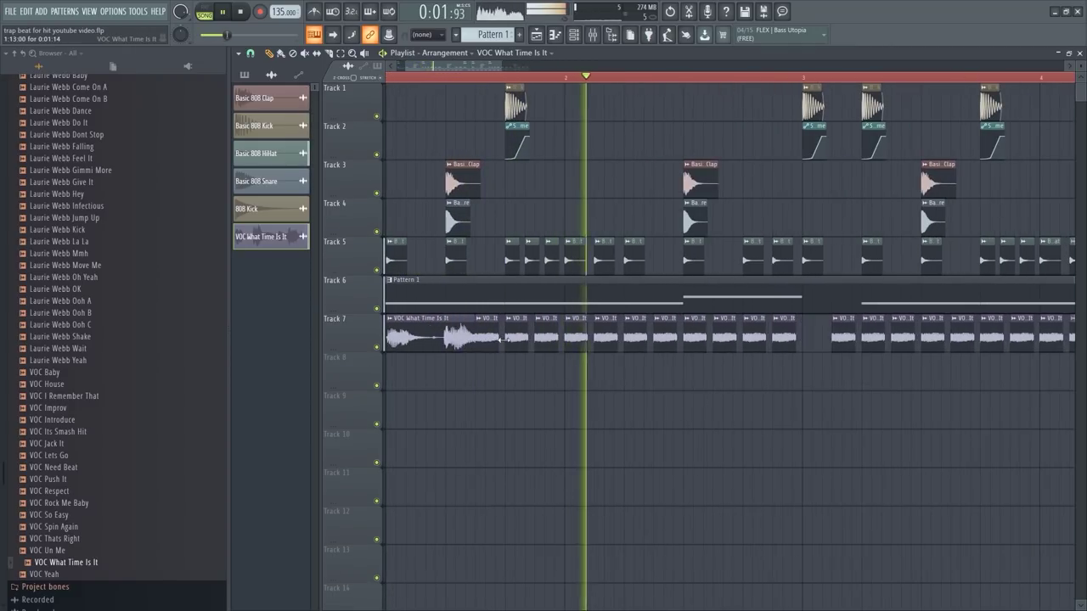
{"action": "double_click", "coordinate": [501, 339]}
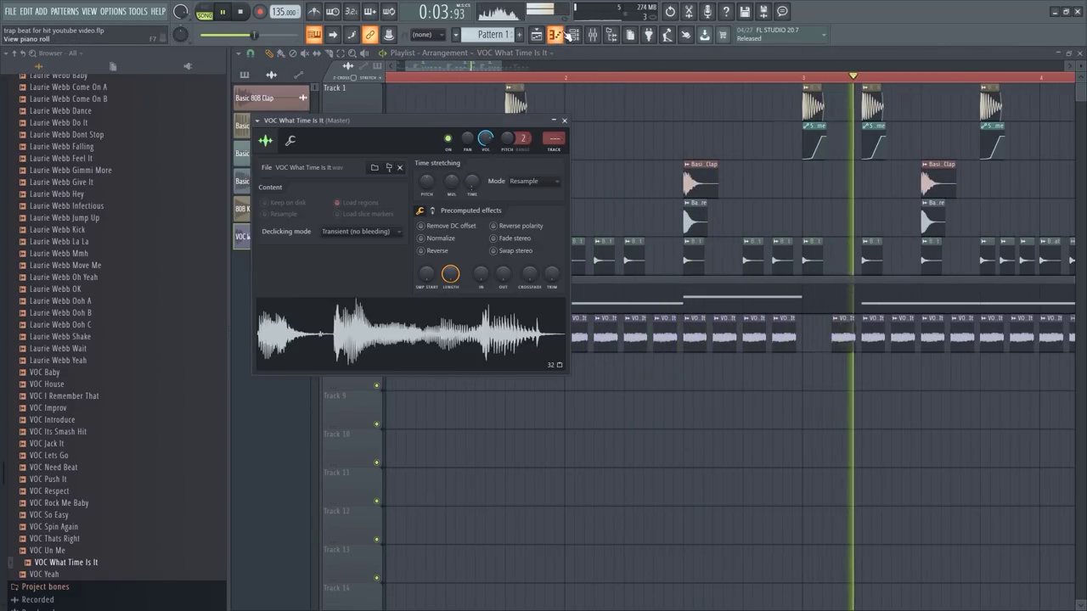
{"action": "left_click", "coordinate": [574, 35]}
{"action": "left_click", "coordinate": [592, 36]}
{"action": "left_click", "coordinate": [588, 332]}
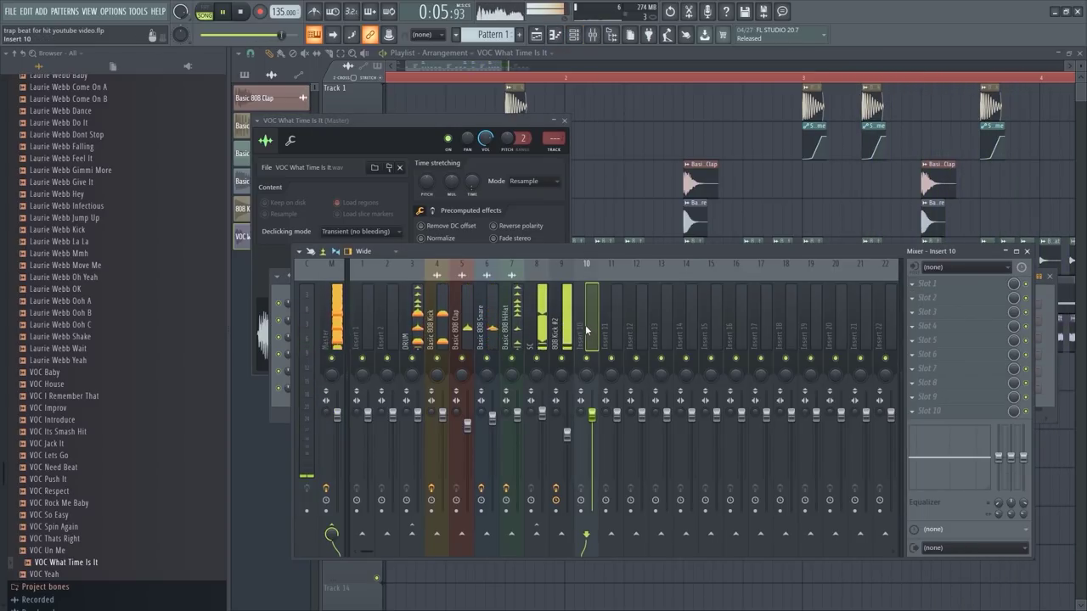
{"action": "right_click", "coordinate": [586, 331]}
{"action": "left_click", "coordinate": [747, 380]}
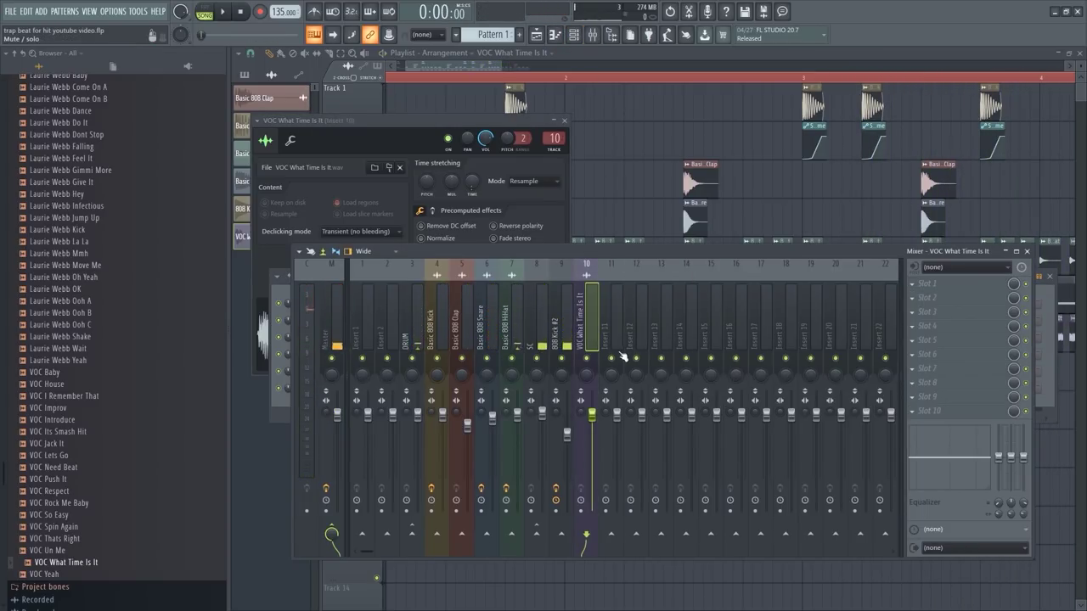
Step: Load CRWTH BRIGHT RACK [FX] from the THREAT FL RACKS folder in WIP PACKS onto the VOC What Time Is It mixer track
{"action": "scroll", "coordinate": [47, 384], "scroll_direction": "up", "scroll_amount": 10}
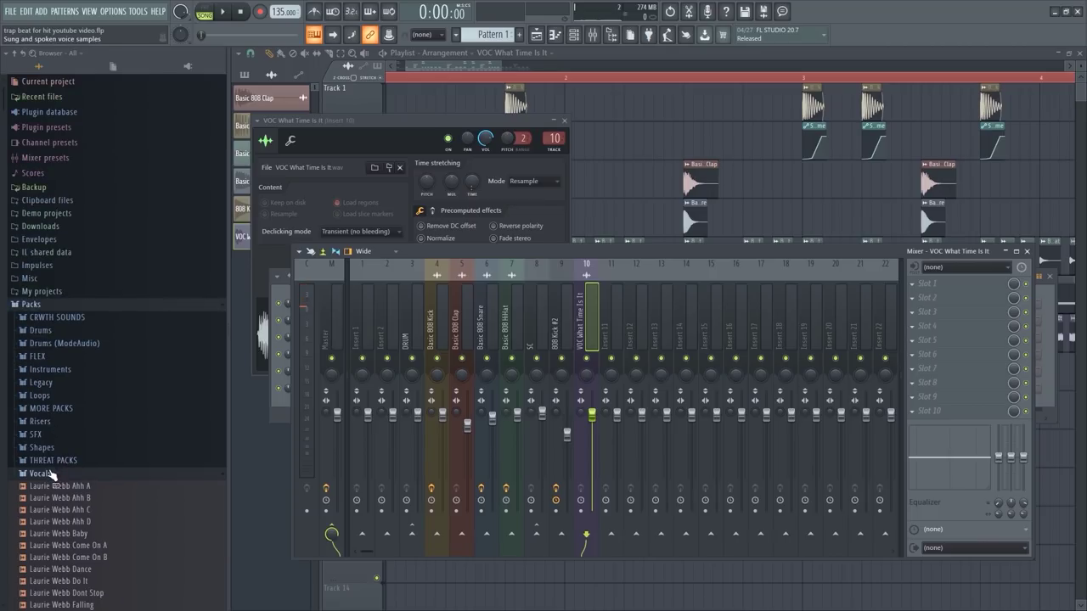
{"action": "left_click", "coordinate": [51, 474]}
{"action": "scroll", "coordinate": [60, 471], "scroll_direction": "down", "scroll_amount": 1}
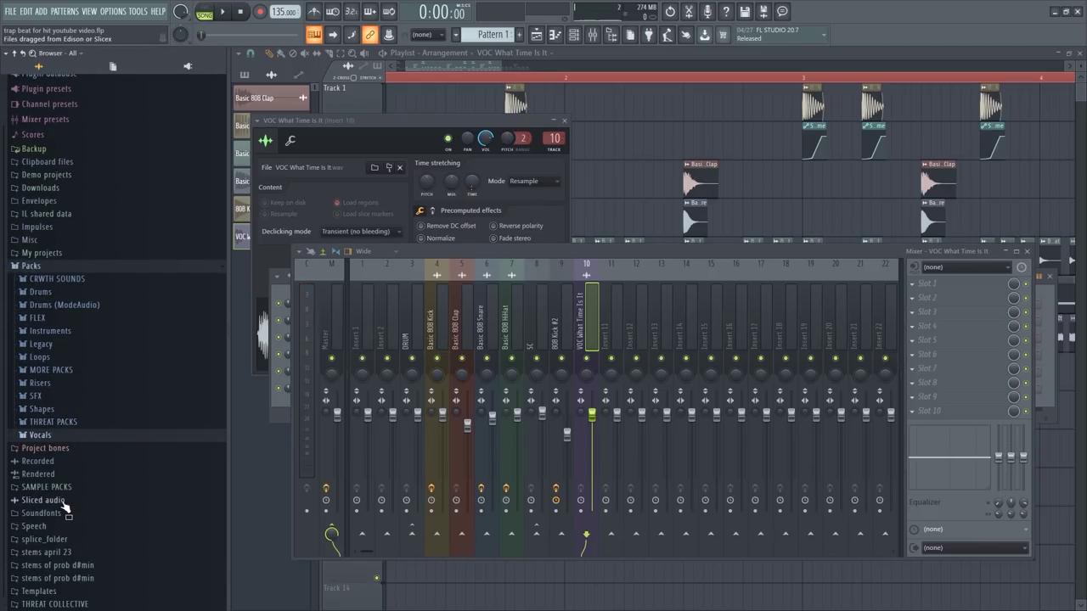
{"action": "left_click", "coordinate": [58, 603]}
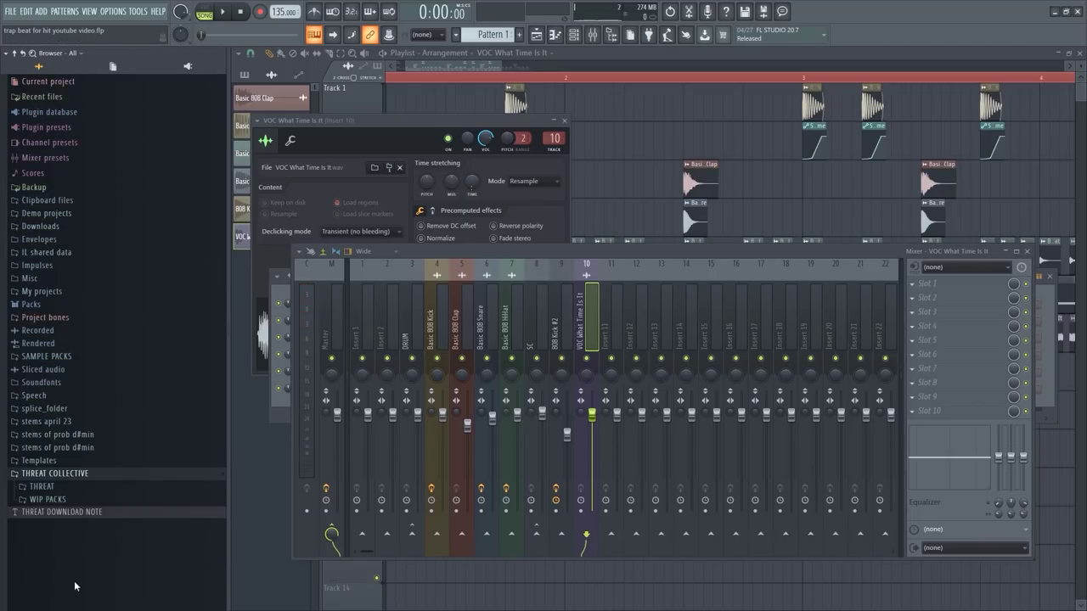
{"action": "left_click", "coordinate": [51, 486]}
{"action": "left_click", "coordinate": [85, 487]}
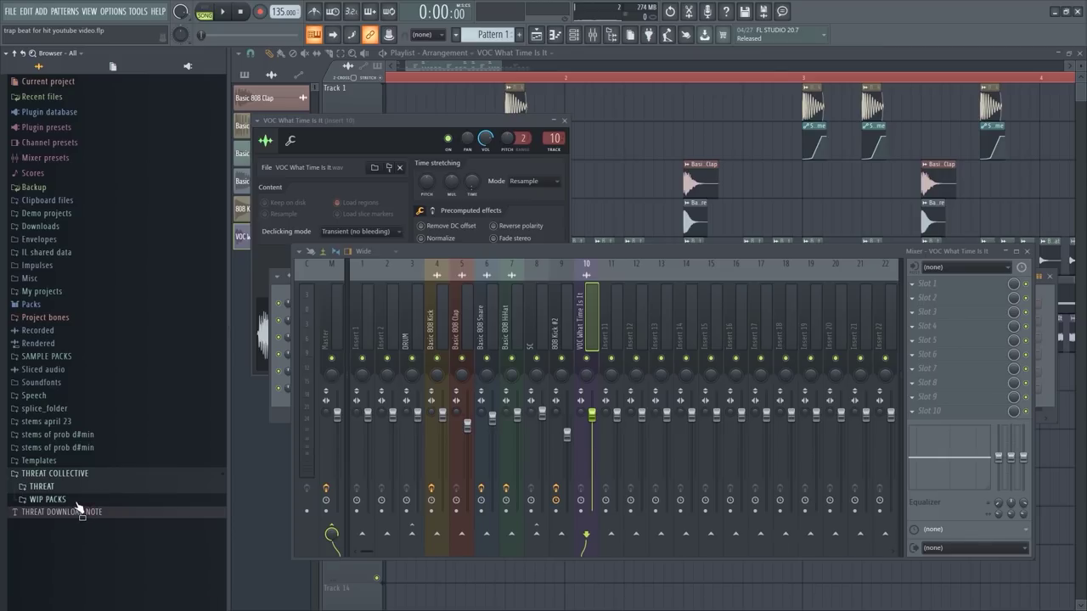
{"action": "left_click", "coordinate": [85, 500]}
{"action": "left_click", "coordinate": [84, 538]}
{"action": "left_click_drag", "start_coordinate": [108, 556], "coordinate": [729, 439]}
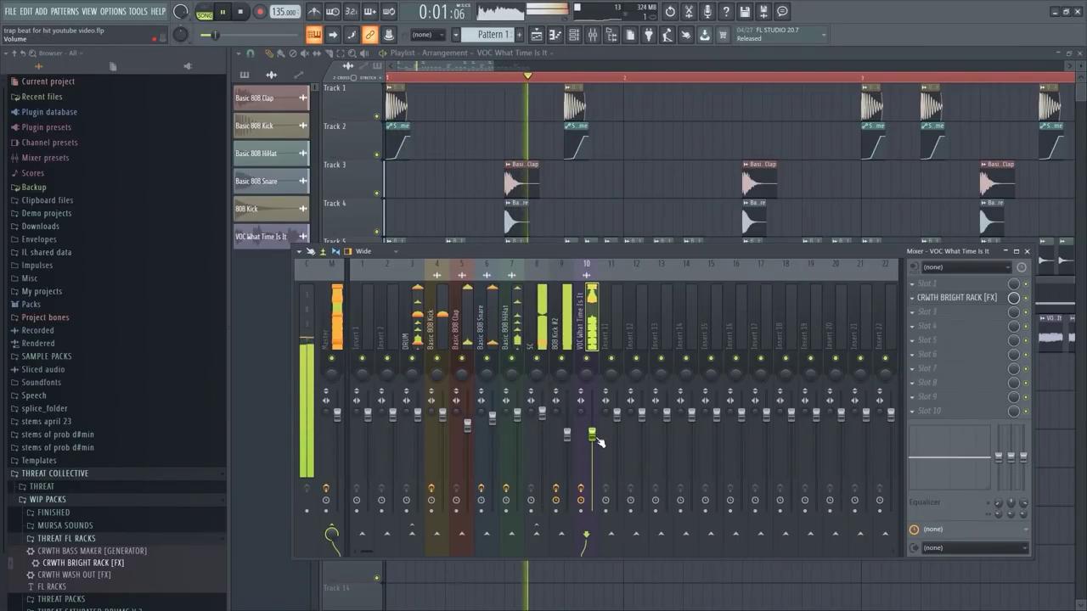
Step: Open the chopped vocal's channel settings, adjust its pitch shift and set its time-stretching mode to Auto
{"action": "key", "text": "F9"}
{"action": "scroll", "coordinate": [671, 328], "scroll_direction": "up", "scroll_amount": 6}
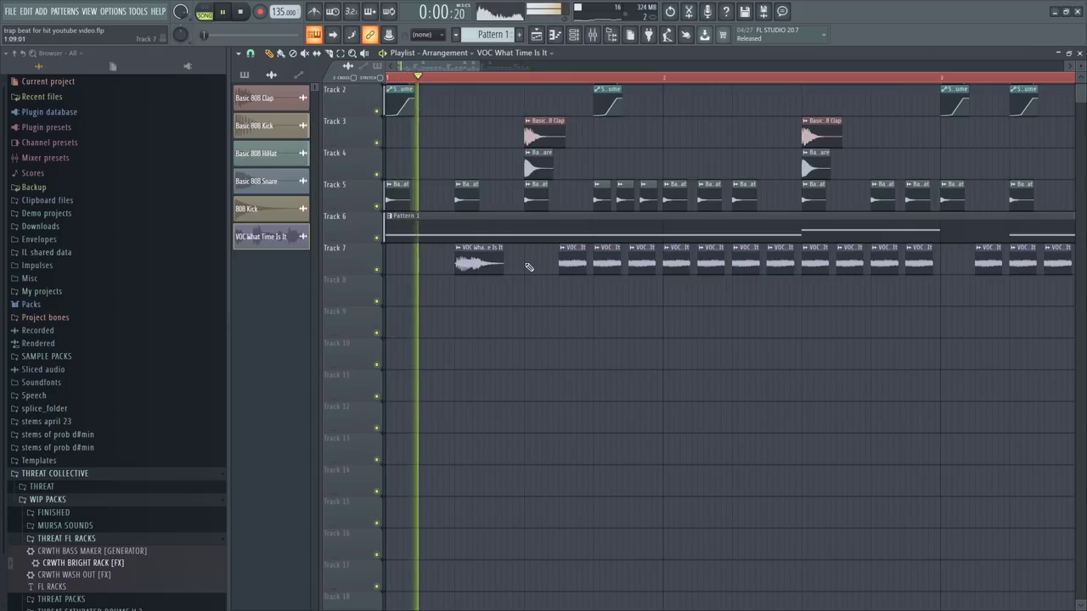
{"action": "scroll", "coordinate": [553, 266], "scroll_direction": "up", "scroll_amount": 1}
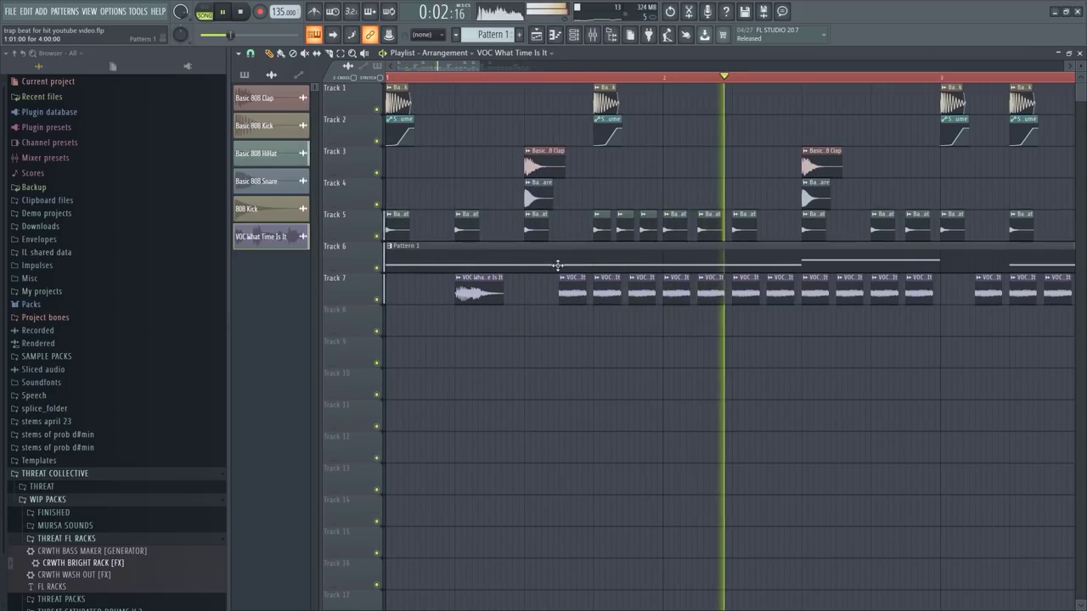
{"action": "scroll", "coordinate": [562, 276], "scroll_direction": "up", "scroll_amount": 1}
{"action": "double_click", "coordinate": [571, 296]}
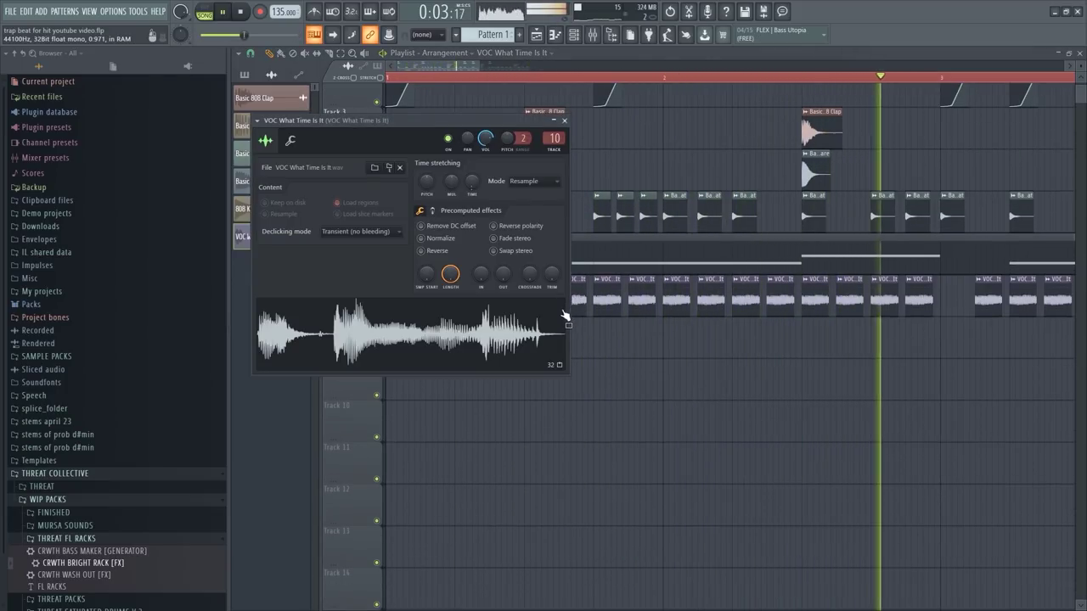
{"action": "right_click", "coordinate": [427, 187]}
{"action": "left_click", "coordinate": [434, 199]}
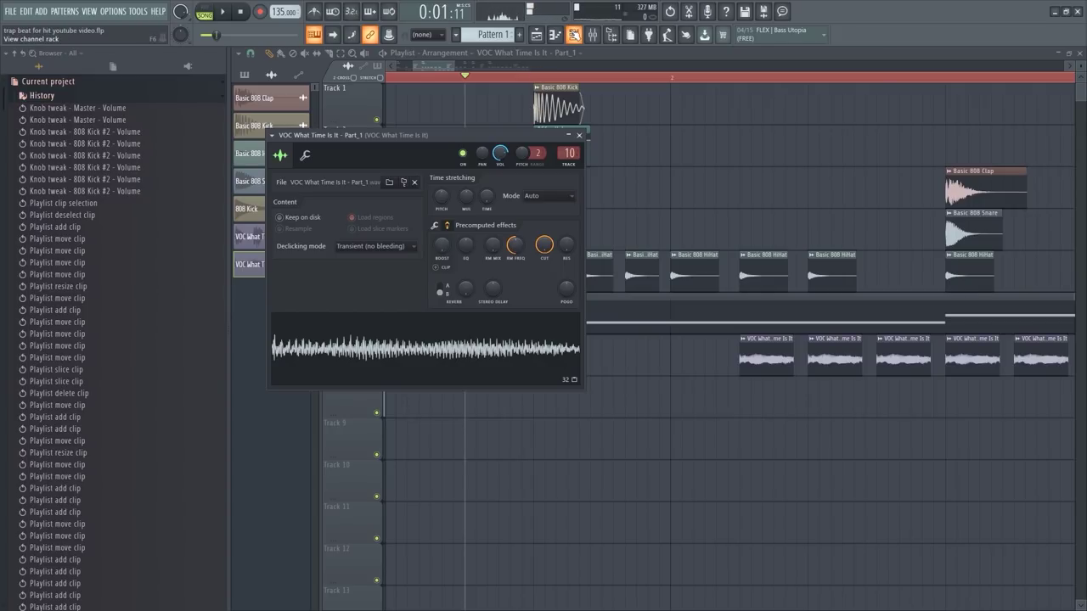
Step: Load the VOC What Time Is It - Part_1 chop into Edison from its channel settings and mark its pitch region
{"action": "left_click", "coordinate": [574, 34]}
{"action": "left_click", "coordinate": [416, 137]}
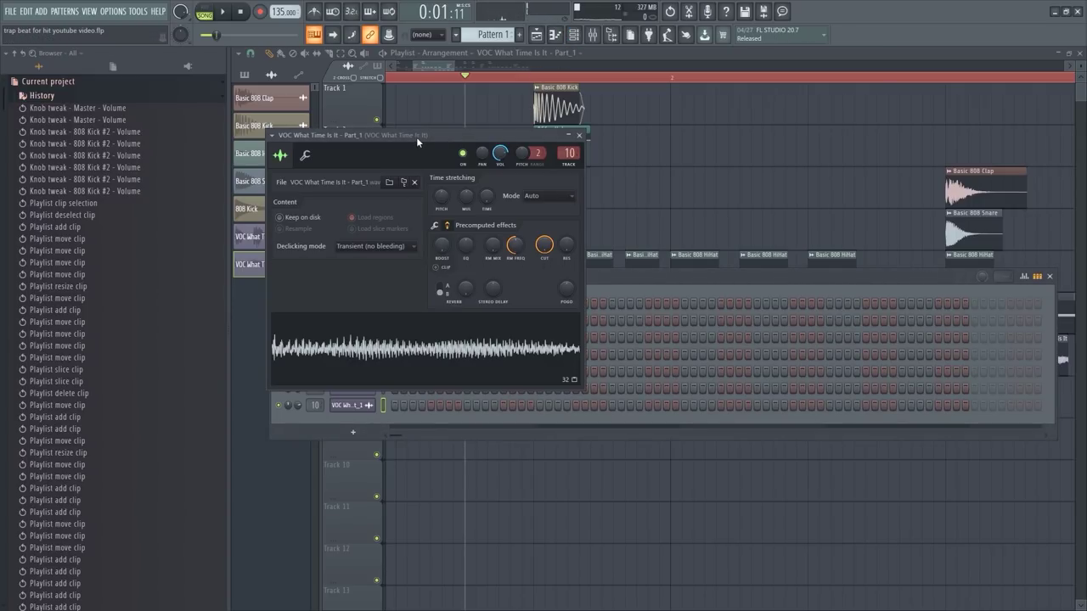
{"action": "right_click", "coordinate": [392, 322]}
{"action": "left_click", "coordinate": [469, 352]}
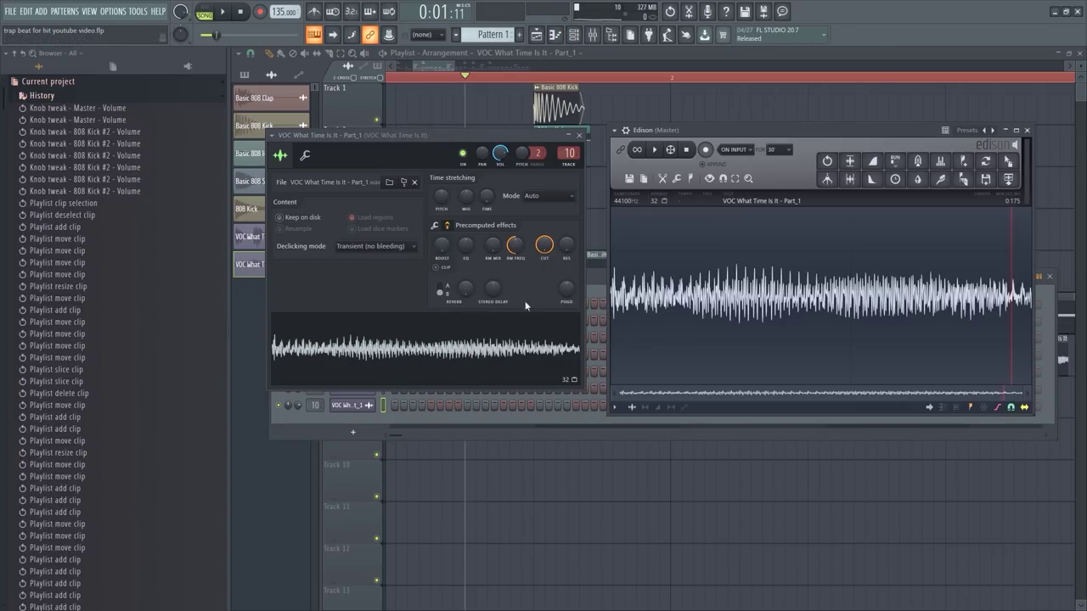
{"action": "left_click", "coordinate": [689, 180]}
{"action": "left_click", "coordinate": [729, 339]}
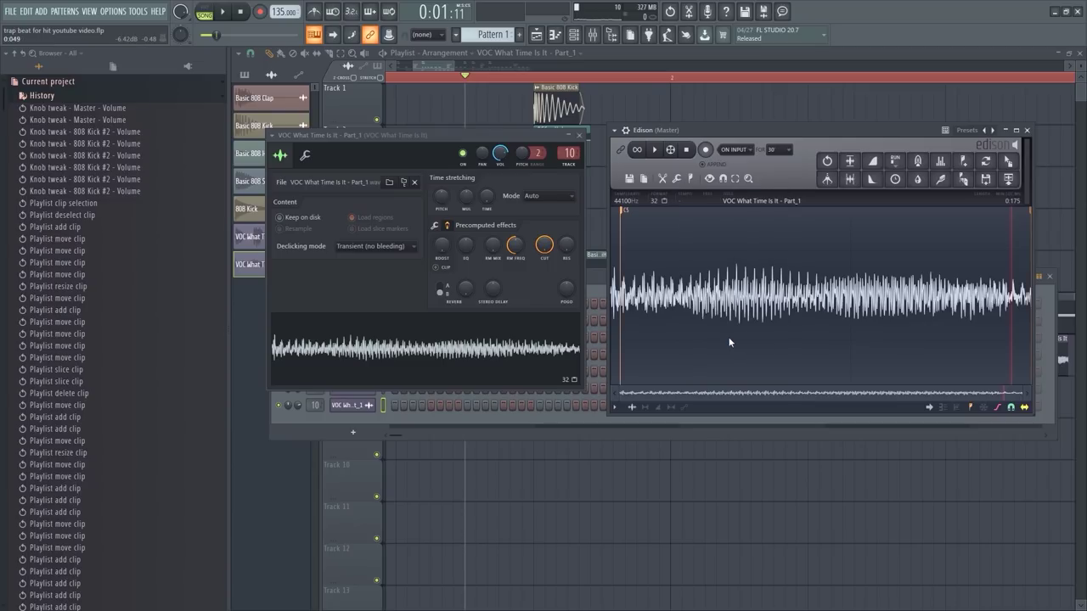
Step: Open the Part_1 chop in a new sampler channel and route that channel to the VOC What Time Is It mixer track 10
{"action": "right_click", "coordinate": [358, 339]}
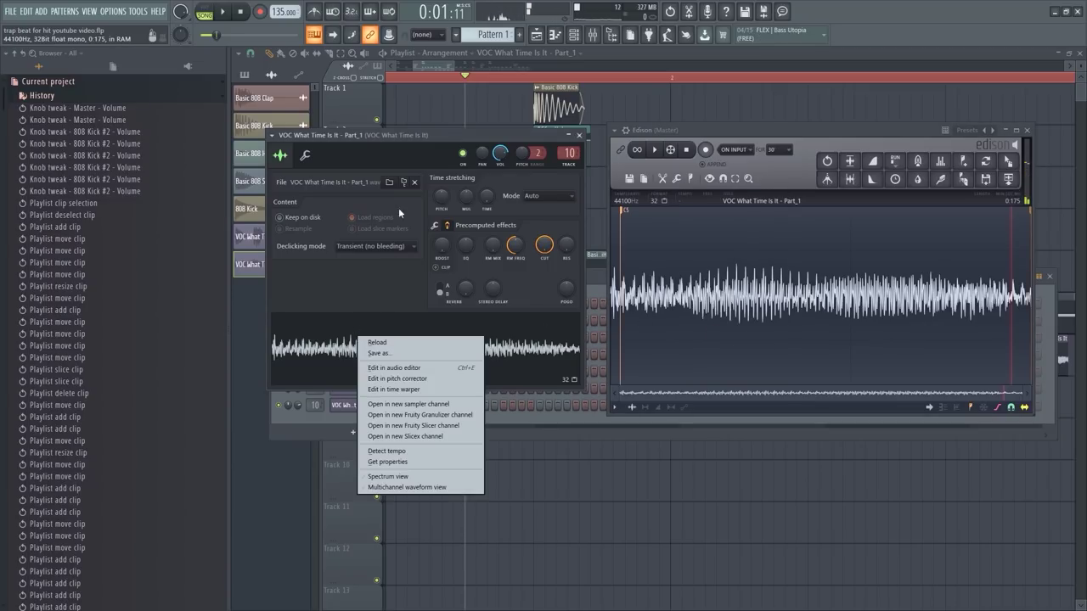
{"action": "left_click", "coordinate": [592, 281]}
{"action": "left_click", "coordinate": [423, 150]}
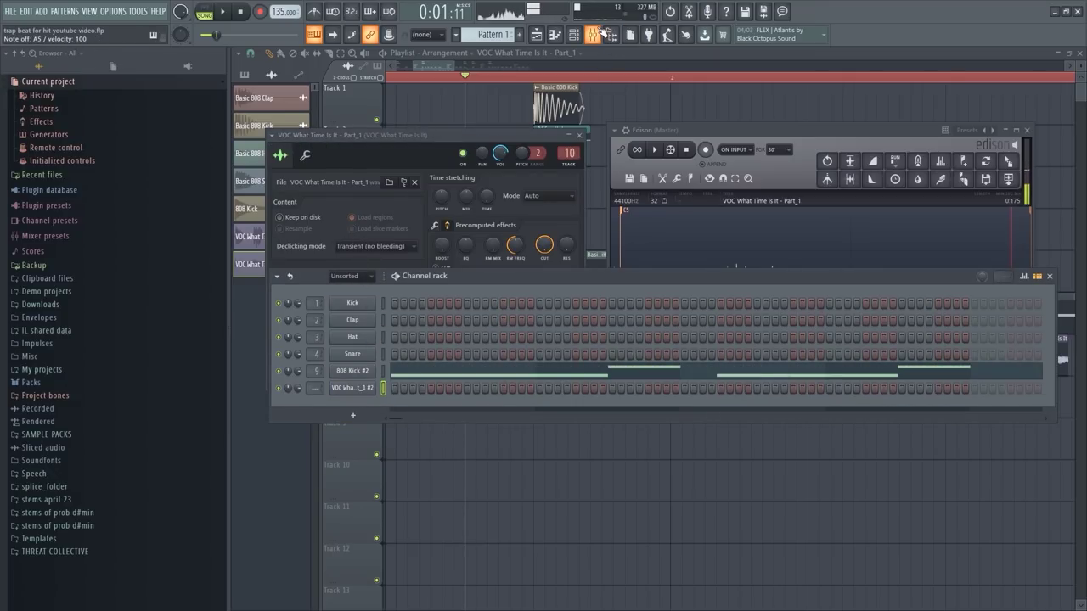
{"action": "left_click", "coordinate": [594, 34]}
{"action": "right_click", "coordinate": [589, 331]}
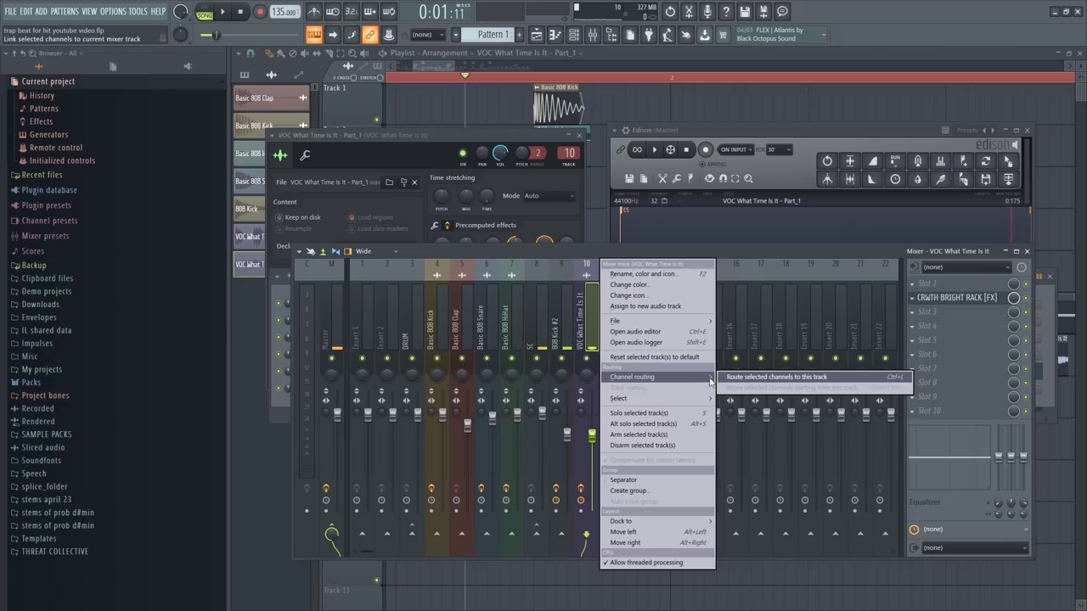
{"action": "left_click", "coordinate": [727, 376]}
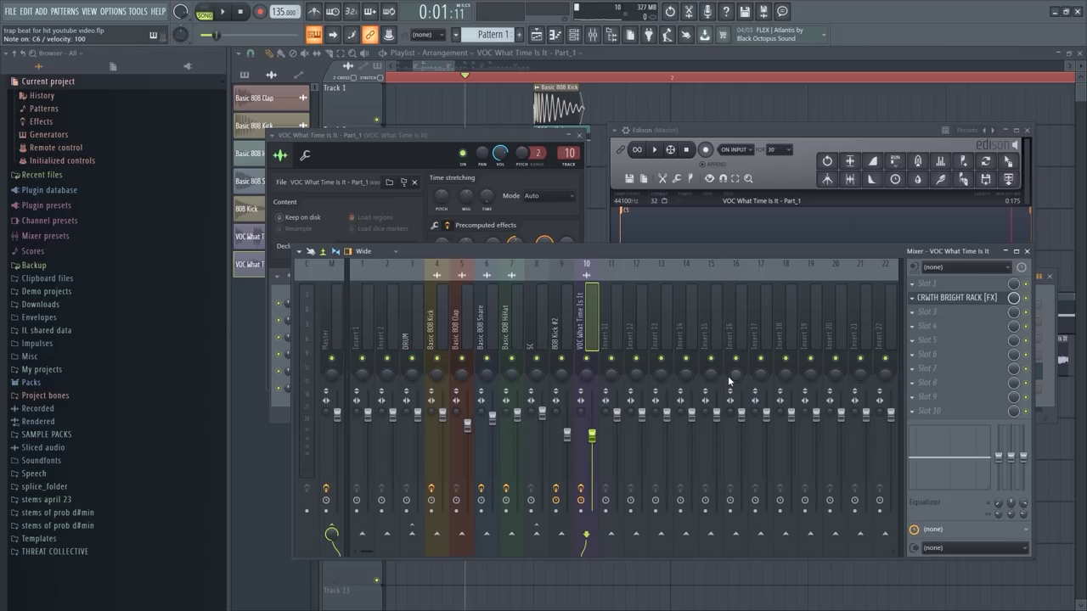
Step: Enable the pitch envelope on the Part_1 #2 sampler channel and adjust its envelope amount
{"action": "left_click", "coordinate": [578, 39]}
{"action": "left_click", "coordinate": [360, 387]}
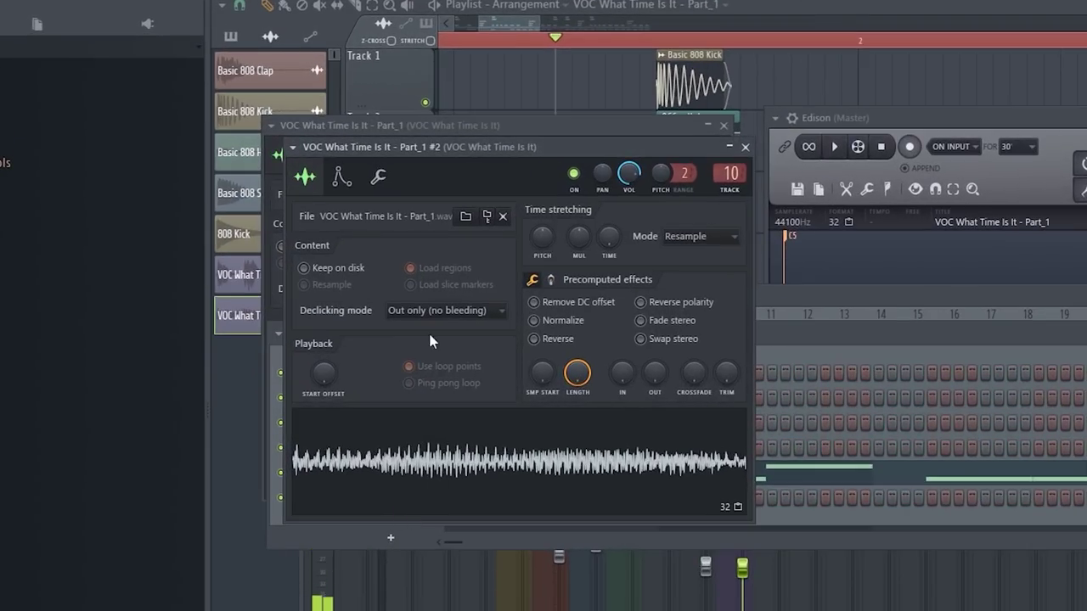
{"action": "left_click", "coordinate": [340, 177]}
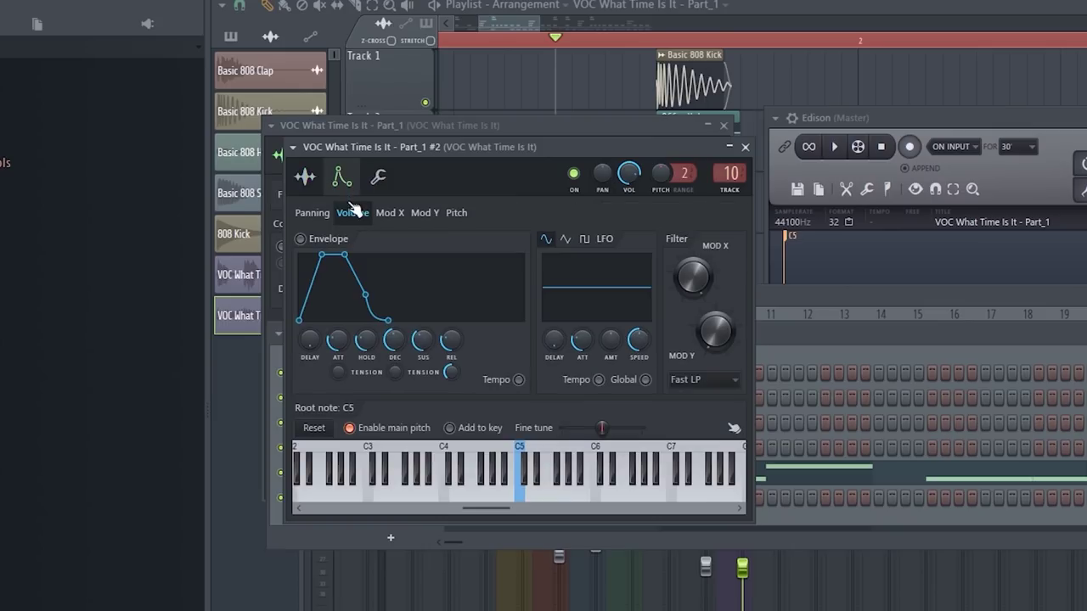
{"action": "left_click", "coordinate": [458, 213]}
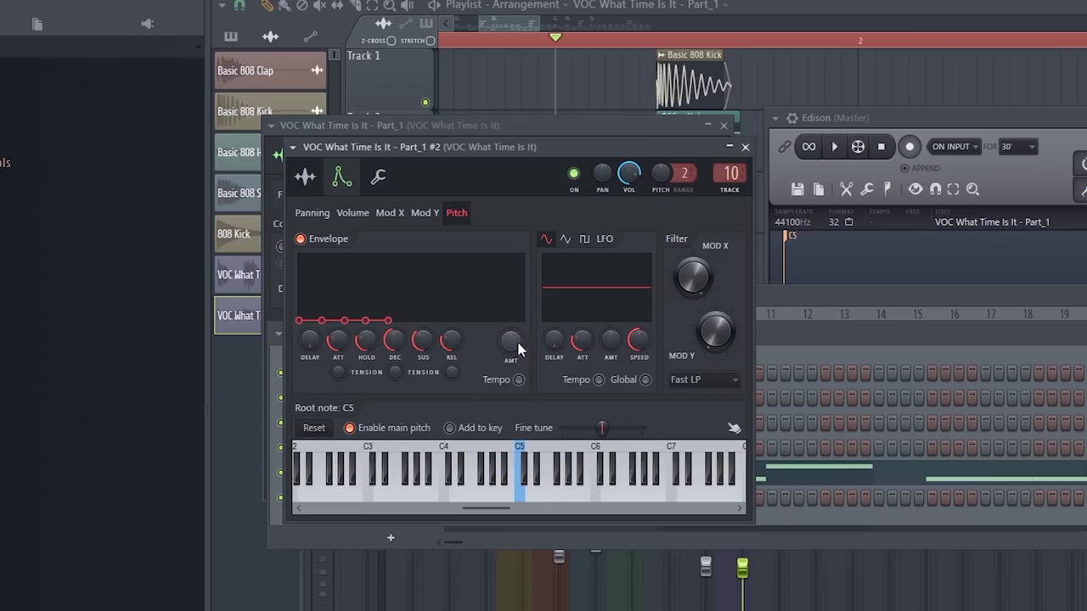
{"action": "left_click_drag", "start_coordinate": [511, 341], "coordinate": [503, 348]}
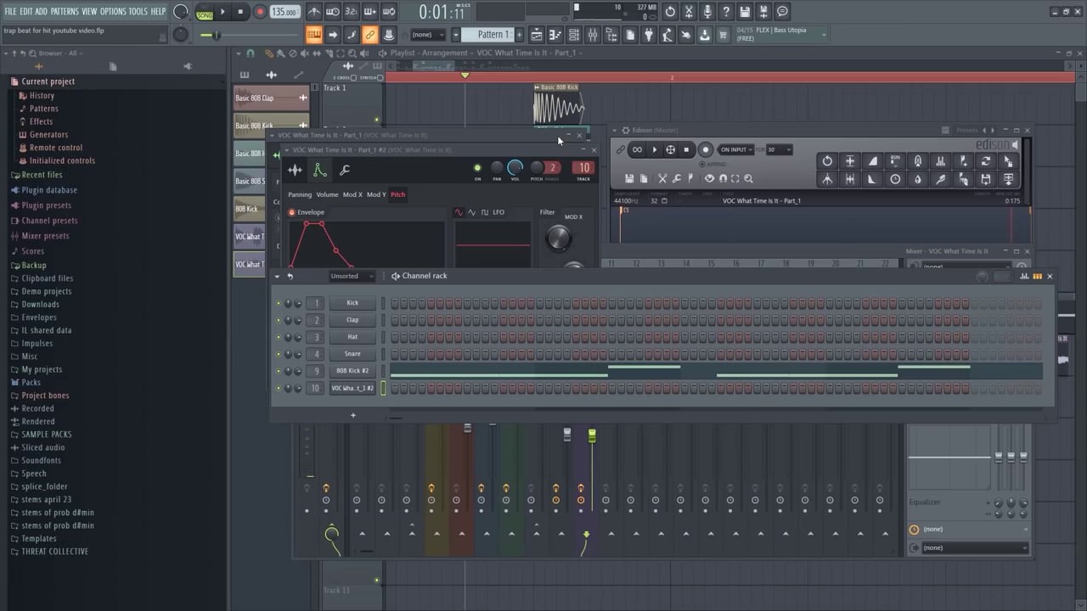
Step: Delete the repeated VOC What Time Is It chops from Track 7, keeping only the first full vocal clip
{"action": "right_click", "coordinate": [490, 110]}
{"action": "scroll", "coordinate": [623, 318], "scroll_direction": "up", "scroll_amount": 3}
{"action": "scroll", "coordinate": [621, 319], "scroll_direction": "down", "scroll_amount": 4}
{"action": "right_click", "coordinate": [550, 362]}
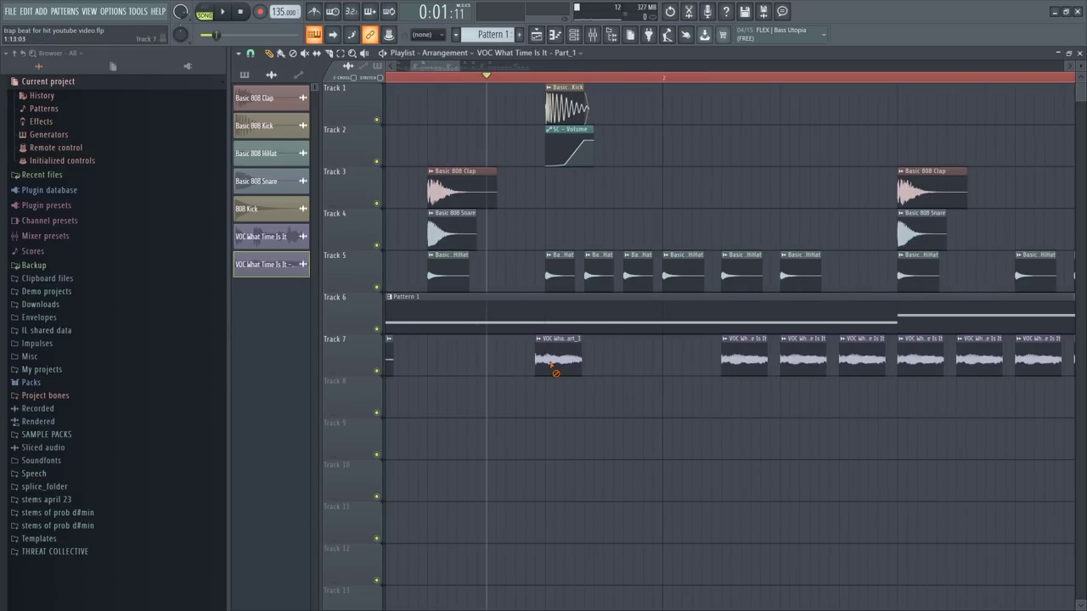
{"action": "scroll", "coordinate": [560, 372], "scroll_direction": "down", "scroll_amount": 3}
{"action": "right_click", "coordinate": [526, 368]}
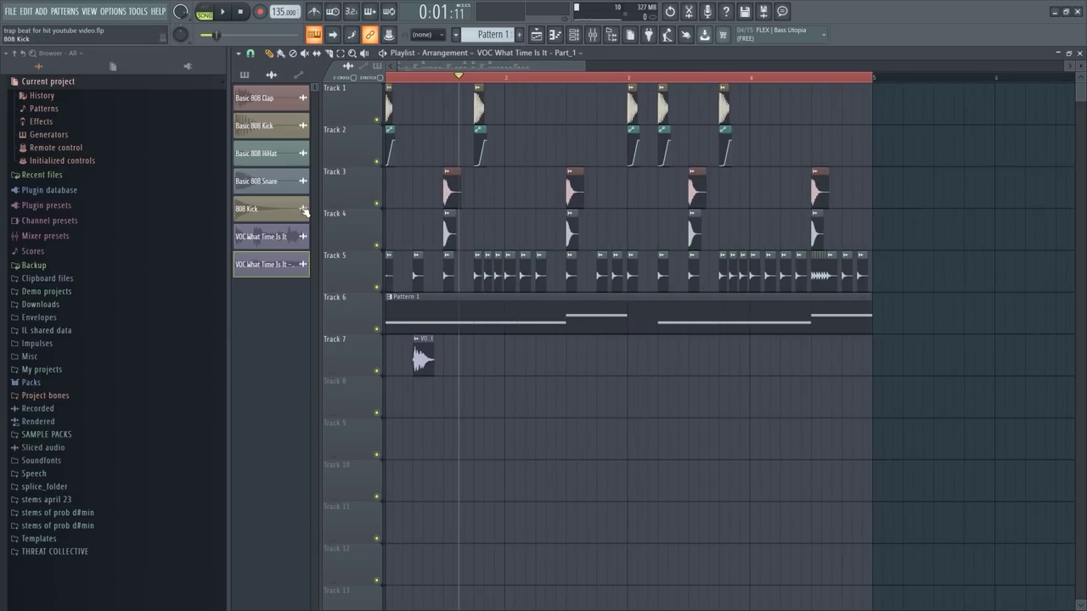
Step: Create a new pattern named VOICE LEAD and place it at the start of Track 8
{"action": "left_click", "coordinate": [244, 75]}
{"action": "left_click", "coordinate": [289, 607]}
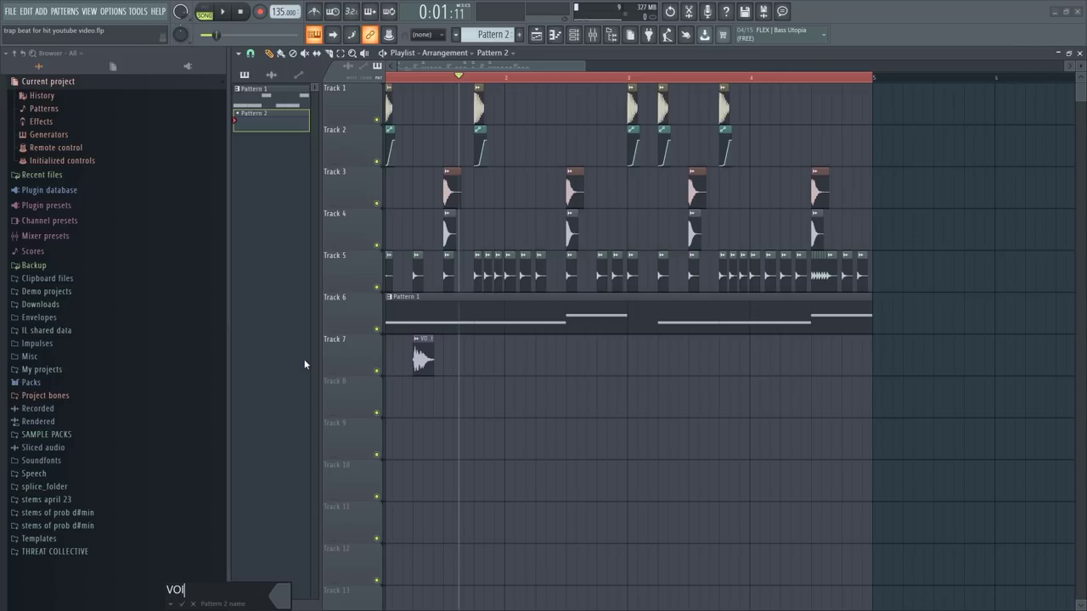
{"action": "type", "text": "VOICE LEAD"}
{"action": "key", "text": "Return"}
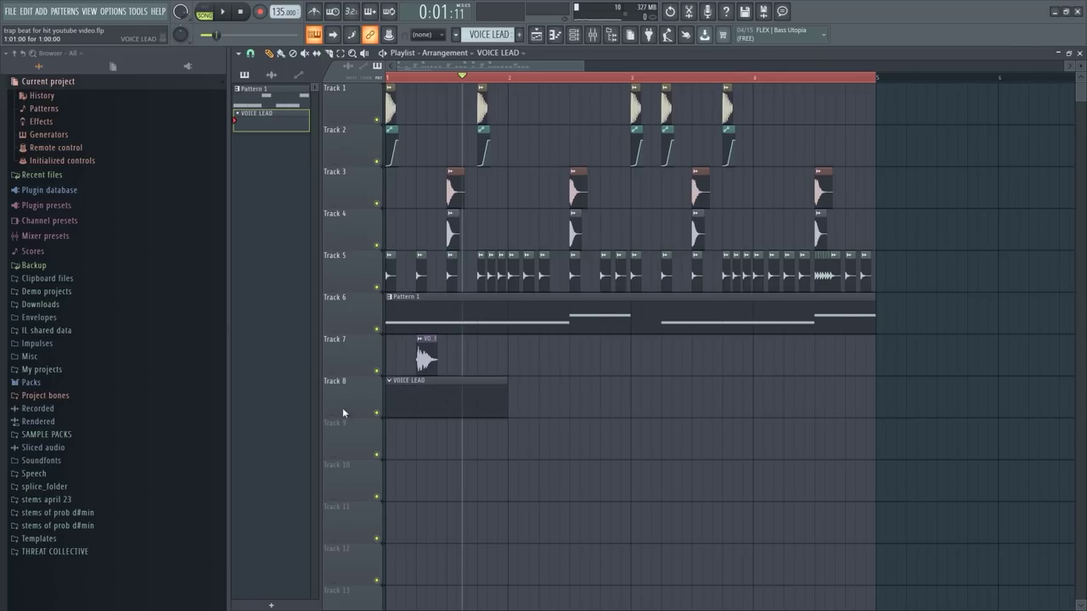
Step: Open the Part_1 #2 sampler's piano roll and enter two runs of short, evenly spaced E5 notes
{"action": "key", "text": "F6"}
{"action": "right_click", "coordinate": [372, 388]}
{"action": "left_click", "coordinate": [374, 395]}
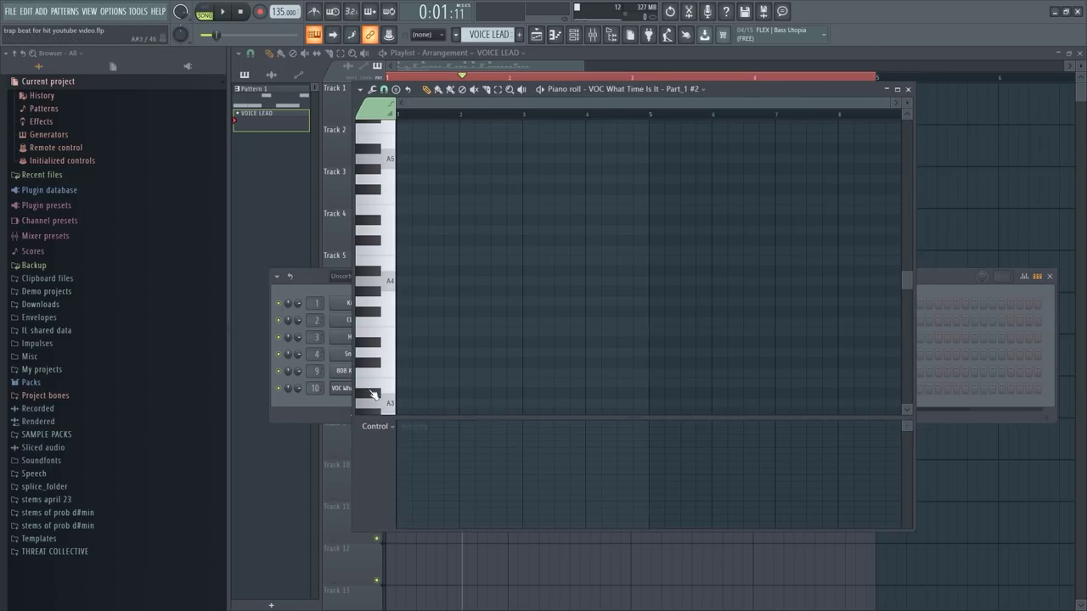
{"action": "left_click", "coordinate": [406, 251]}
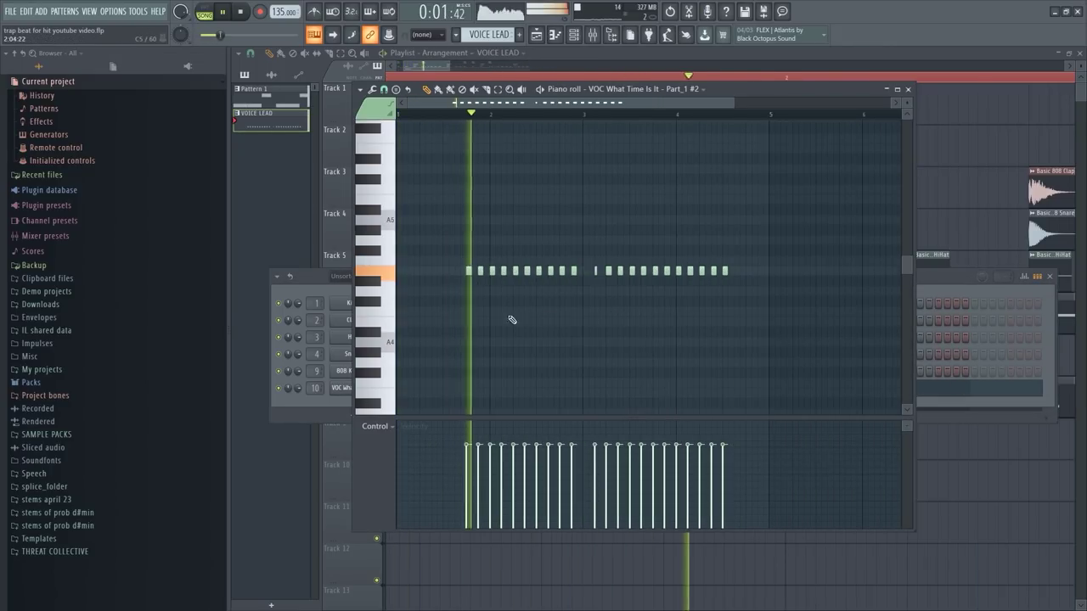
Step: Shape the sampler's pitch envelope into a very short blip with minimal attack, hold, decay and sustain, and reduce its amount
{"action": "scroll", "coordinate": [486, 306], "scroll_direction": "up", "scroll_amount": 2}
{"action": "left_click", "coordinate": [346, 313]}
{"action": "left_click", "coordinate": [362, 390]}
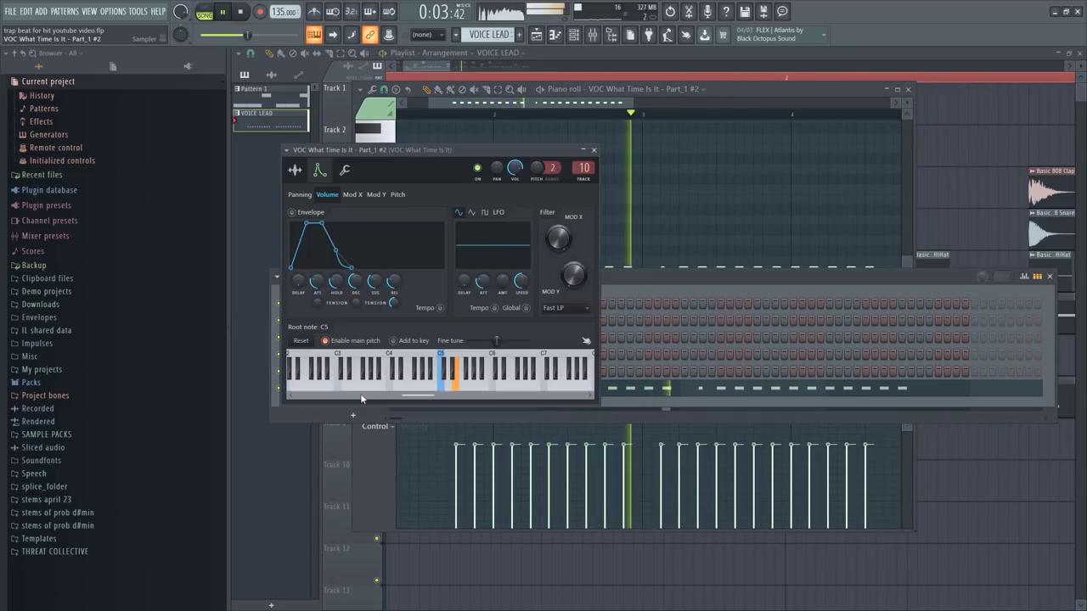
{"action": "left_click", "coordinate": [397, 194]}
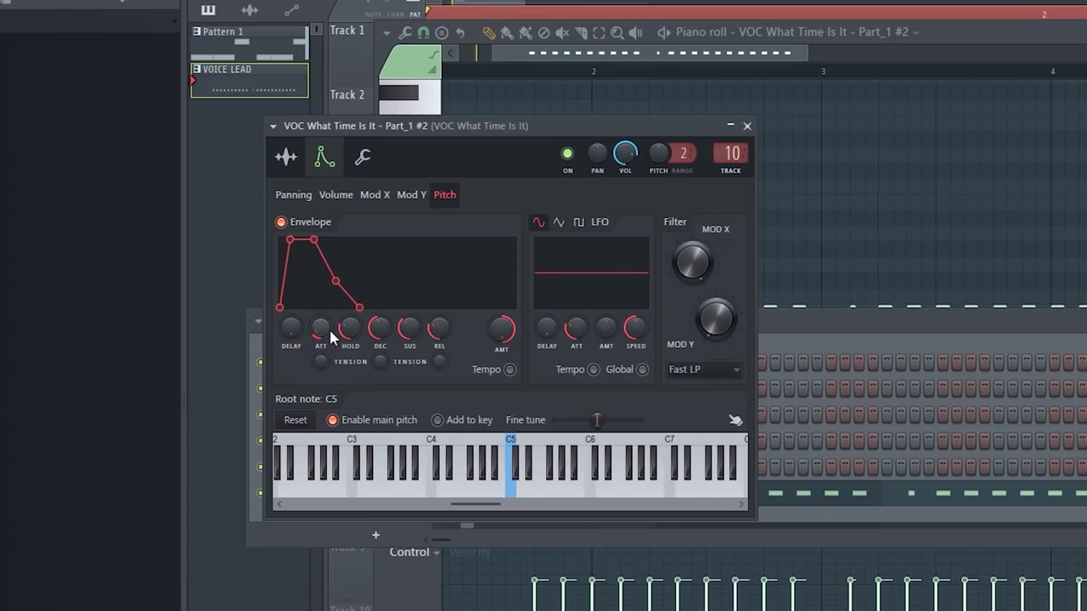
{"action": "left_click_drag", "start_coordinate": [326, 333], "coordinate": [325, 343]}
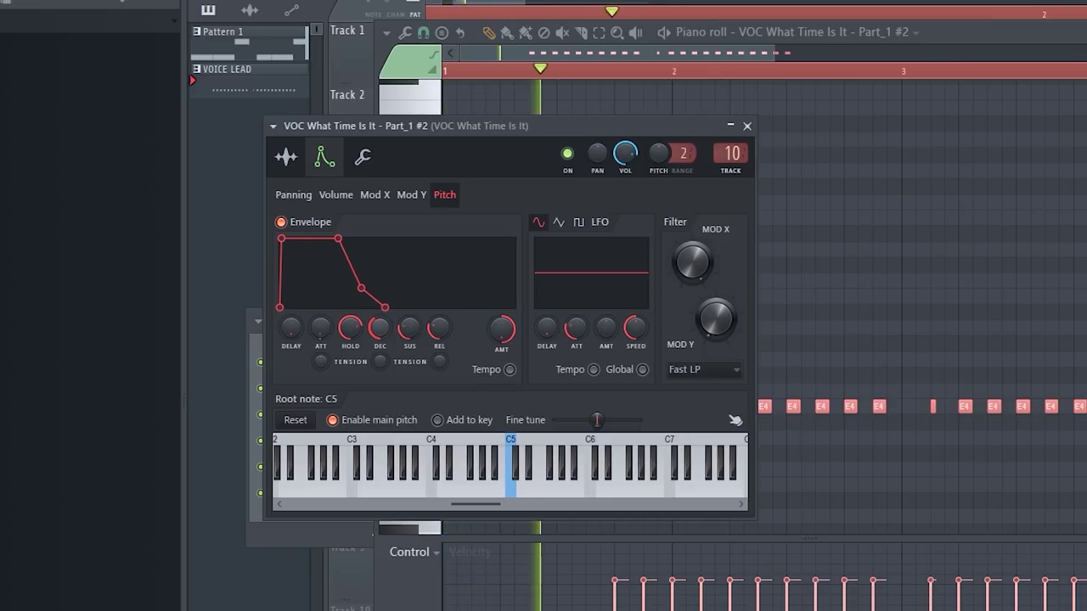
{"action": "left_click_drag", "start_coordinate": [350, 327], "coordinate": [379, 337]}
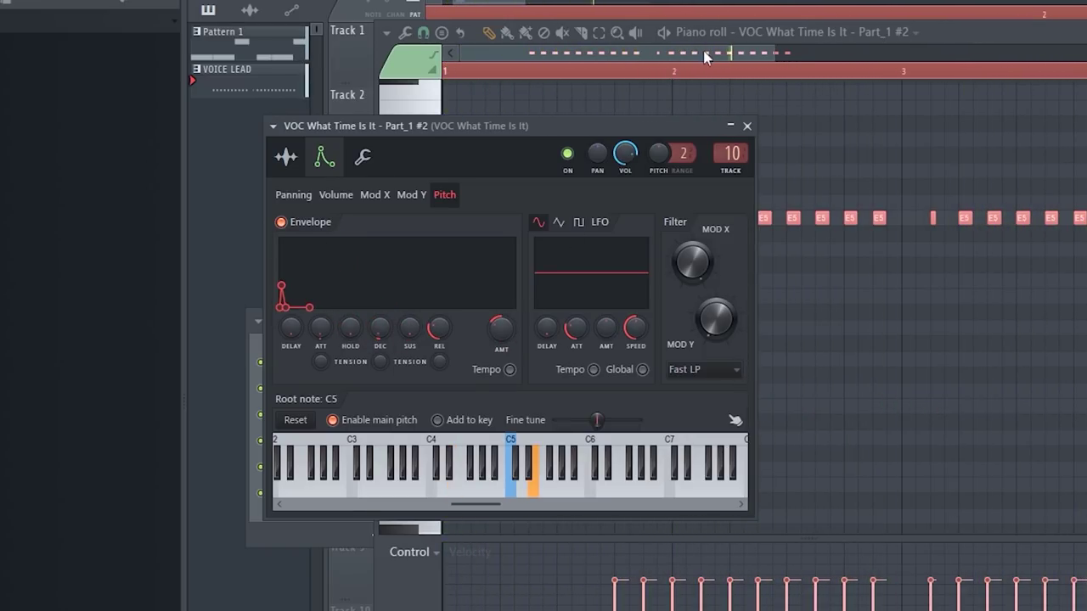
Step: Move some of the repeated E5 notes to other pitches in the piano roll to form a vocal melody
{"action": "left_click", "coordinate": [703, 51]}
{"action": "left_click", "coordinate": [349, 138]}
{"action": "left_click", "coordinate": [820, 191]}
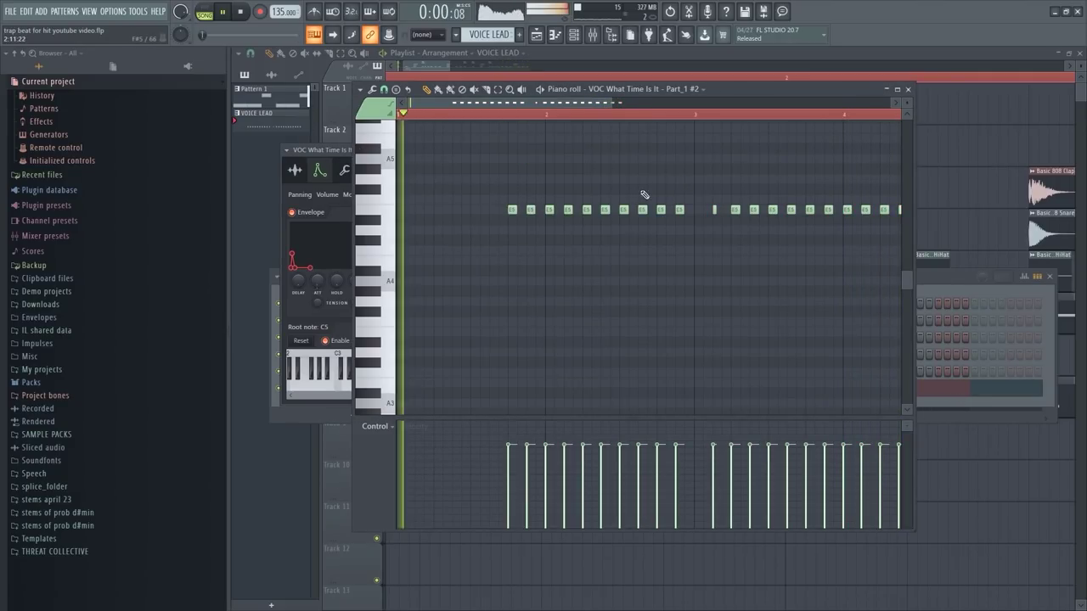
{"action": "scroll", "coordinate": [611, 211], "scroll_direction": "up", "scroll_amount": 5}
{"action": "scroll", "coordinate": [617, 213], "scroll_direction": "down", "scroll_amount": 2}
{"action": "scroll", "coordinate": [547, 216], "scroll_direction": "up", "scroll_amount": 1}
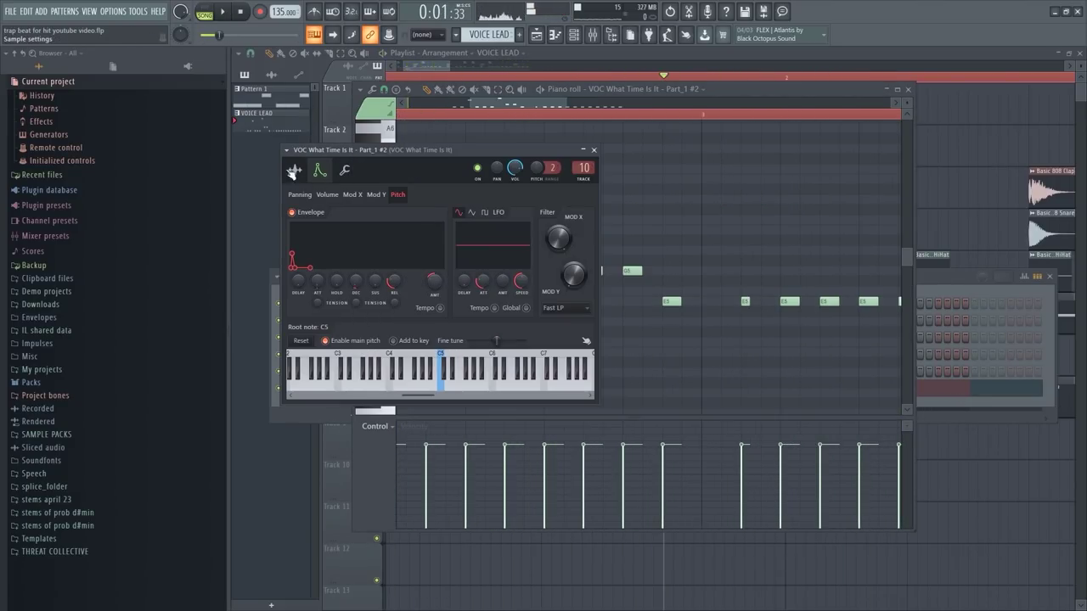
Step: Enable a short-decay volume envelope on the Part_1 #2 sampler and set mixer track 10's level to 82%
{"action": "left_click", "coordinate": [292, 172]}
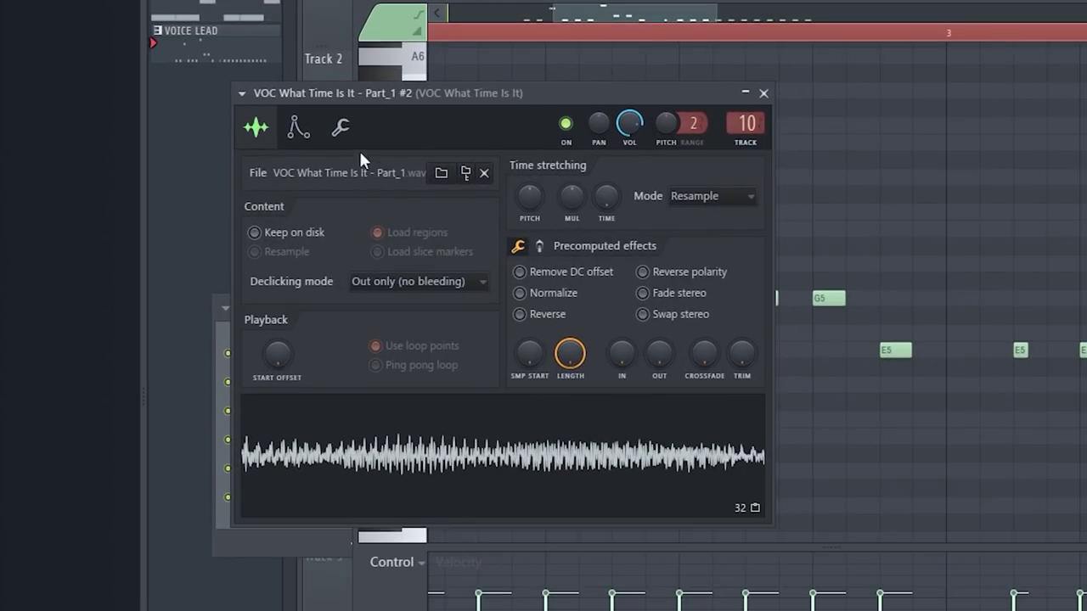
{"action": "left_click", "coordinate": [345, 170]}
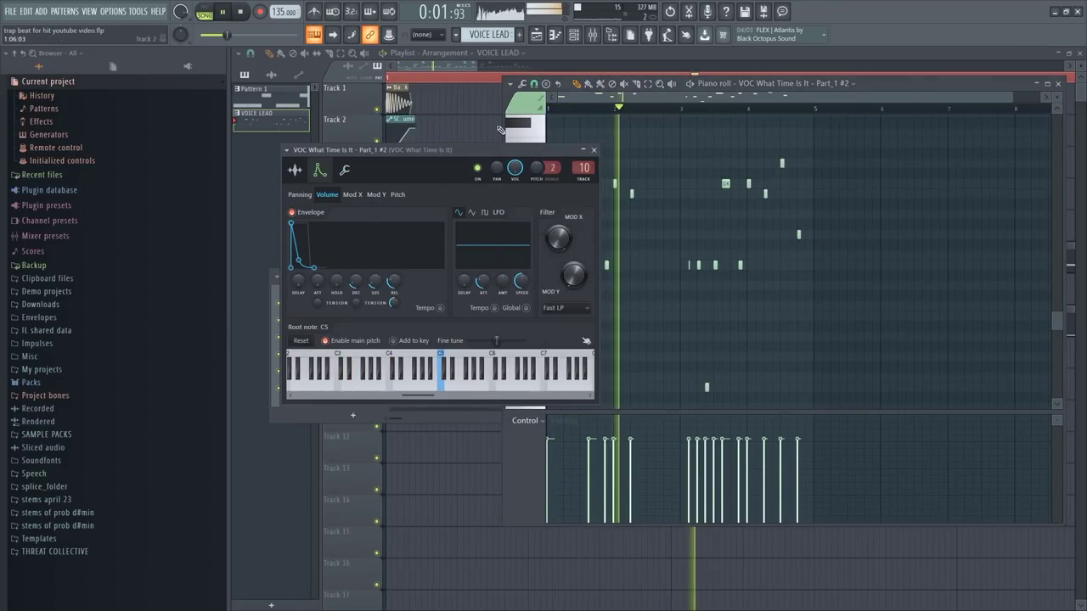
{"action": "key", "text": "F9"}
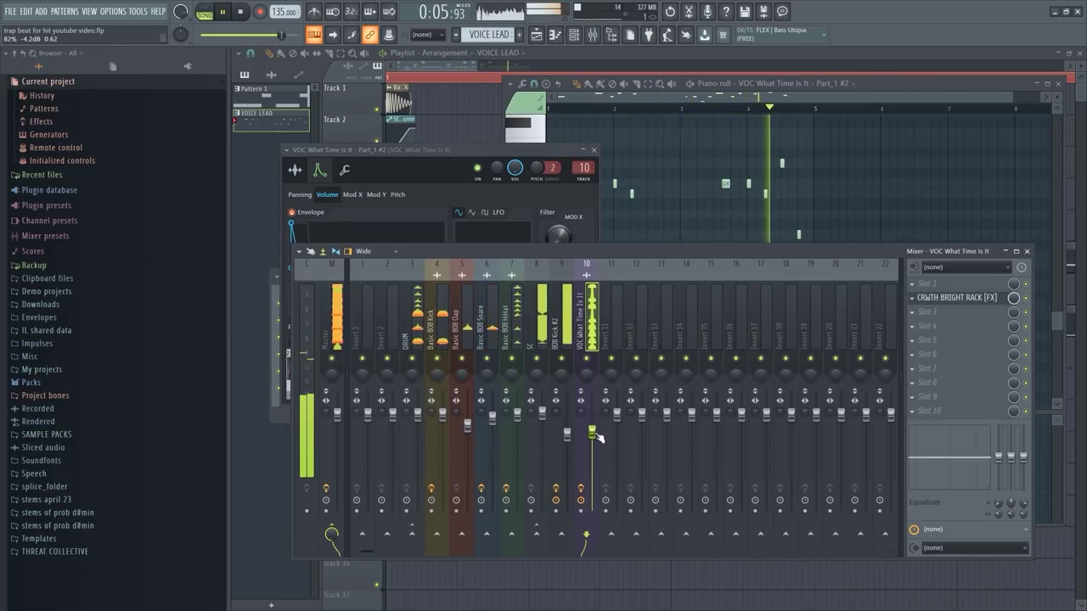
{"action": "key", "text": "space"}
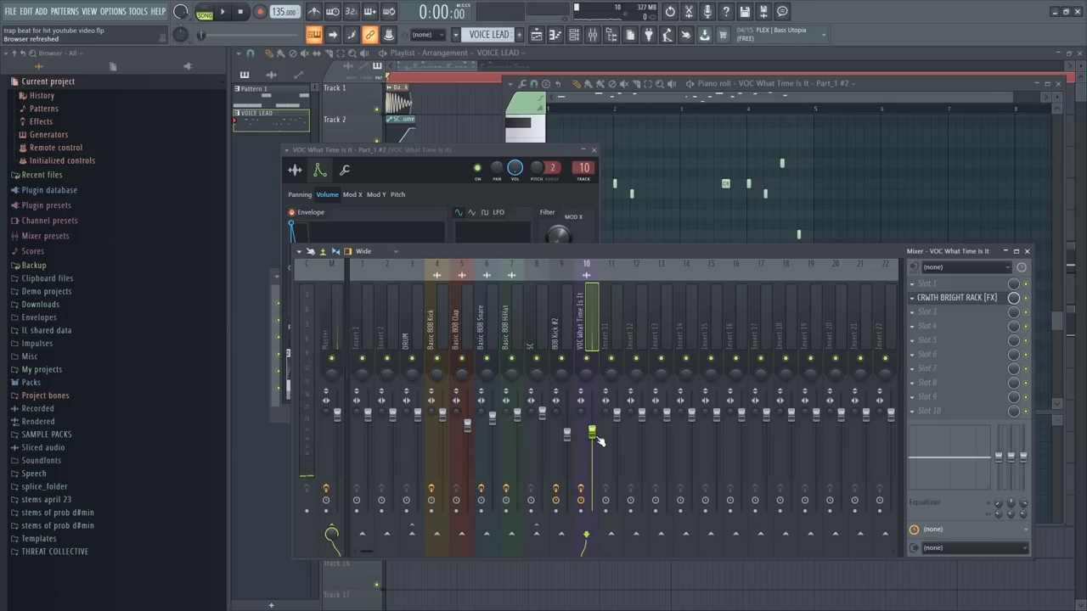
Step: Add Fruity Delay 2 with ping-pong feedback to slot 1 of mixer track 10 and play back the VOICE LEAD pattern
{"action": "left_click", "coordinate": [912, 284]}
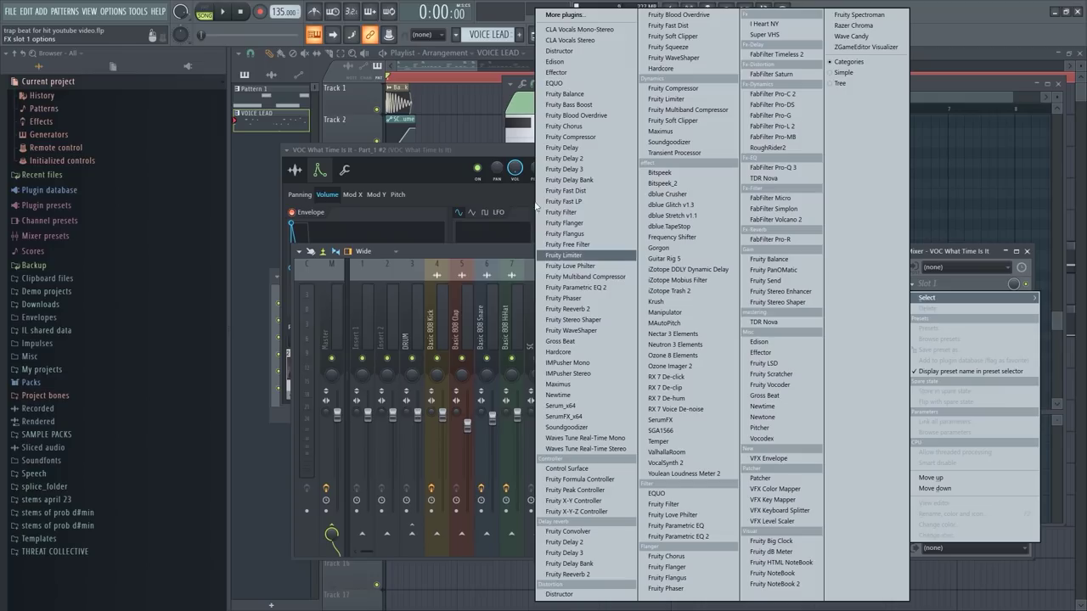
{"action": "left_click", "coordinate": [587, 158]}
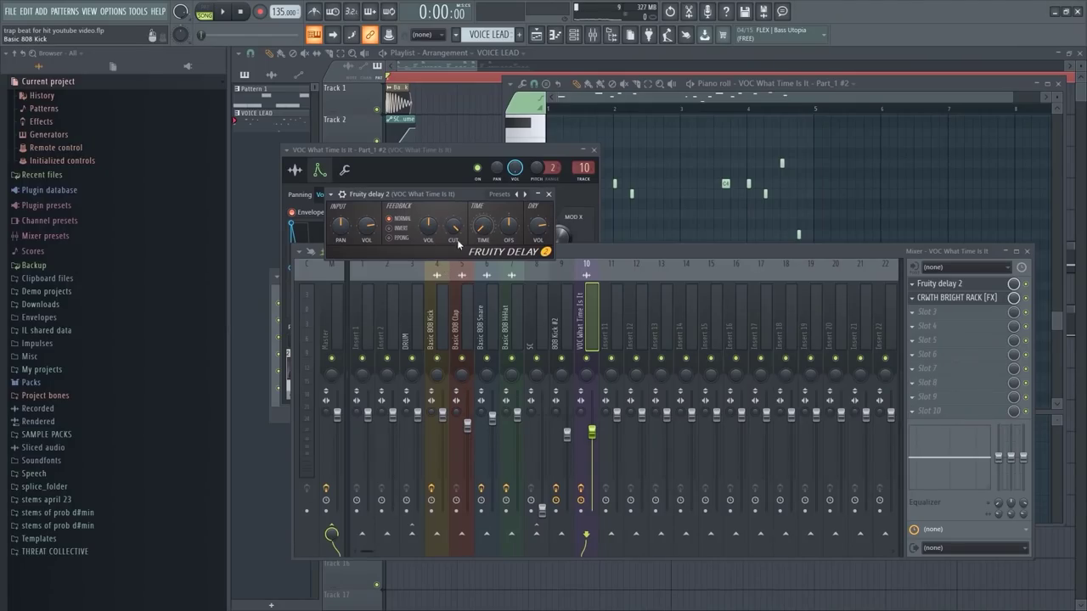
{"action": "left_click", "coordinate": [706, 89]}
{"action": "key", "text": "space"}
{"action": "left_click", "coordinate": [552, 152]}
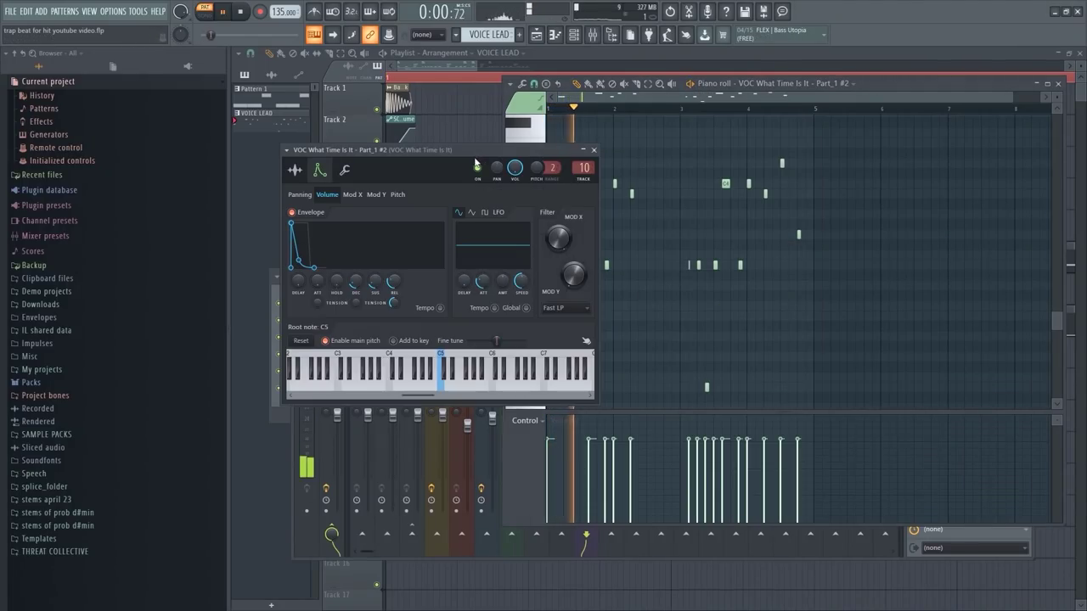
{"action": "left_click", "coordinate": [592, 34]}
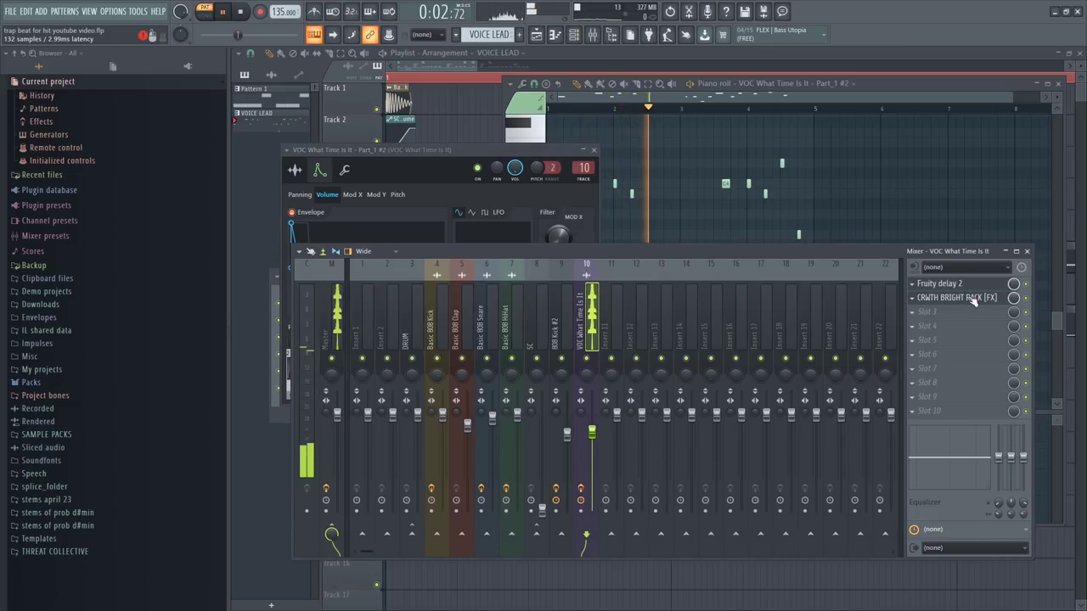
{"action": "key", "text": "space"}
Step: Add Fruity Parametric EQ 2 to slot 3 with the 20Hz + 18kHz cut preset and raise its low-cut frequency
{"action": "left_click", "coordinate": [949, 311]}
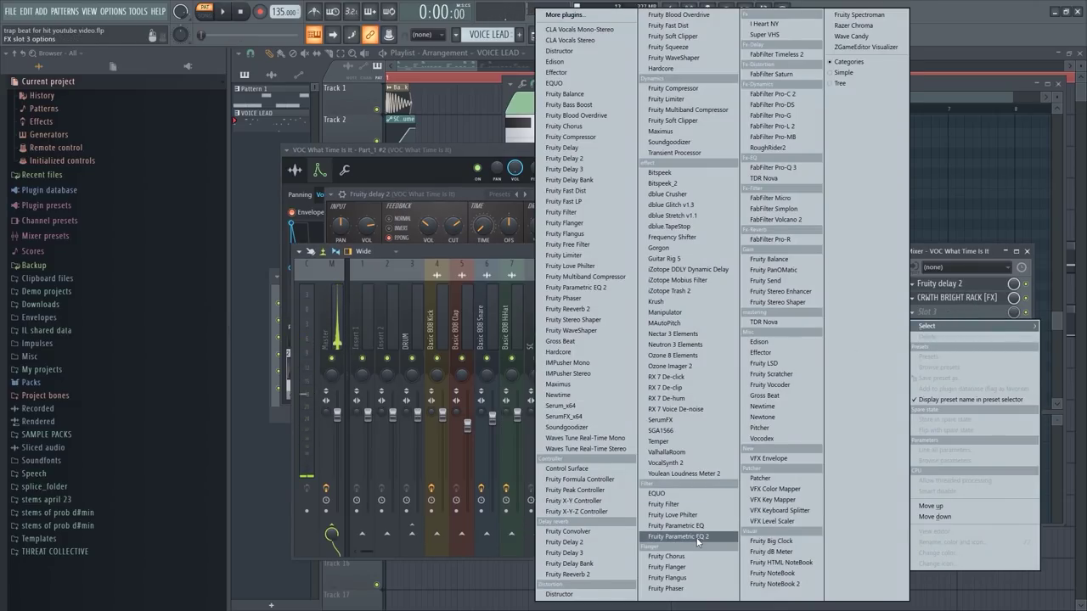
{"action": "left_click", "coordinate": [688, 536]}
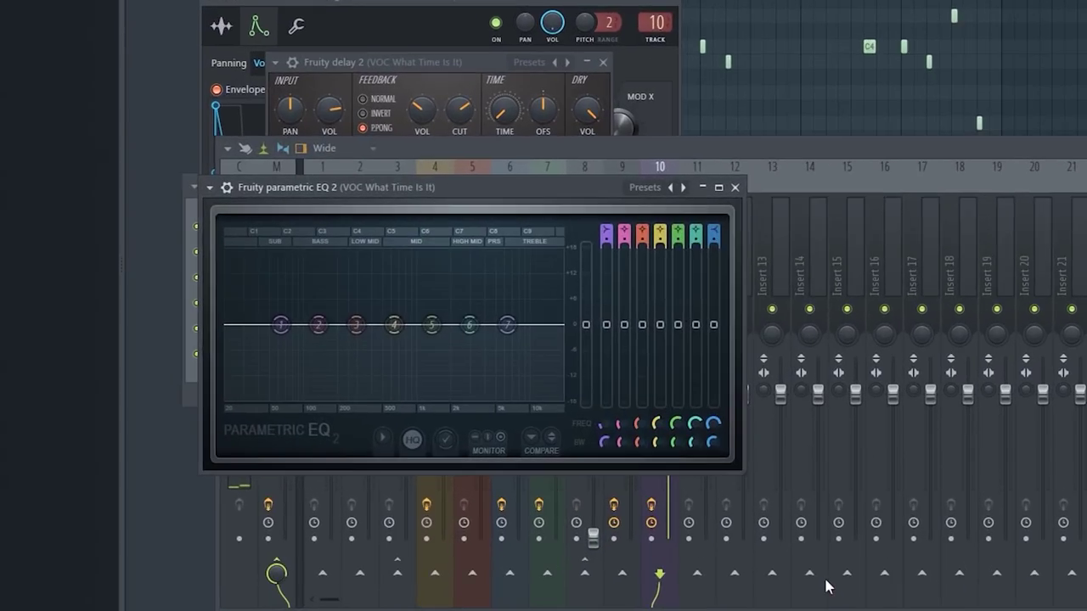
{"action": "right_click", "coordinate": [683, 188]}
{"action": "left_click", "coordinate": [715, 231]}
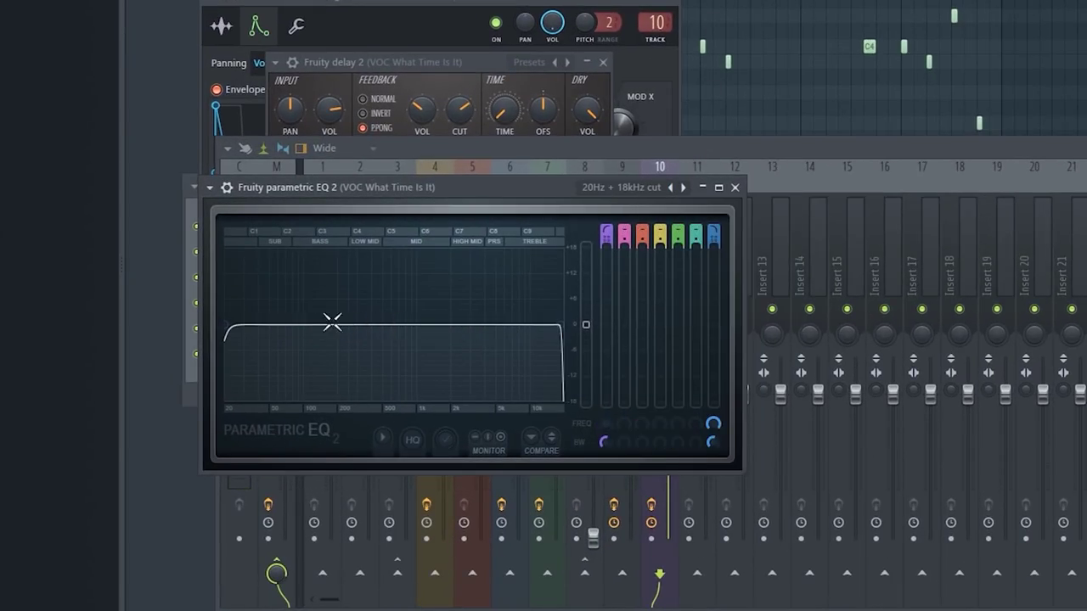
{"action": "left_click_drag", "start_coordinate": [230, 326], "coordinate": [366, 328]}
{"action": "key", "text": "space"}
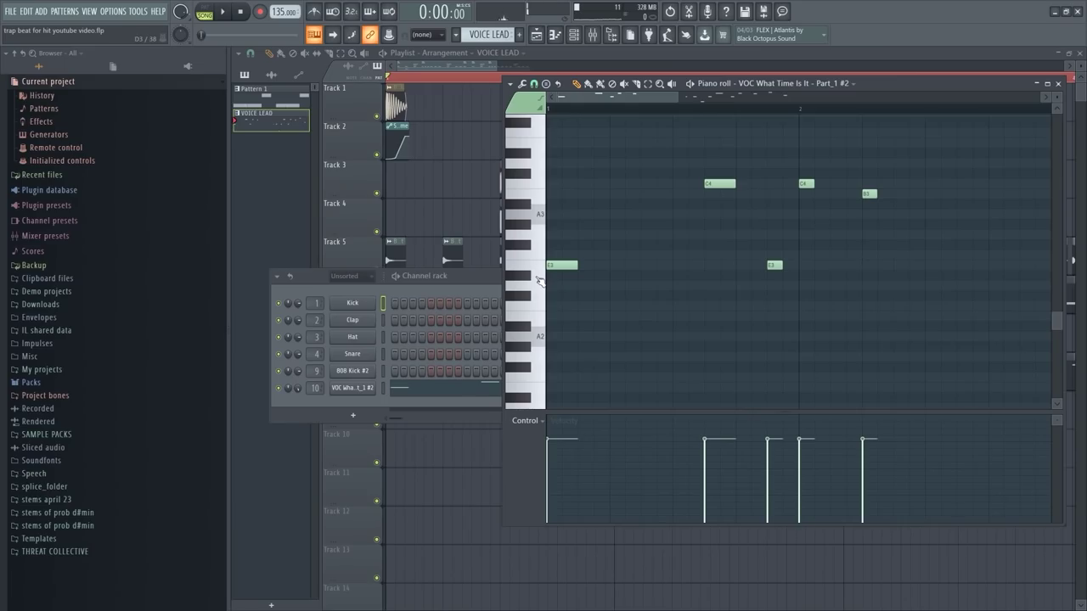
Step: Replace the vocal lead channel's sample with Dont Stop from the Vocals pack, view its waveform settings and play it
{"action": "key", "text": "ctrl+a"}
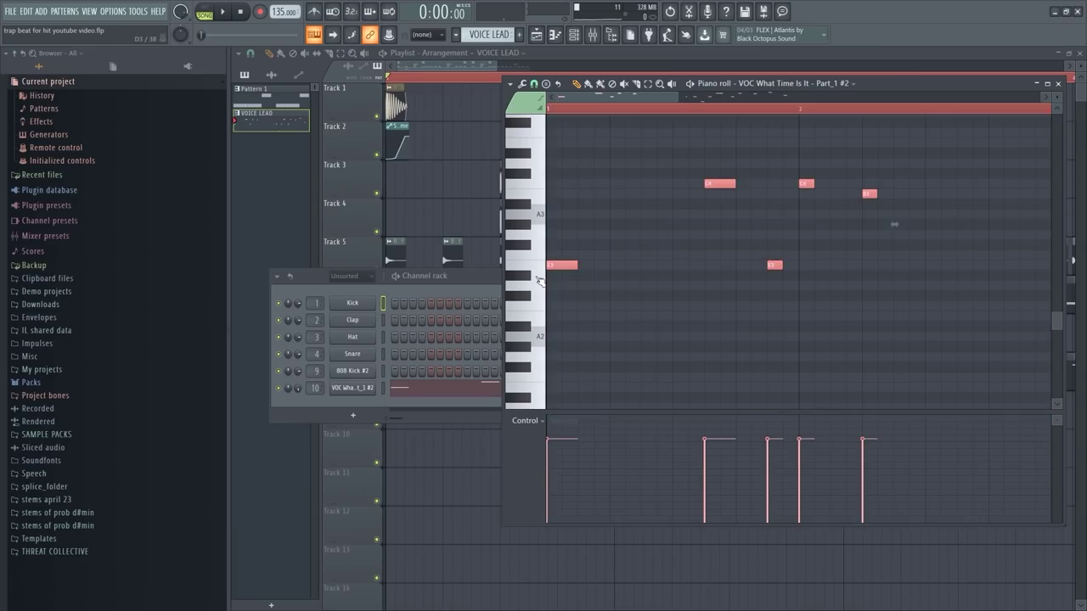
{"action": "left_click", "coordinate": [38, 384]}
{"action": "left_click", "coordinate": [58, 439]}
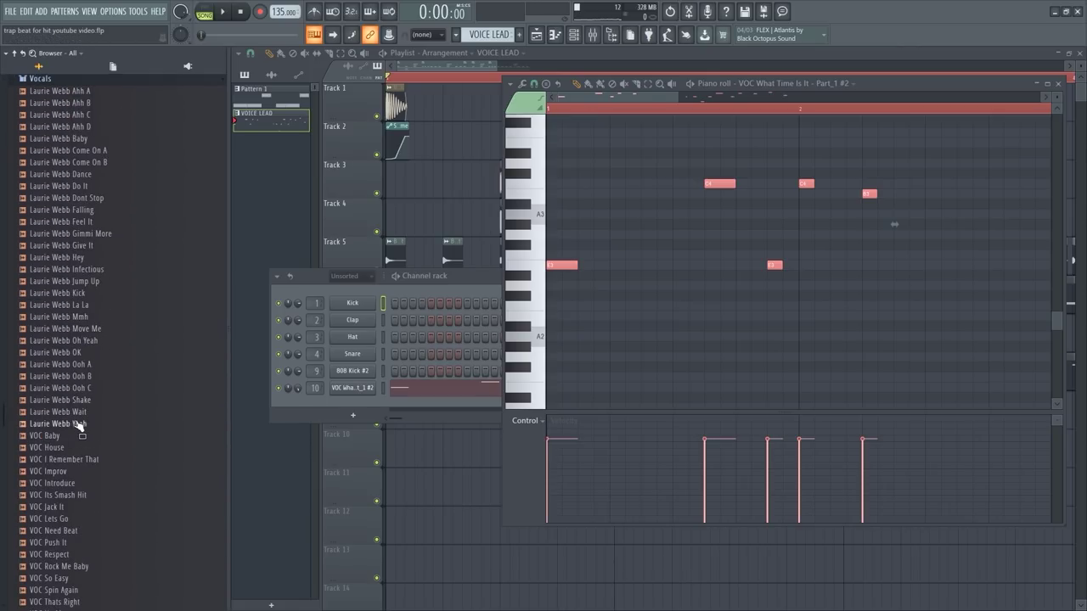
{"action": "left_click_drag", "start_coordinate": [63, 197], "coordinate": [136, 248]}
{"action": "left_click_drag", "start_coordinate": [350, 393], "coordinate": [351, 390]}
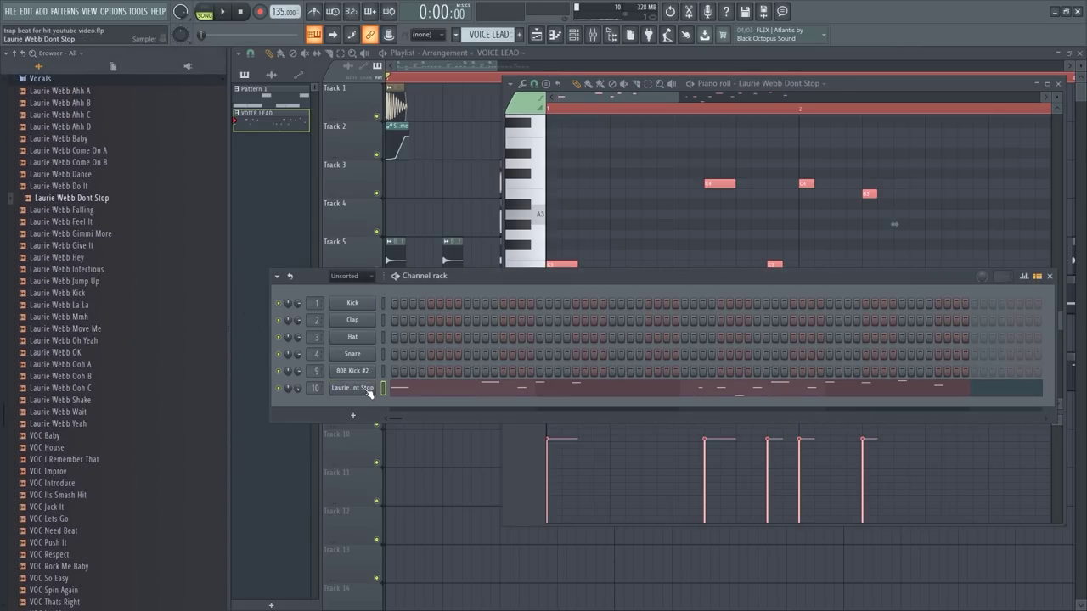
{"action": "left_click", "coordinate": [365, 391]}
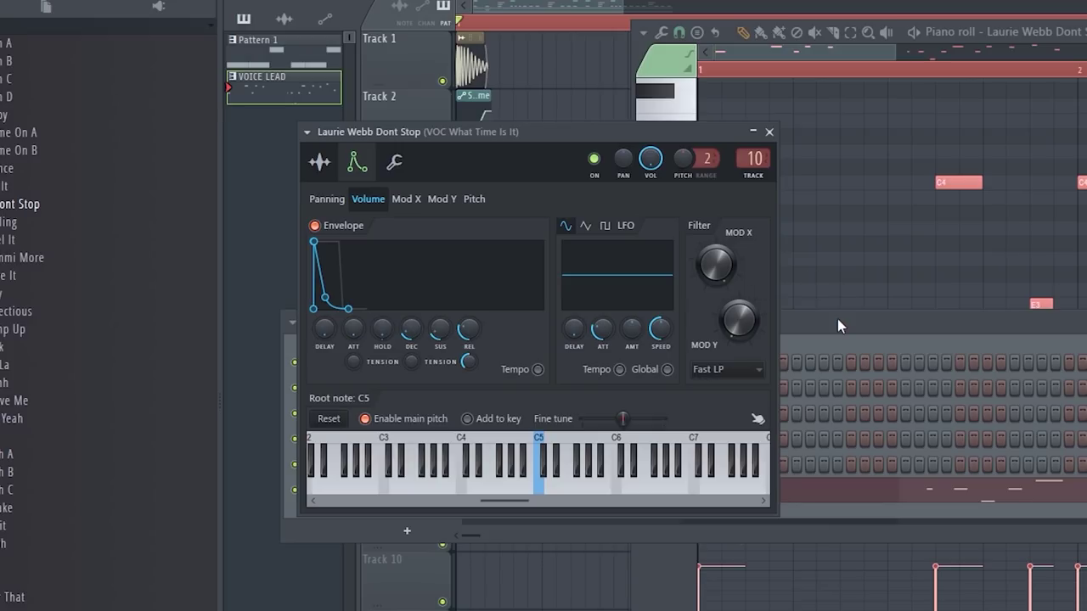
{"action": "left_click", "coordinate": [330, 169]}
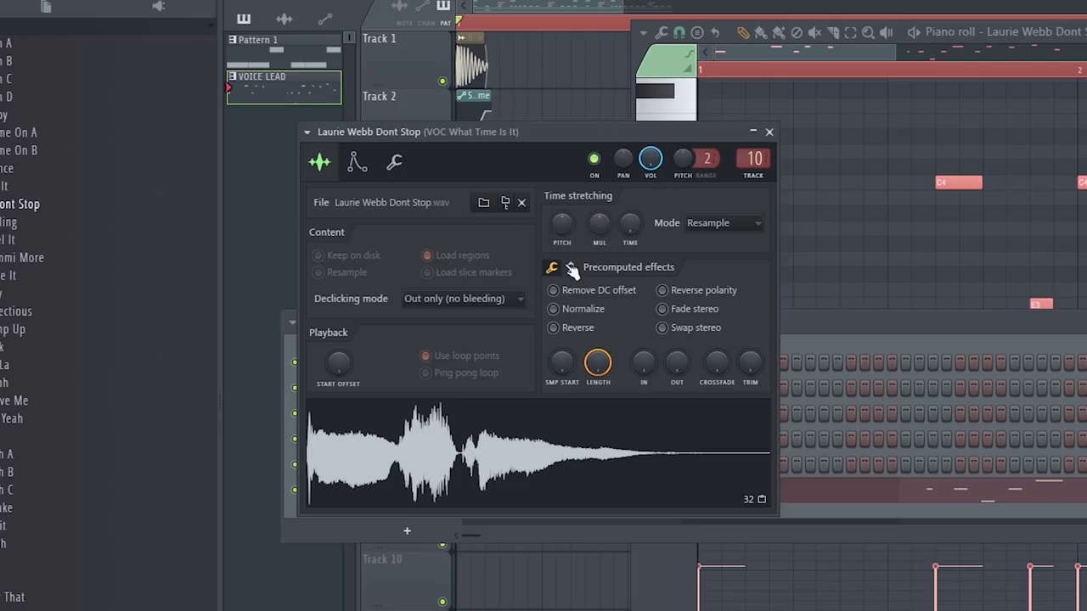
{"action": "key", "text": "space"}
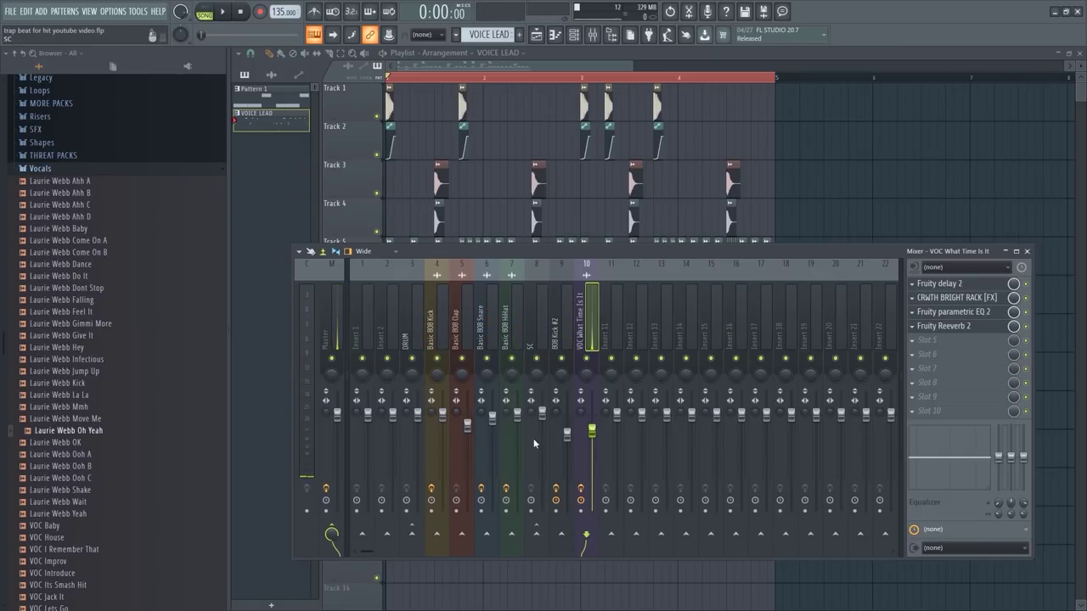
Step: Sidechain the vocal lead's mixer track 10 to the SC track and play back the arrangement
{"action": "right_click", "coordinate": [537, 544]}
{"action": "key", "text": "Escape"}
{"action": "left_click", "coordinate": [594, 336]}
{"action": "right_click", "coordinate": [541, 541]}
{"action": "left_click", "coordinate": [581, 571]}
{"action": "right_click", "coordinate": [861, 175]}
{"action": "key", "text": "space"}
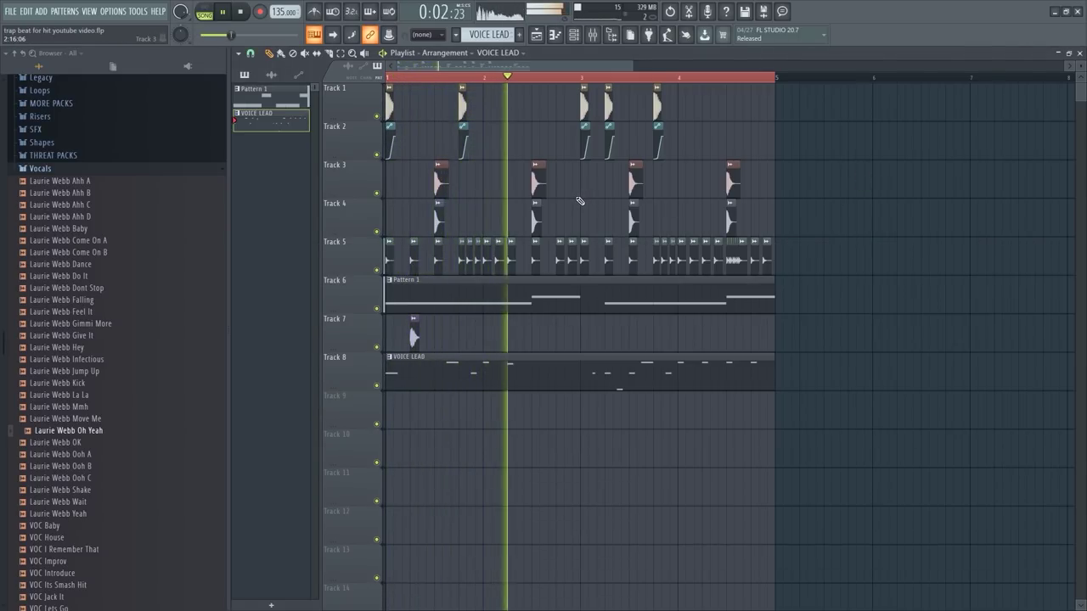
Step: Copy the SC volume automation clip onto Track 2 under each clap hit
{"action": "left_click", "coordinate": [464, 142]}
{"action": "scroll", "coordinate": [540, 145], "scroll_direction": "up", "scroll_amount": 6}
{"action": "left_click", "coordinate": [524, 146]}
{"action": "scroll", "coordinate": [562, 158], "scroll_direction": "down", "scroll_amount": 5}
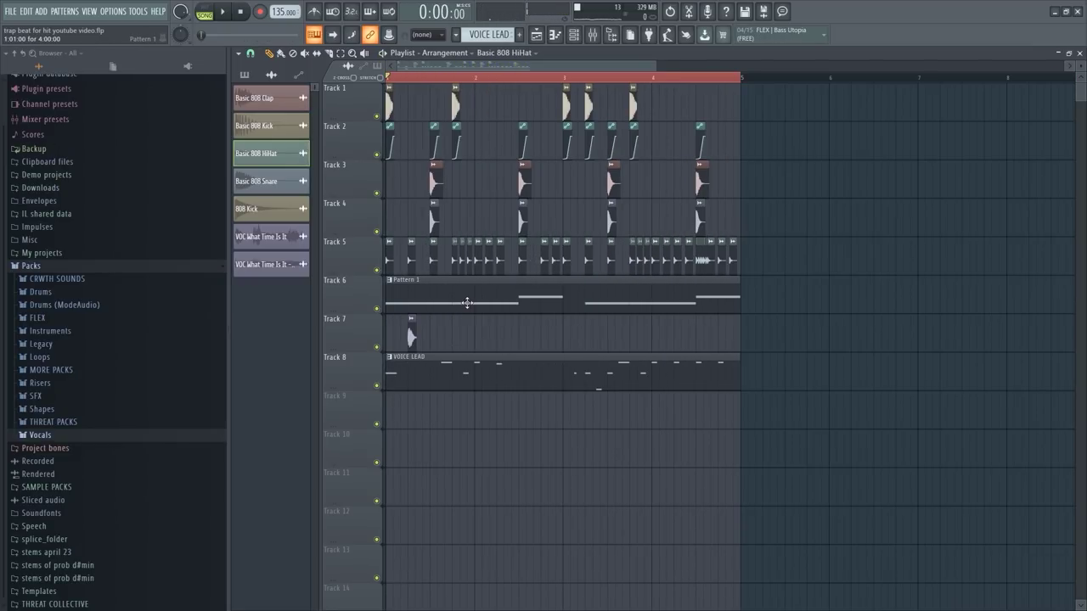
Step: Add slide notes, including a C5 slide near the end of bar 1, to the 808 Kick #2 bassline and play the result
{"action": "double_click", "coordinate": [467, 303]}
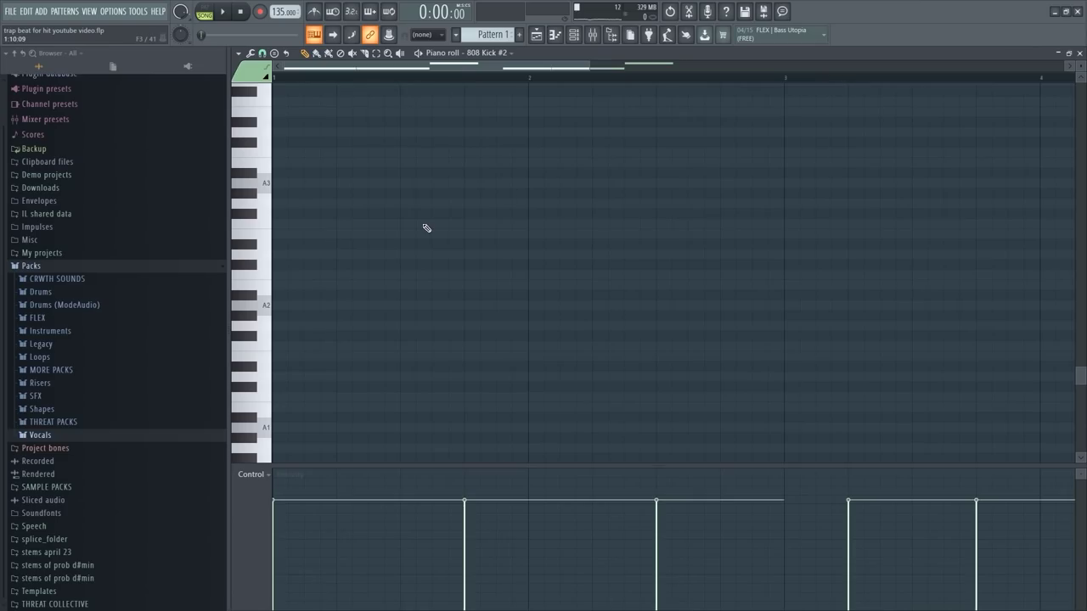
{"action": "scroll", "coordinate": [428, 229], "scroll_direction": "up", "scroll_amount": 5}
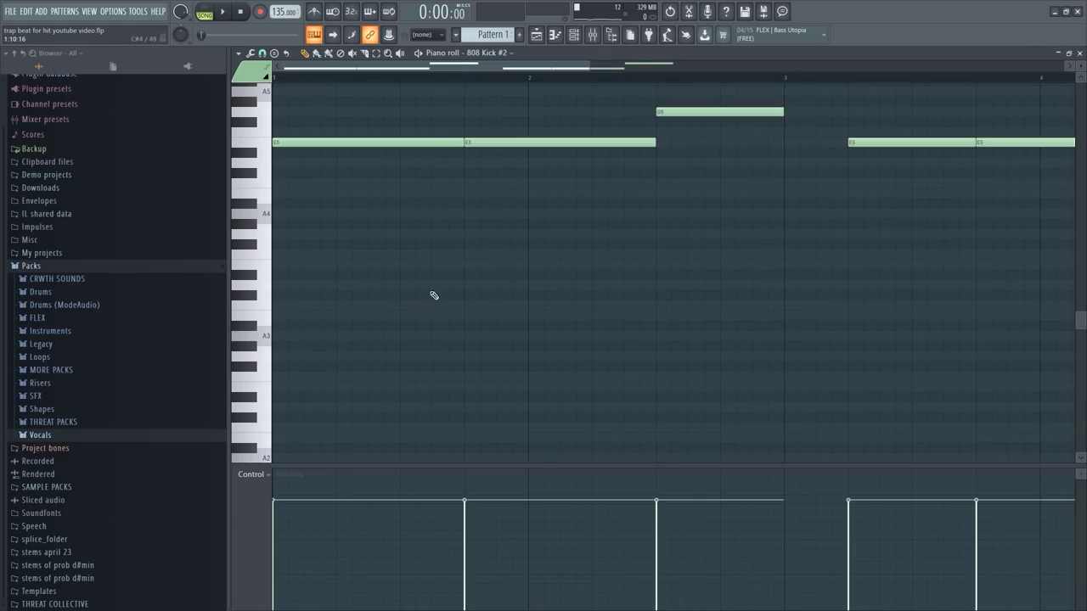
{"action": "scroll", "coordinate": [356, 173], "scroll_direction": "down", "scroll_amount": 2}
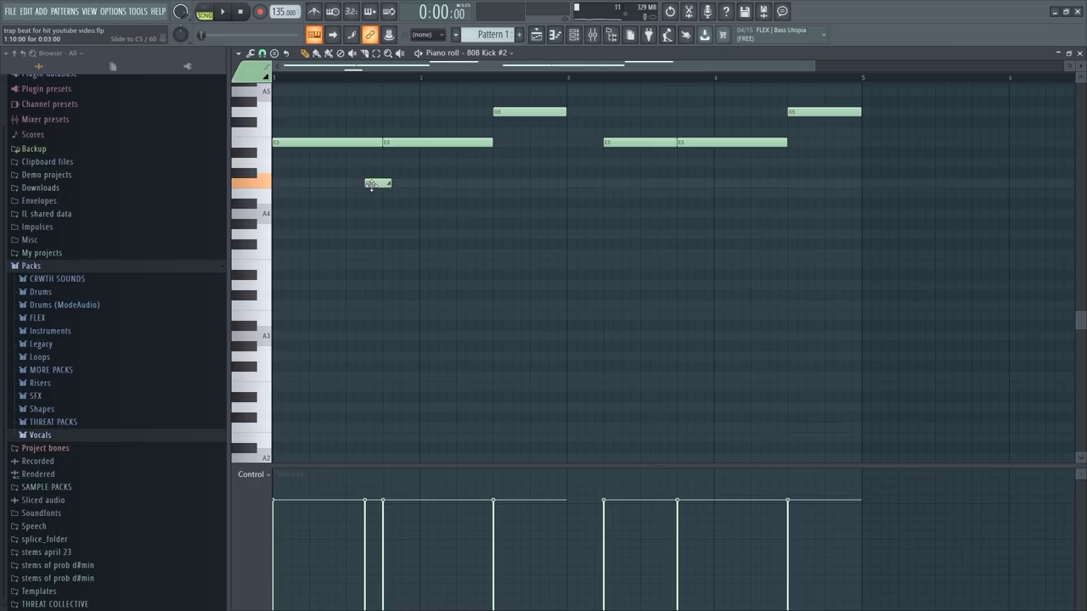
{"action": "key", "text": "space"}
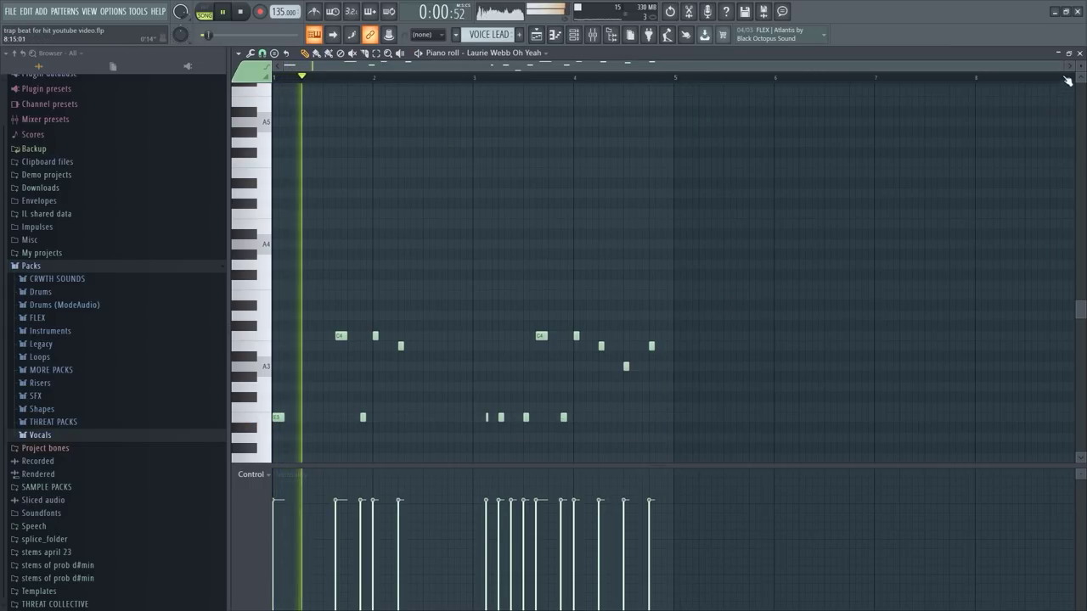
{"action": "left_click", "coordinate": [1080, 54]}
{"action": "left_click", "coordinate": [933, 60]}
Step: Place the Pap Ride sample from the Drums pack's Cymbals folder on Track 9 of the playlist
{"action": "scroll", "coordinate": [456, 265], "scroll_direction": "up", "scroll_amount": 3}
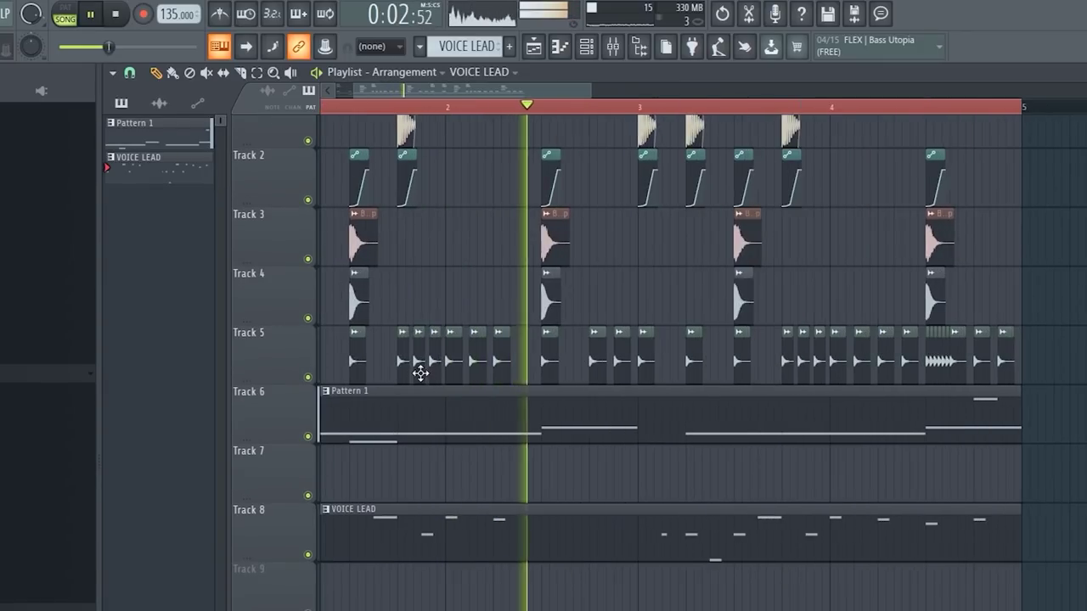
{"action": "scroll", "coordinate": [456, 264], "scroll_direction": "down", "scroll_amount": 2}
{"action": "left_click_drag", "start_coordinate": [525, 65], "coordinate": [476, 67]}
{"action": "scroll", "coordinate": [376, 164], "scroll_direction": "up", "scroll_amount": 1}
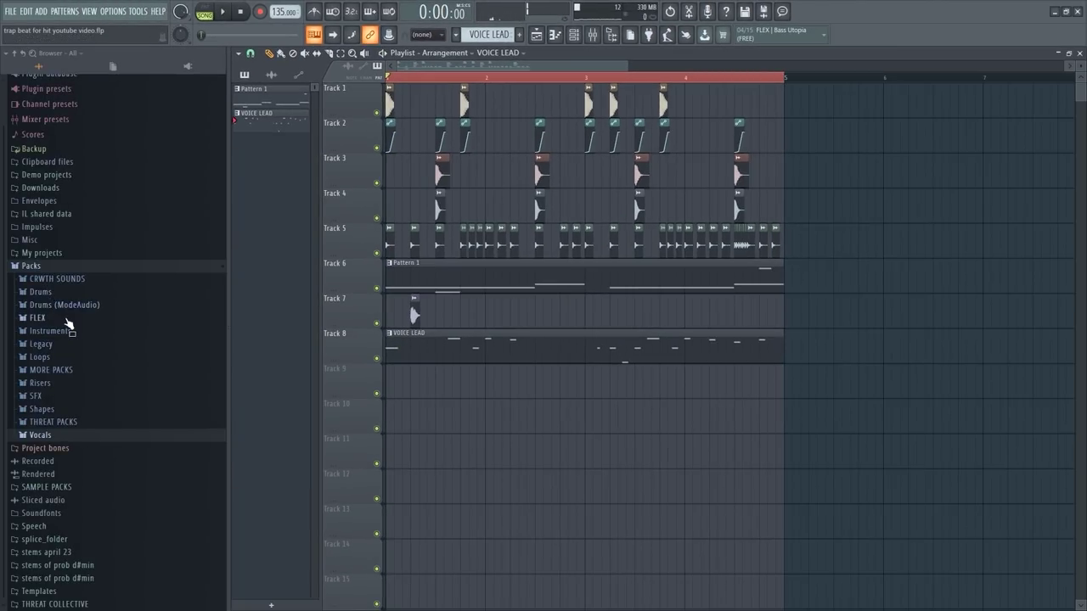
{"action": "left_click", "coordinate": [73, 293]}
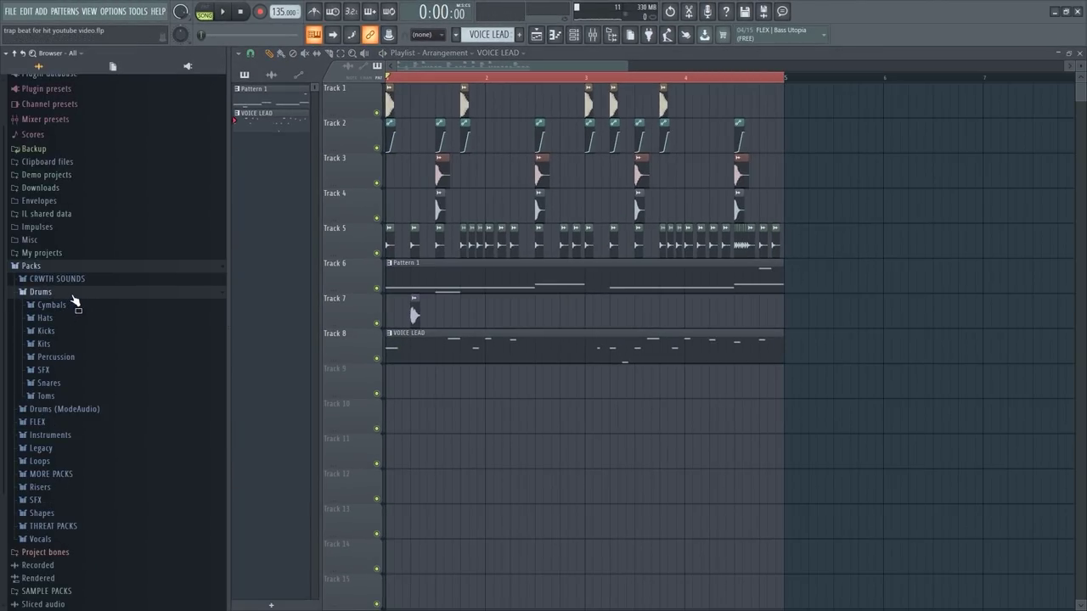
{"action": "left_click", "coordinate": [53, 305]}
{"action": "scroll", "coordinate": [144, 425], "scroll_direction": "down", "scroll_amount": 4}
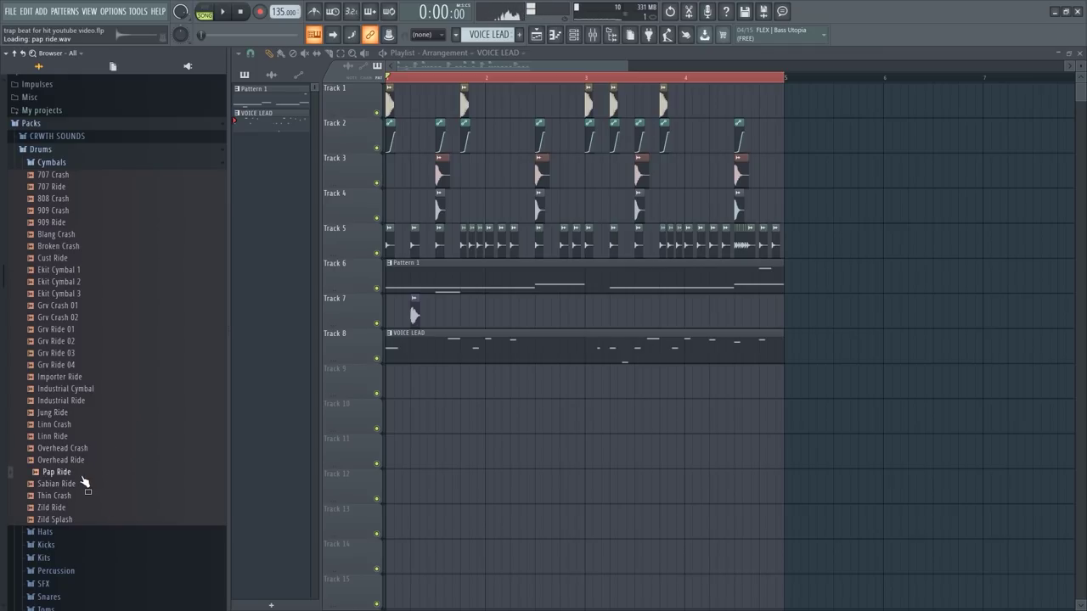
{"action": "left_click_drag", "start_coordinate": [443, 483], "coordinate": [477, 381]}
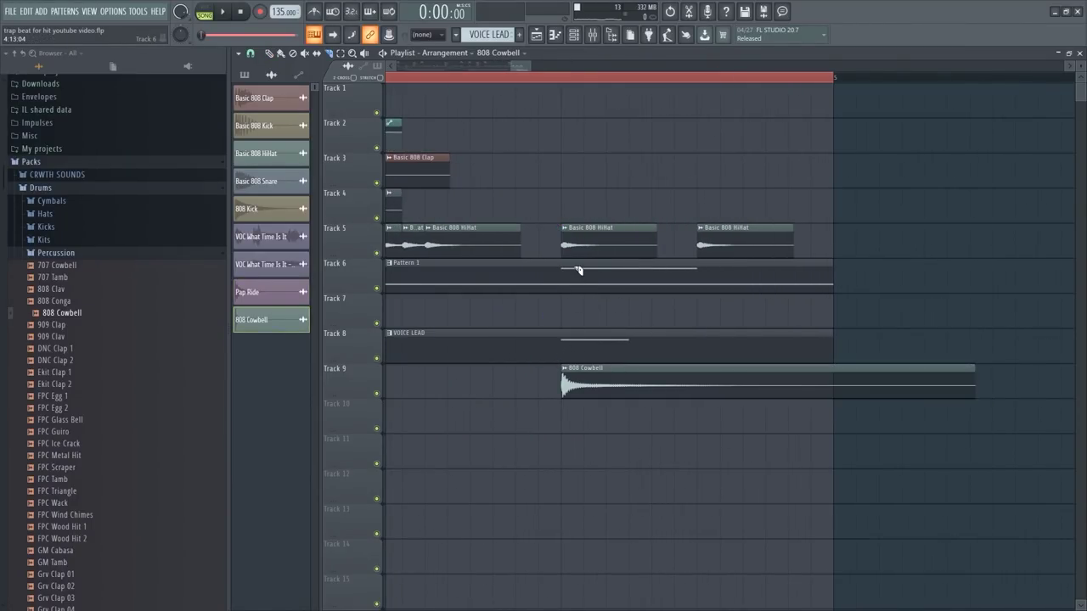
Step: Delete the sliced-off ends of the VOICE LEAD, Basic 808 HiHat and Pattern 1 clips above the 808 Cowbell near the end of bar 4
{"action": "right_click", "coordinate": [608, 340]}
{"action": "right_click", "coordinate": [595, 248]}
{"action": "right_click", "coordinate": [595, 280]}
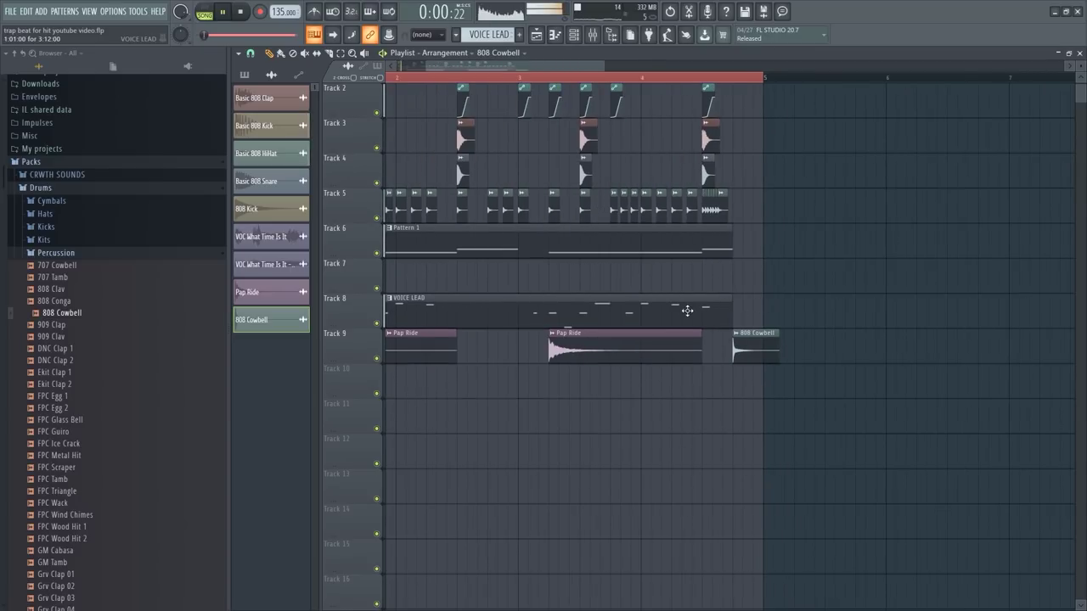
Step: Place another Pap Ride clip on Track 9 early in bar 2 while the arrangement plays
{"action": "scroll", "coordinate": [687, 311], "scroll_direction": "down", "scroll_amount": 3}
{"action": "scroll", "coordinate": [501, 295], "scroll_direction": "up", "scroll_amount": 3}
{"action": "scroll", "coordinate": [543, 305], "scroll_direction": "down", "scroll_amount": 2}
{"action": "scroll", "coordinate": [691, 331], "scroll_direction": "up", "scroll_amount": 4}
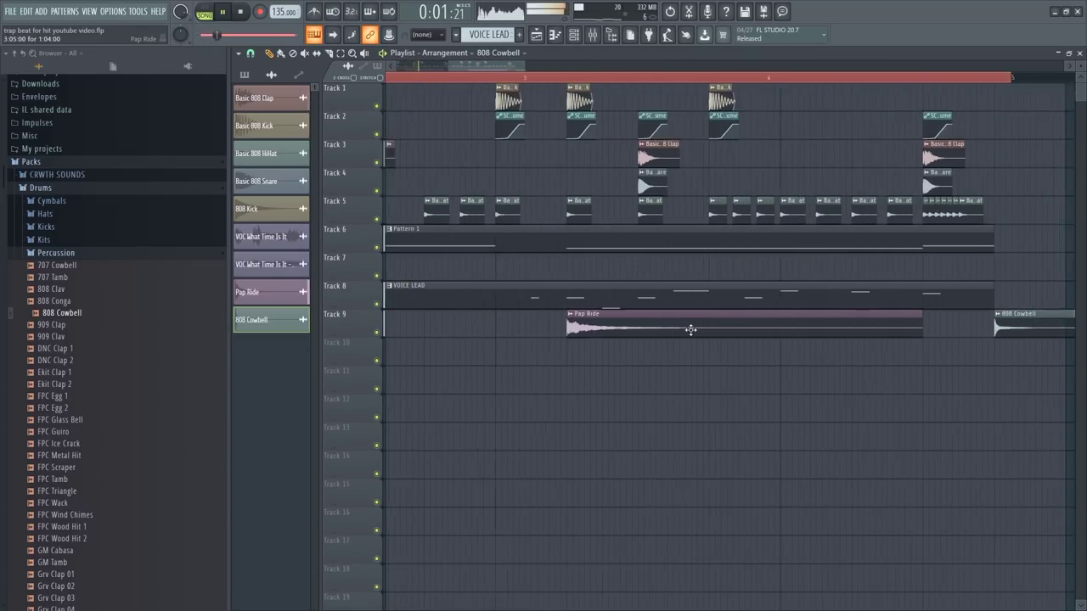
{"action": "scroll", "coordinate": [645, 331], "scroll_direction": "down", "scroll_amount": 4}
{"action": "scroll", "coordinate": [560, 322], "scroll_direction": "up", "scroll_amount": 2}
{"action": "left_click", "coordinate": [540, 318]}
{"action": "right_click", "coordinate": [544, 321]}
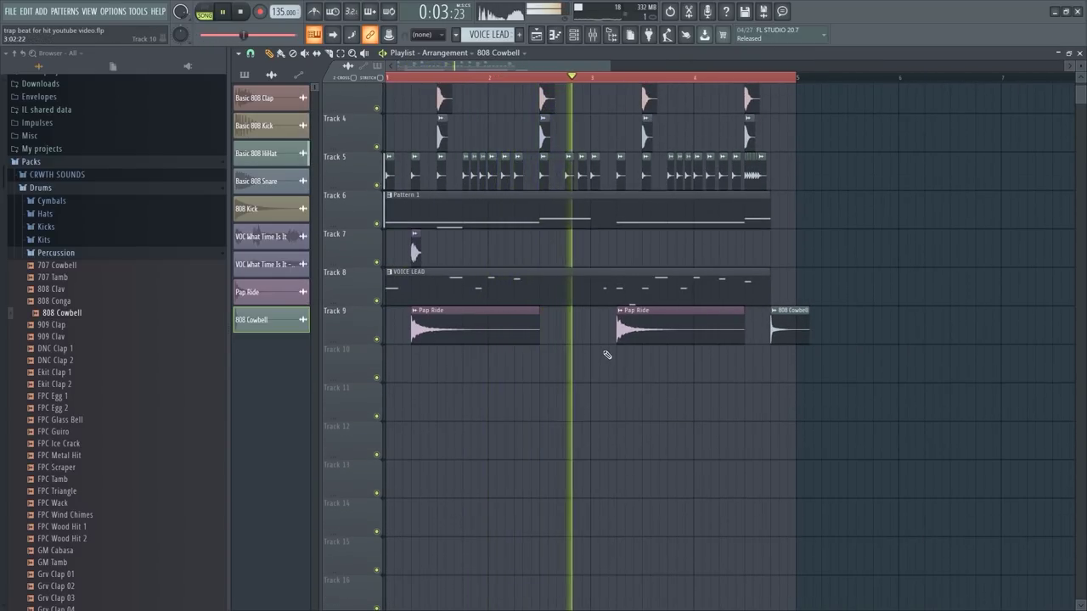
{"action": "left_click", "coordinate": [512, 329]}
{"action": "left_click_drag", "start_coordinate": [510, 357], "coordinate": [530, 320]}
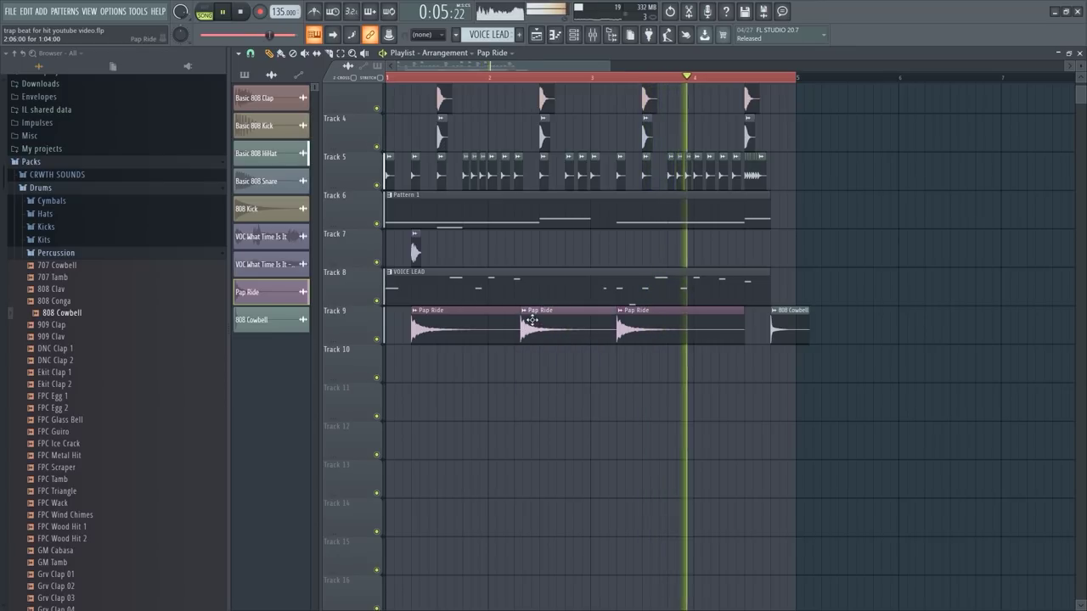
Step: Audition percussion samples, then add 808 Crash from the Cymbals folder to the playlist and lower its channel volume to about 59%
{"action": "scroll", "coordinate": [744, 364], "scroll_direction": "up", "scroll_amount": 2}
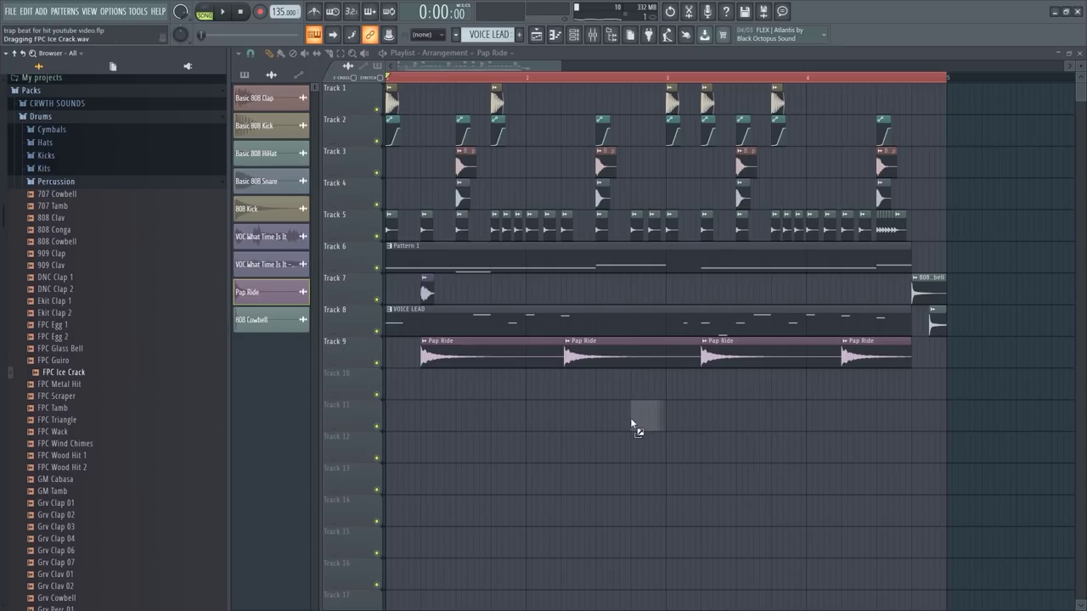
{"action": "left_click", "coordinate": [110, 443]}
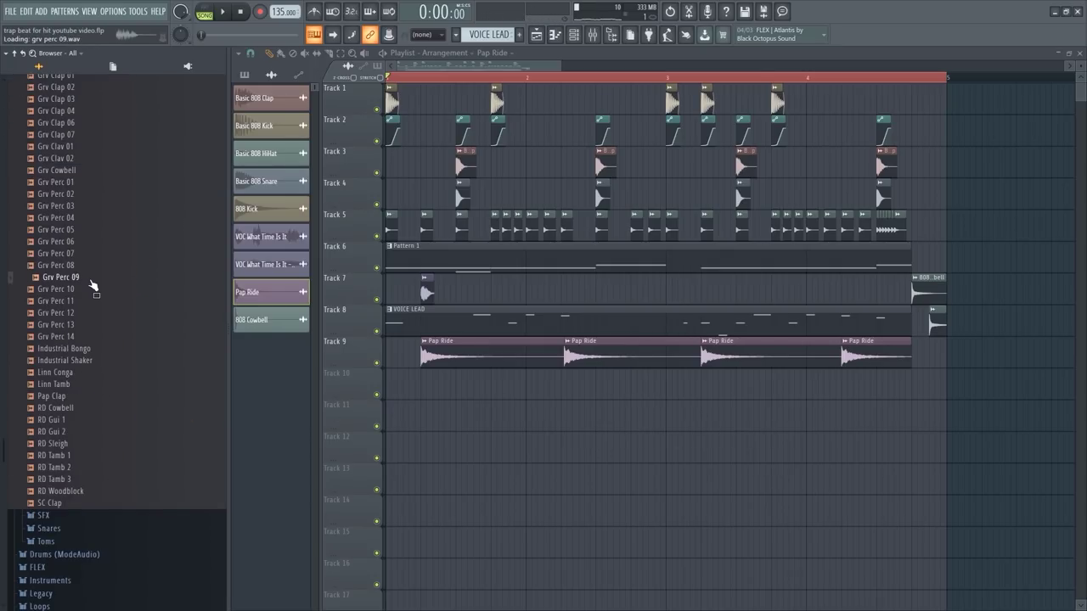
{"action": "left_click", "coordinate": [64, 253]}
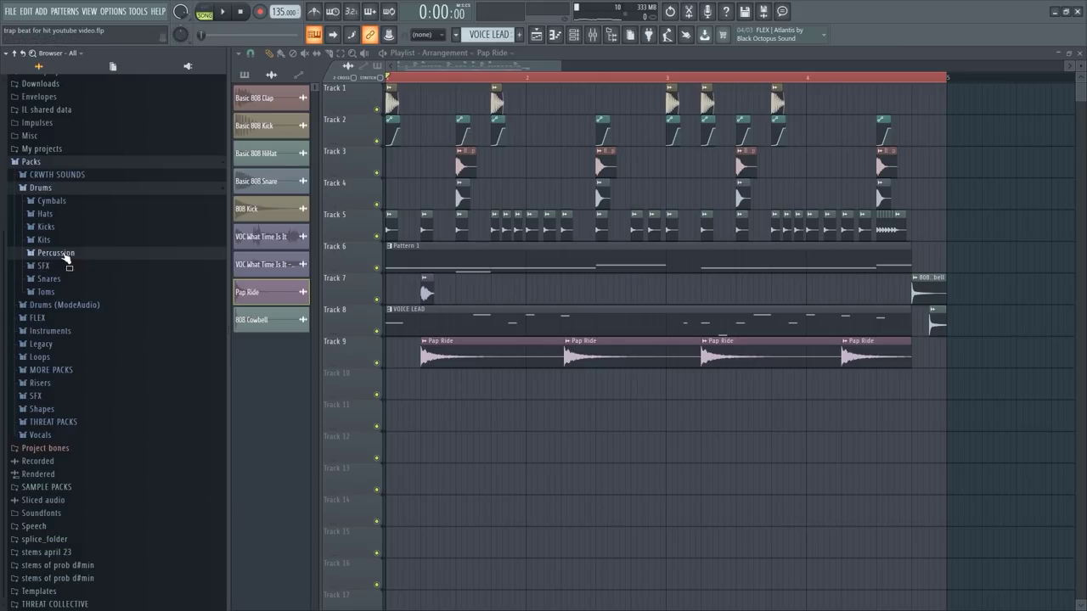
{"action": "left_click", "coordinate": [73, 207]}
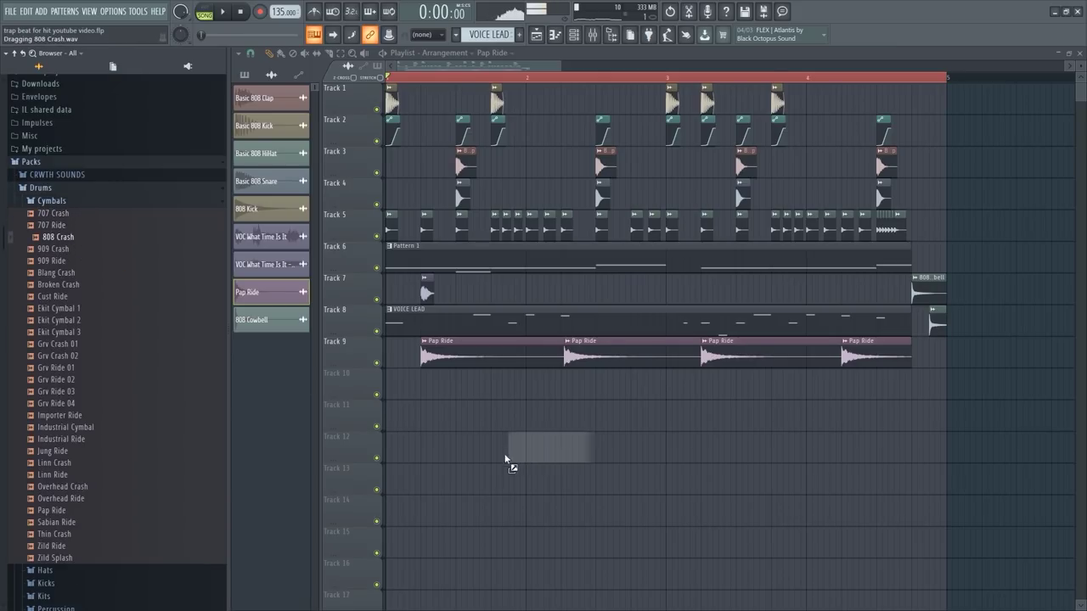
{"action": "double_click", "coordinate": [428, 425]}
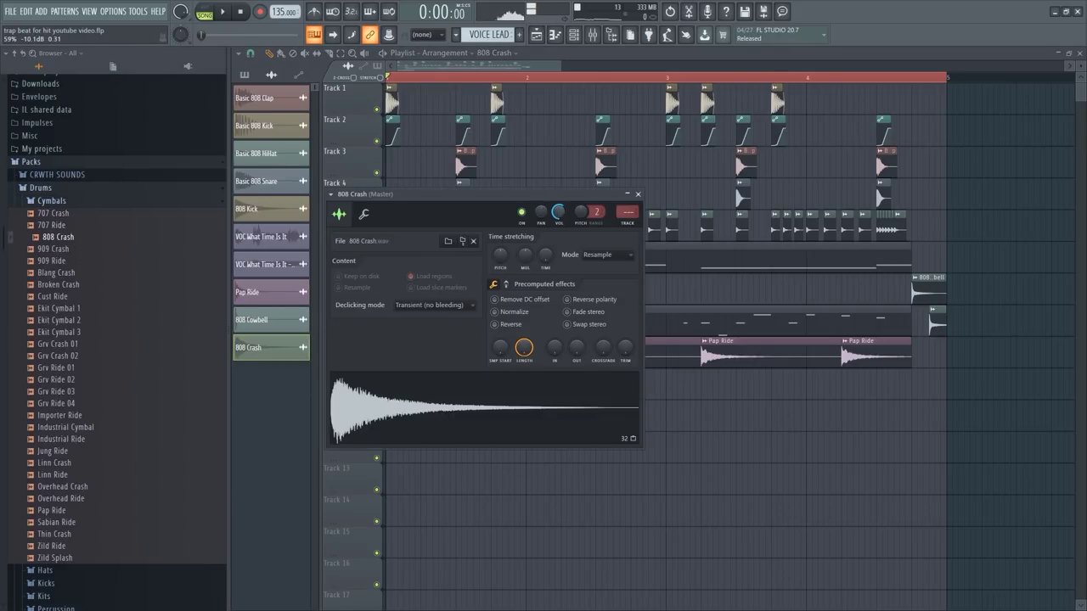
Step: Route the 808 Crash channel to mixer track 11
{"action": "left_click", "coordinate": [604, 36]}
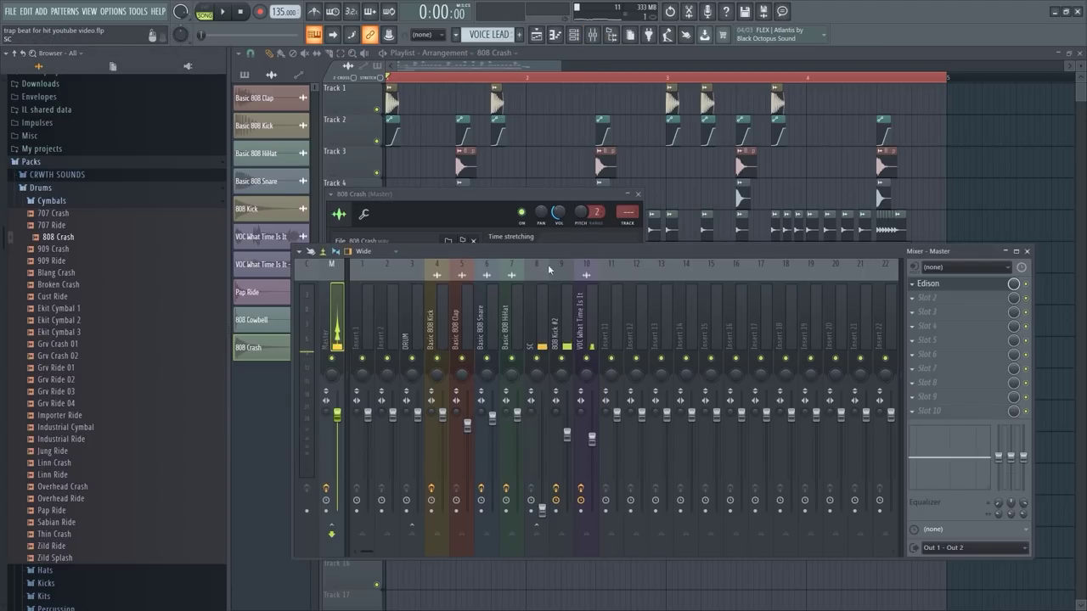
{"action": "right_click", "coordinate": [608, 331]}
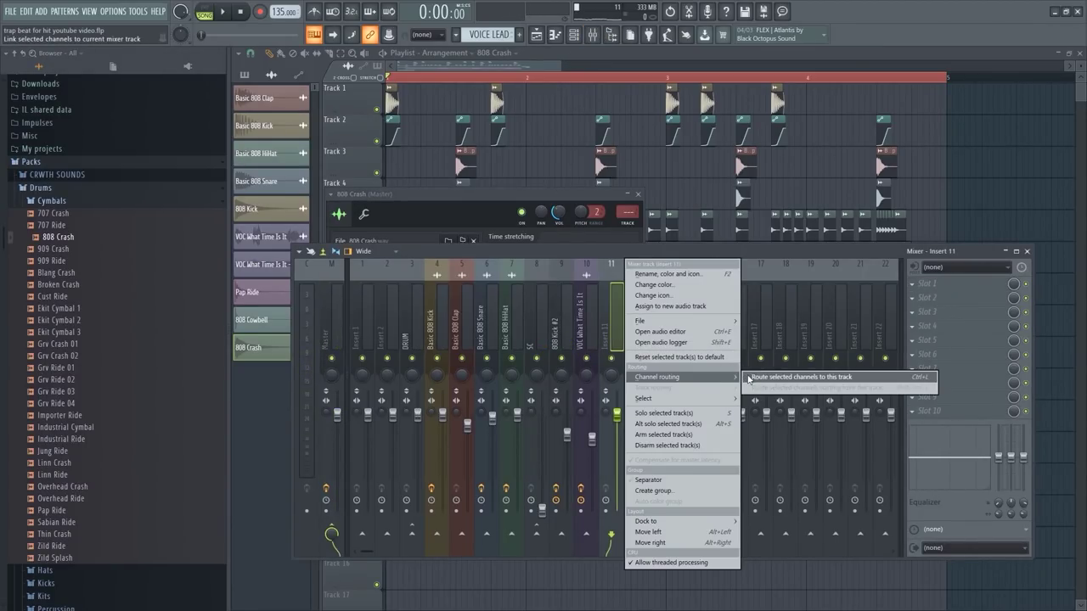
{"action": "left_click", "coordinate": [797, 377]}
Step: Add Fruity Limiter to the Master track, adjusting its saturation and raising its gain during playback
{"action": "left_click", "coordinate": [925, 297]}
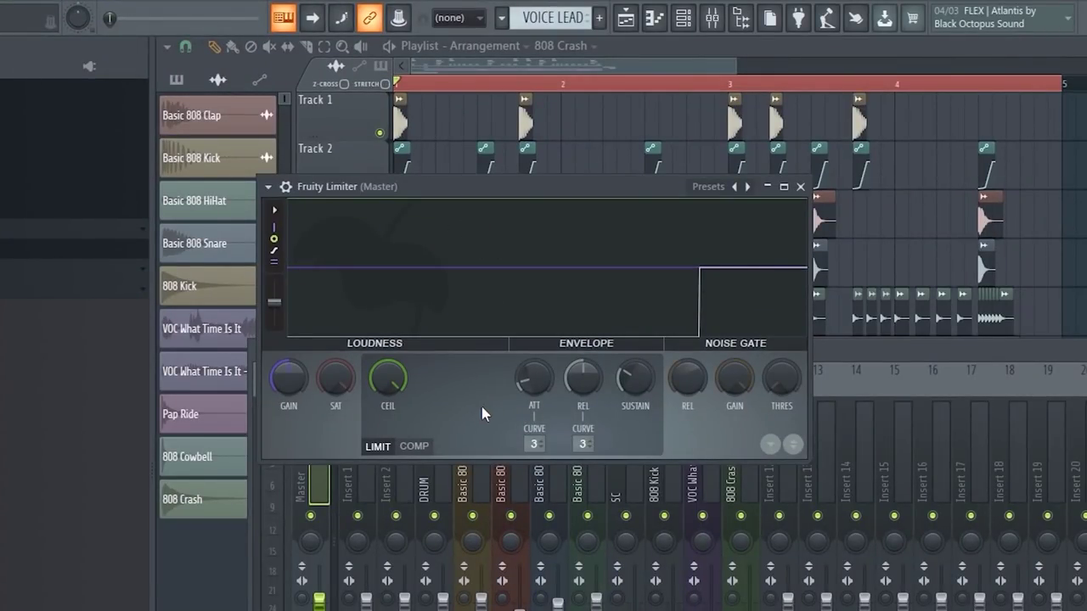
{"action": "left_click_drag", "start_coordinate": [344, 406], "coordinate": [343, 389]}
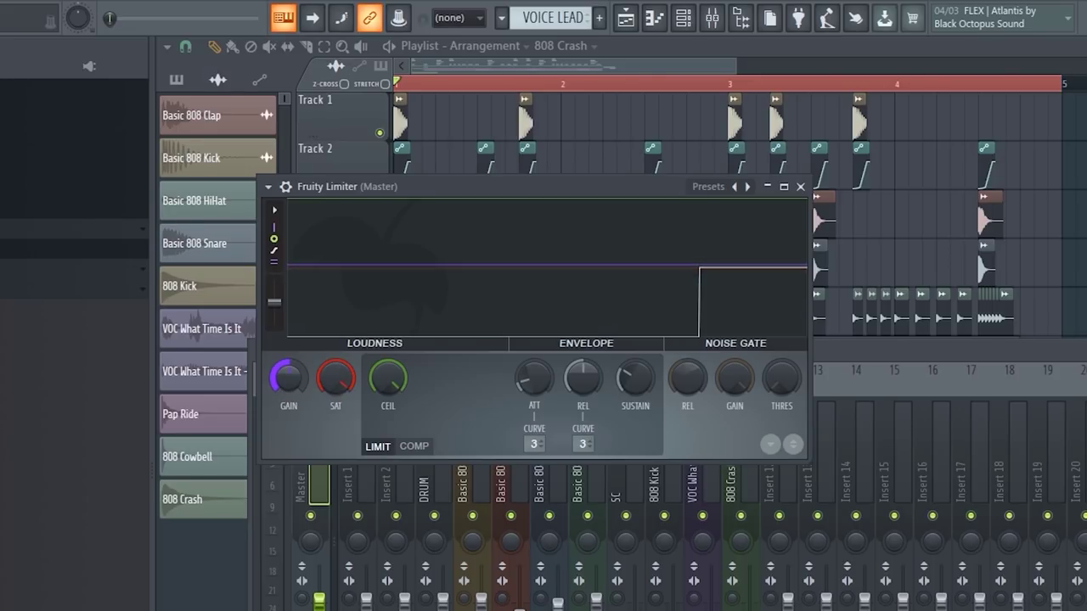
{"action": "left_click_drag", "start_coordinate": [282, 395], "coordinate": [282, 336]}
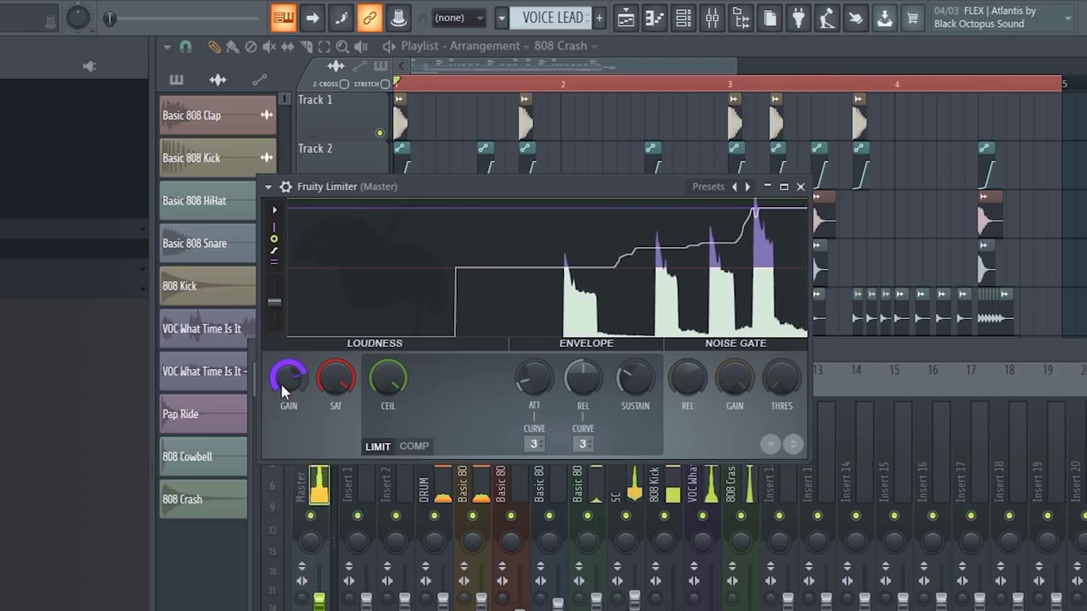
{"action": "left_click_drag", "start_coordinate": [283, 389], "coordinate": [282, 409]}
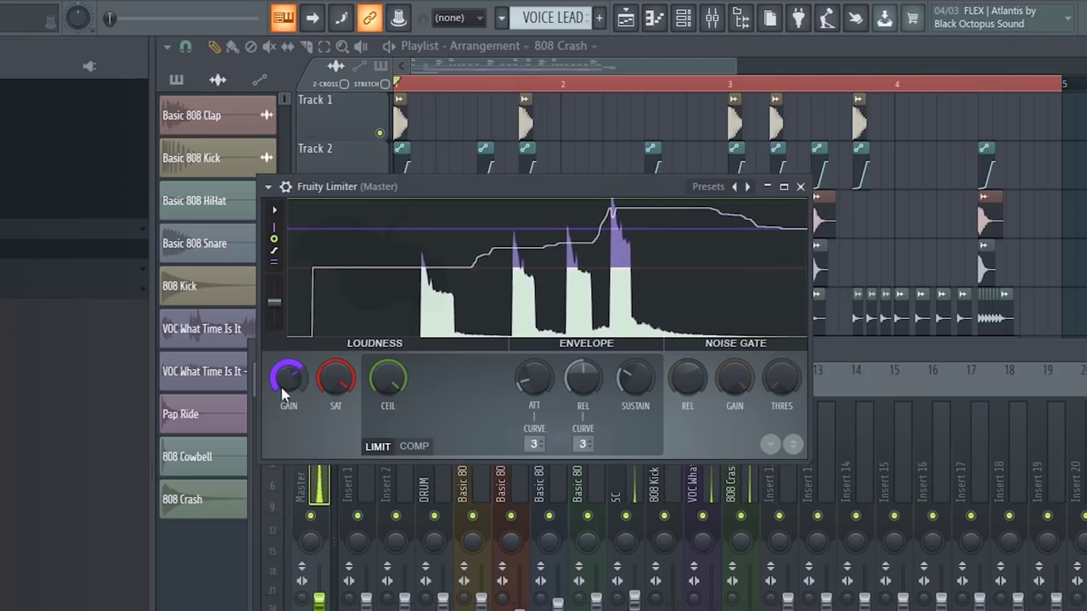